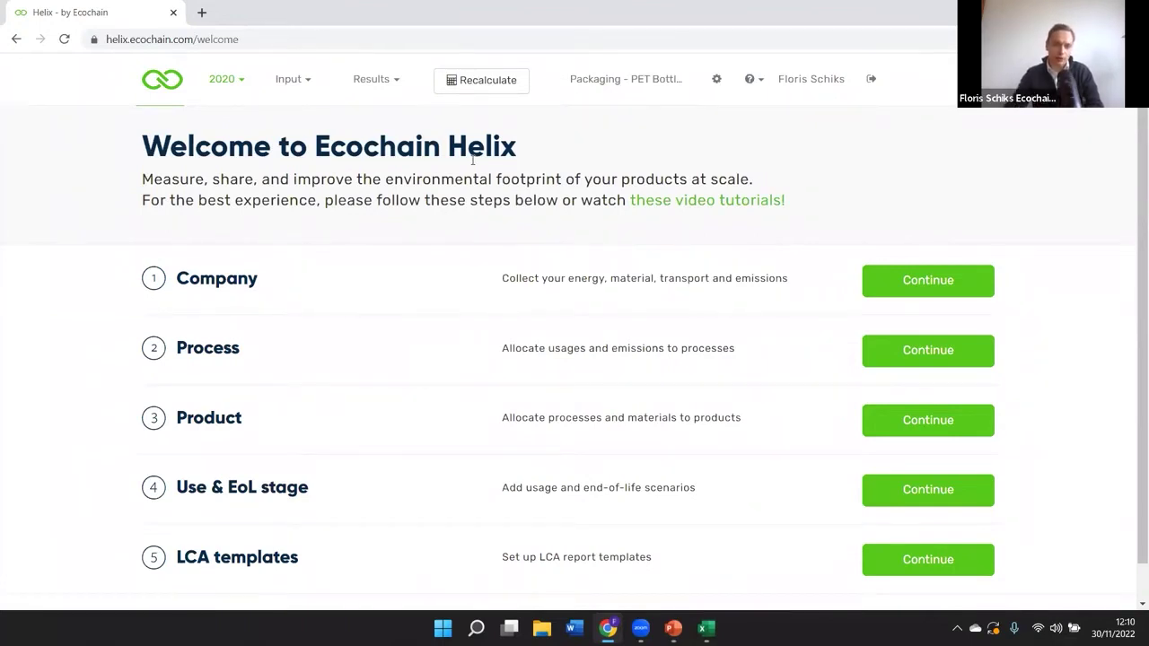
# Look through the available reporting years and scenarios, and select 2020.
pyautogui.click(231, 86)
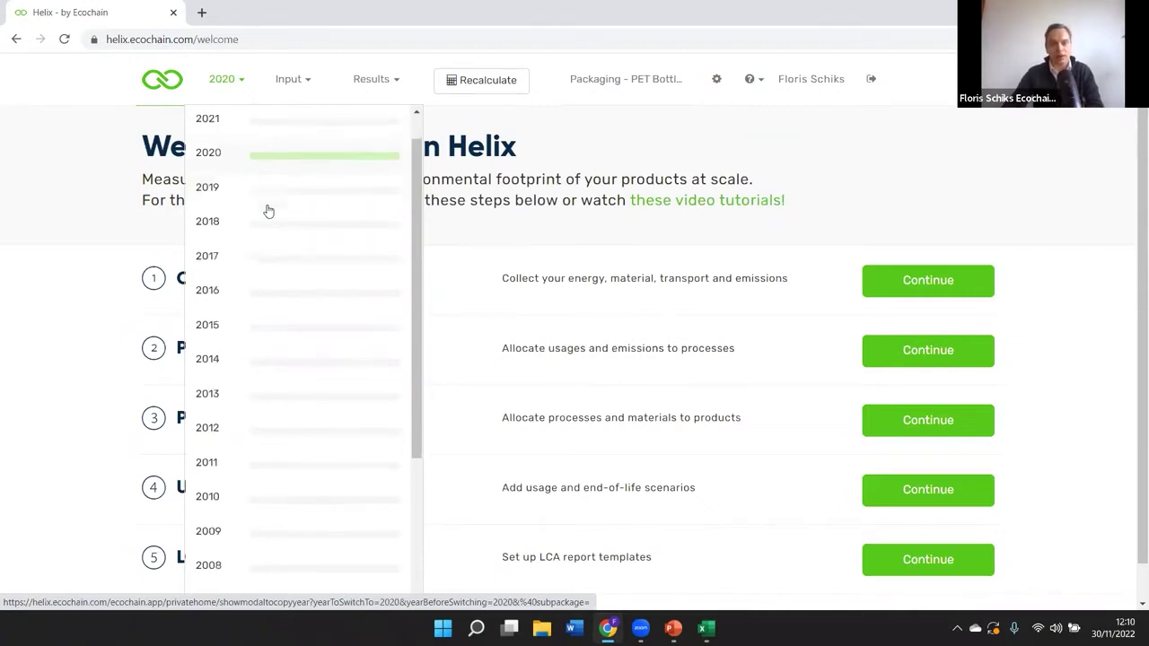
pyautogui.scroll(-3, 268, 211)
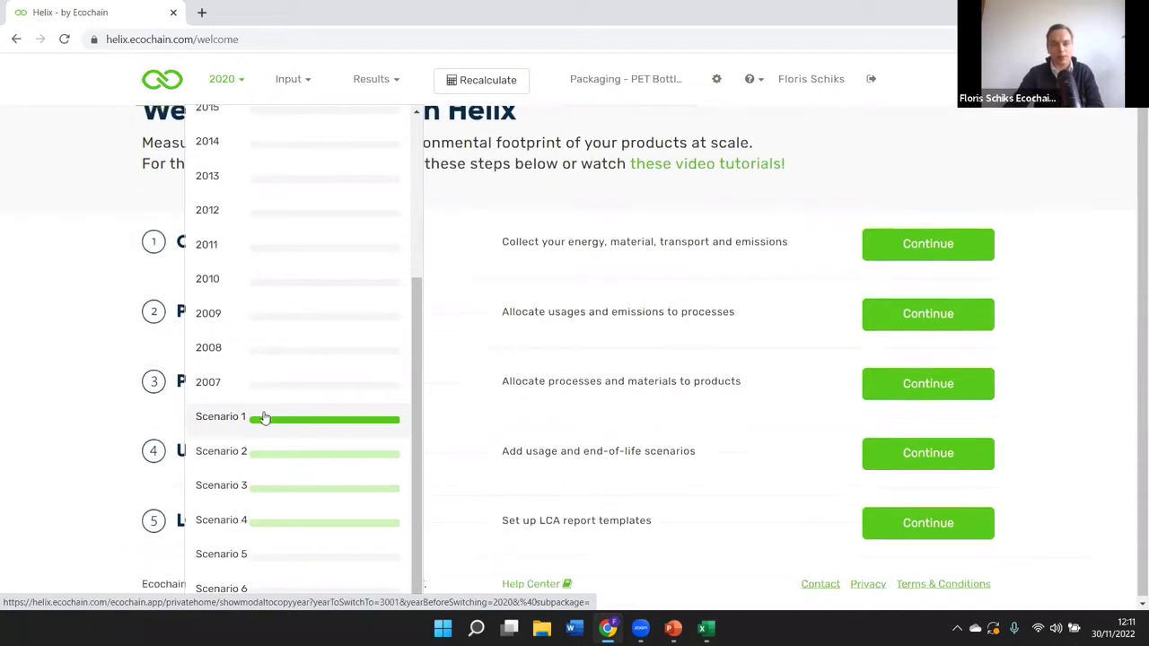
pyautogui.scroll(3, 263, 415)
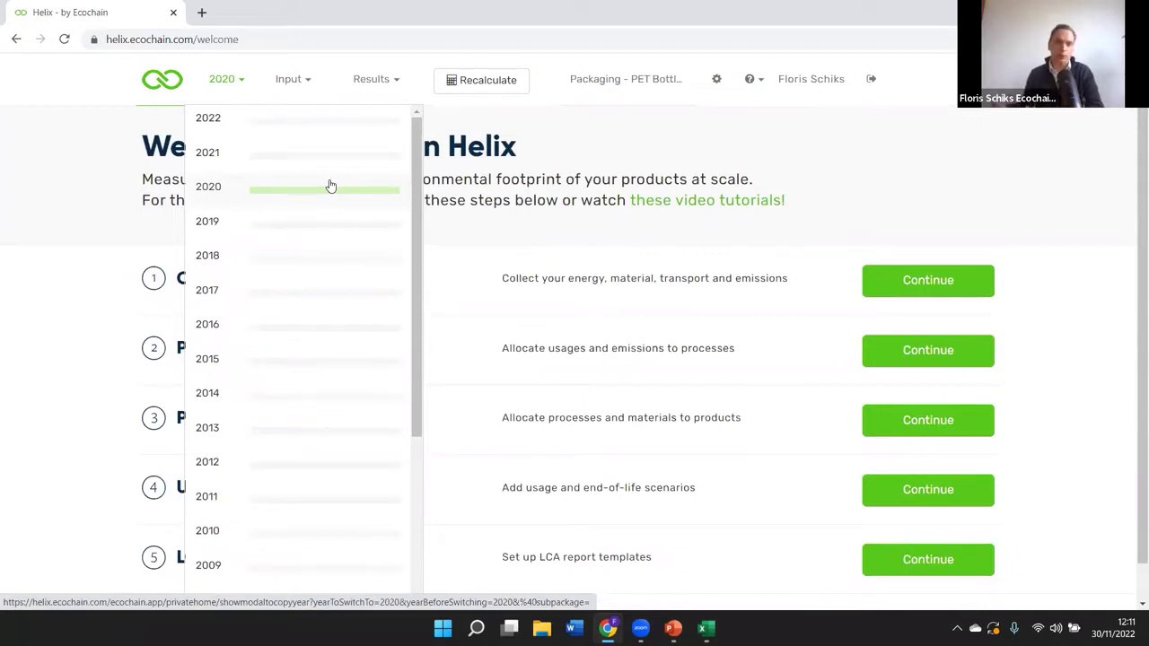
pyautogui.click(331, 186)
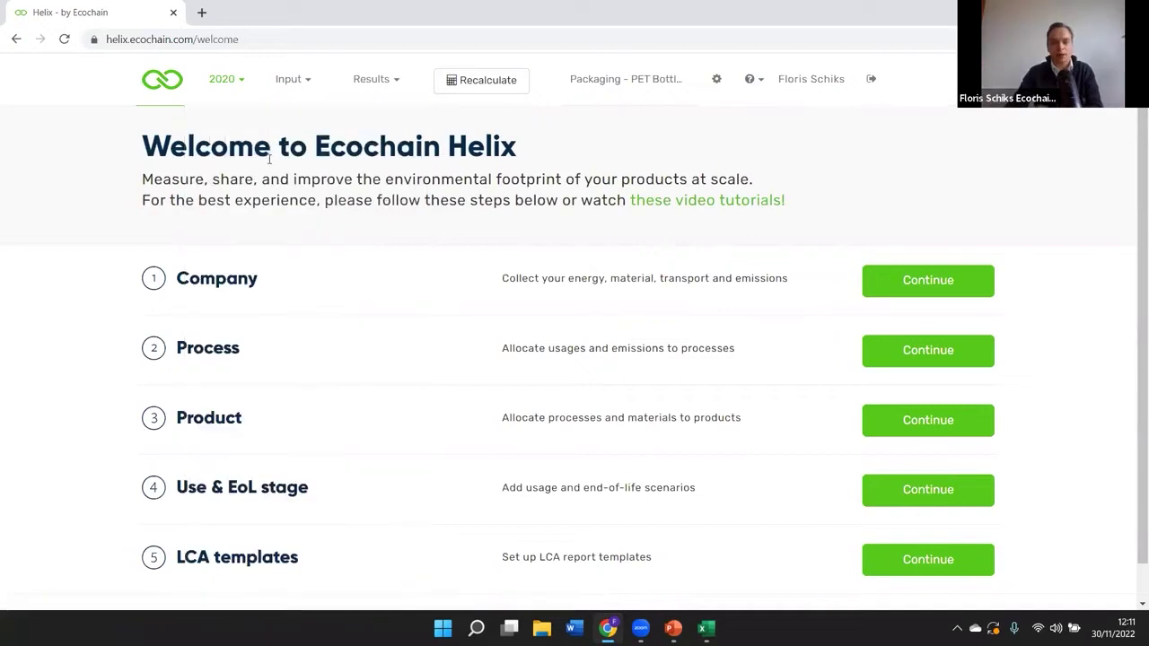
# Look over the input and results sections, open the company's Usages & emissions page, and review its footprint items by scope.
pyautogui.click(301, 83)
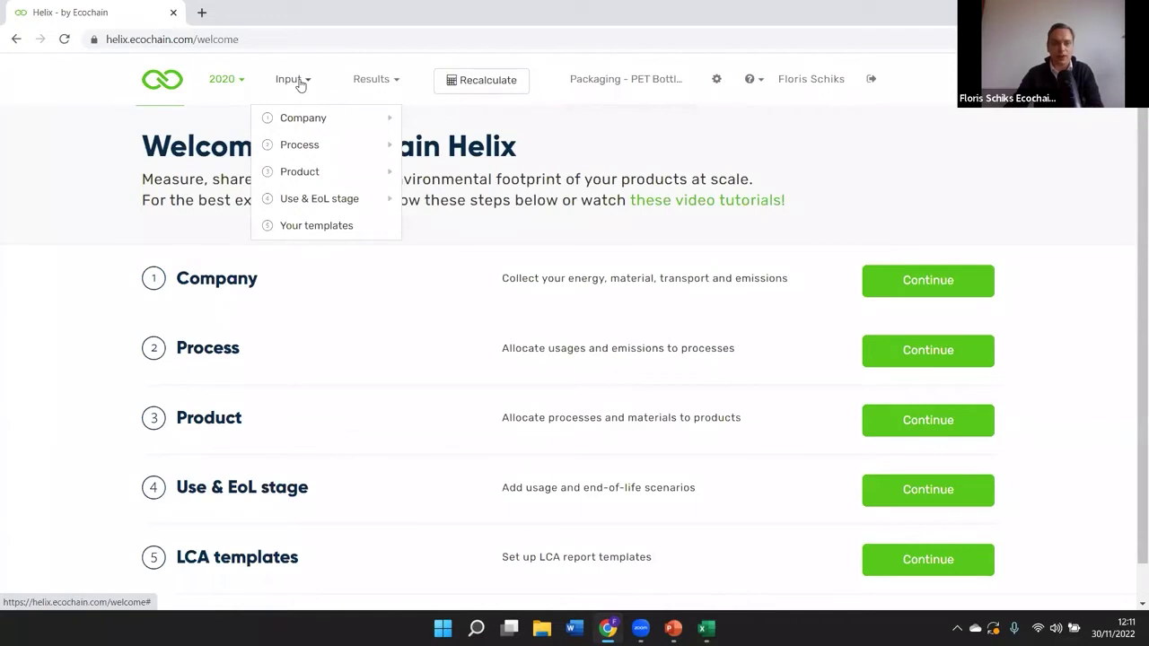
pyautogui.moveTo(309, 122)
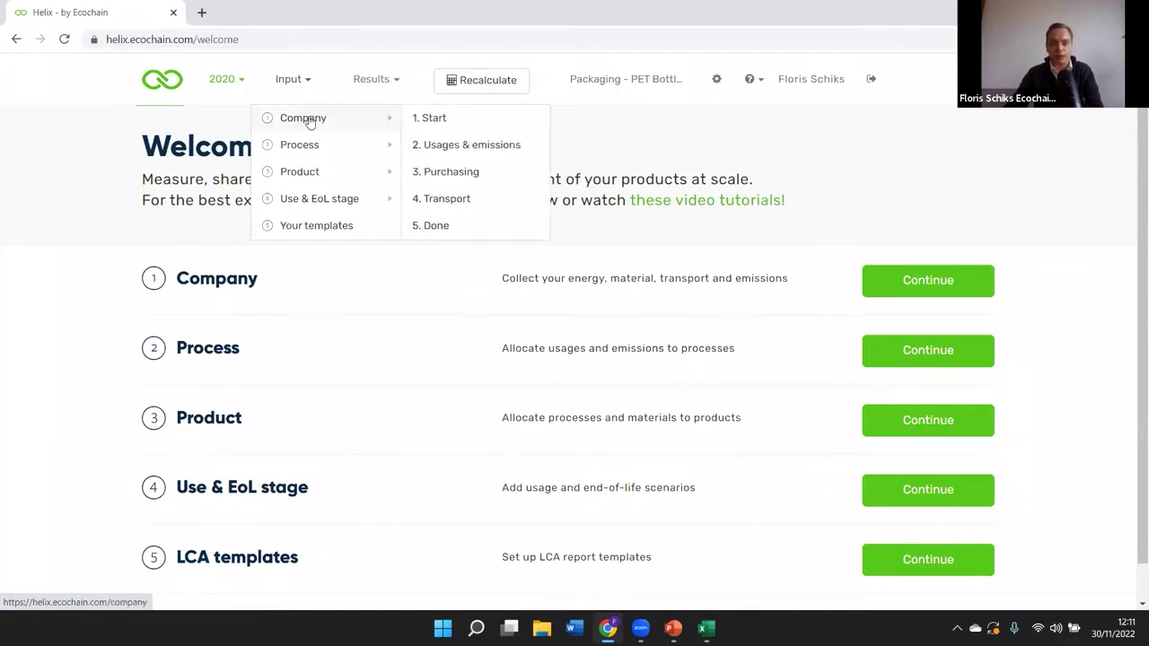
pyautogui.moveTo(316, 176)
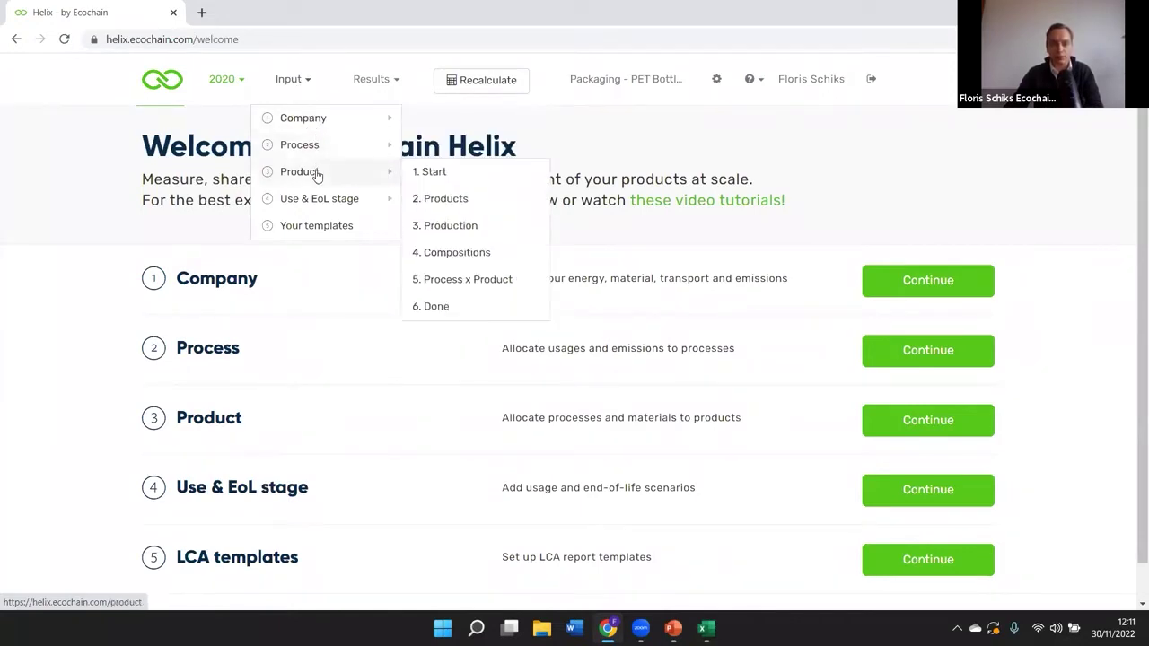
pyautogui.moveTo(343, 82)
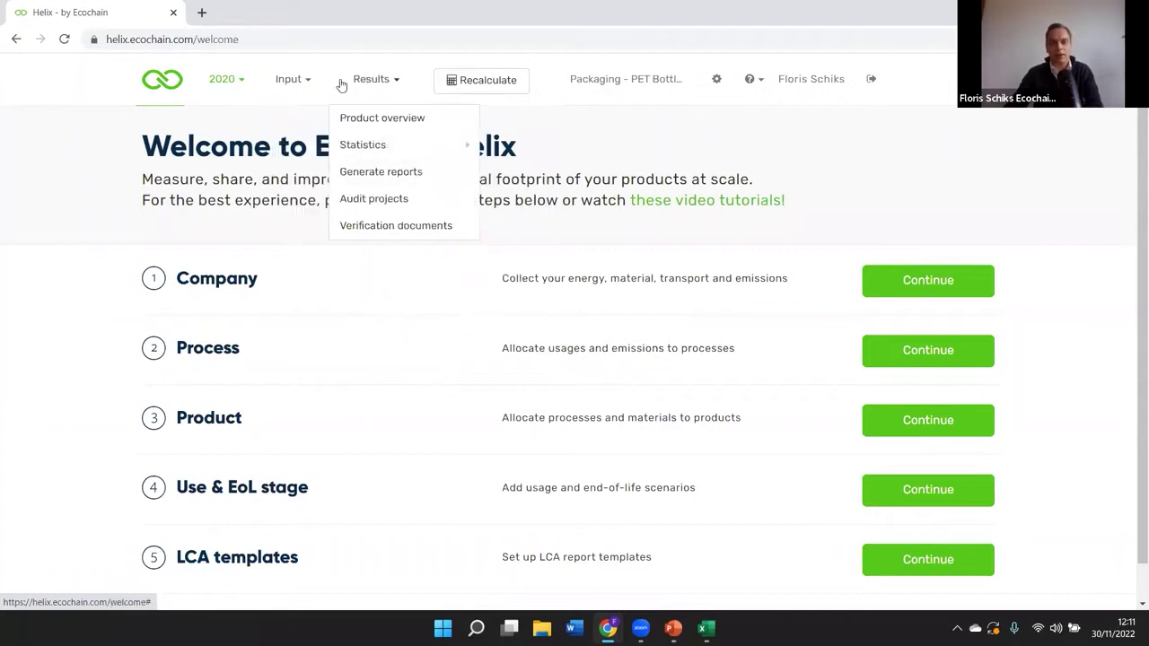
pyautogui.moveTo(407, 139)
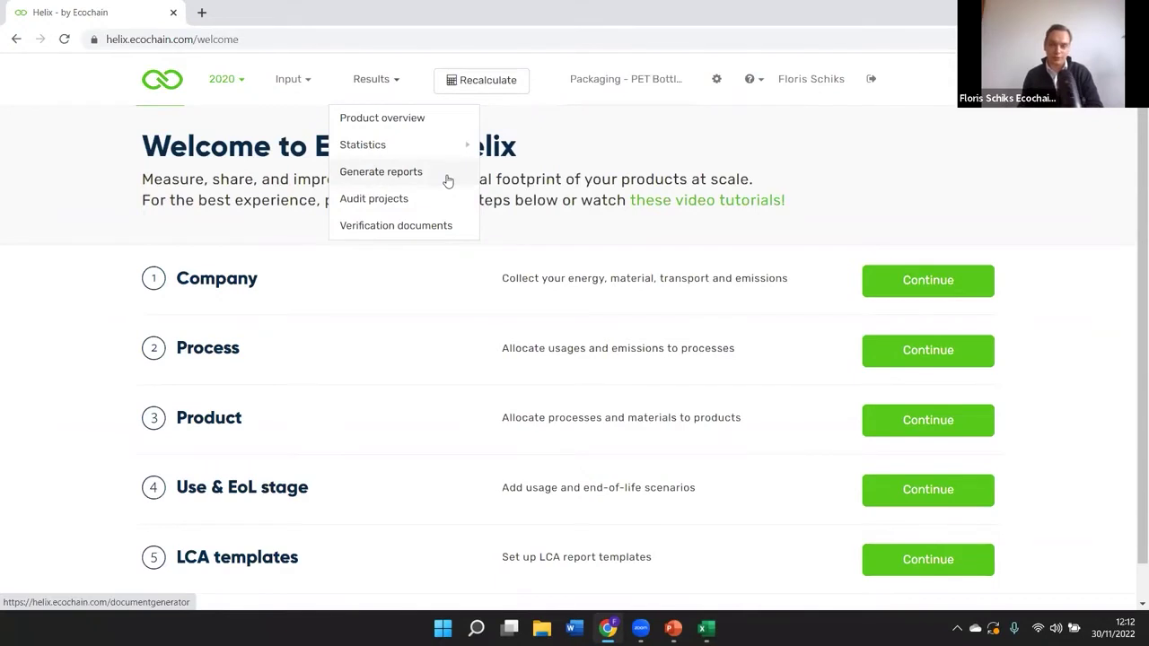
pyautogui.click(447, 181)
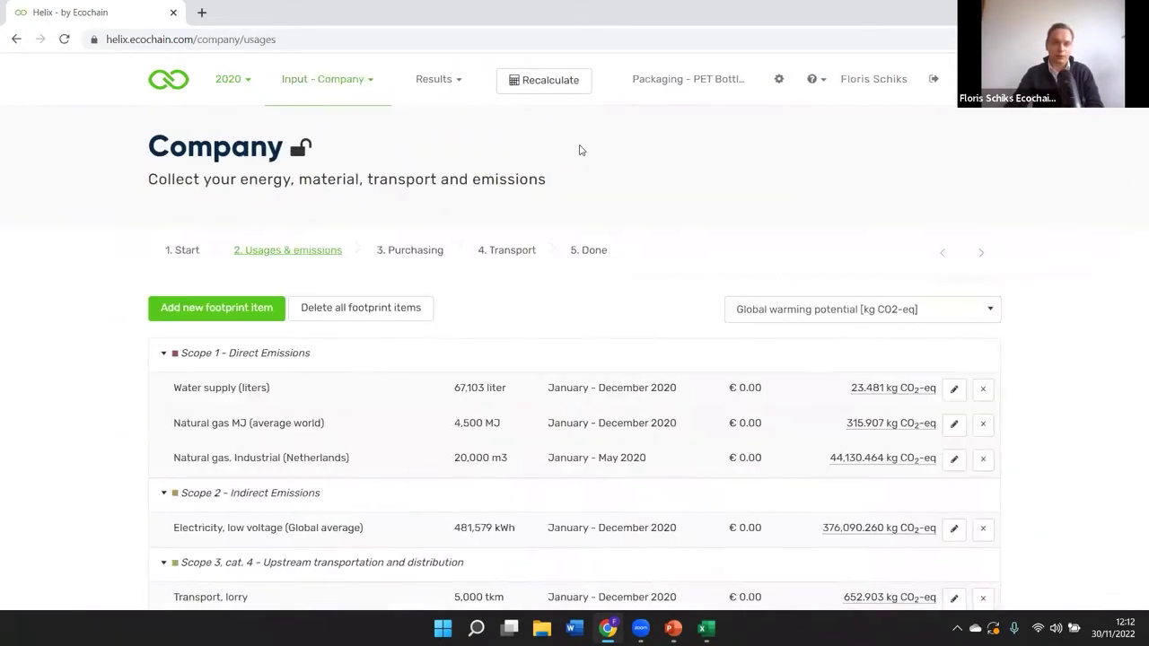
pyautogui.scroll(-3, 618, 190)
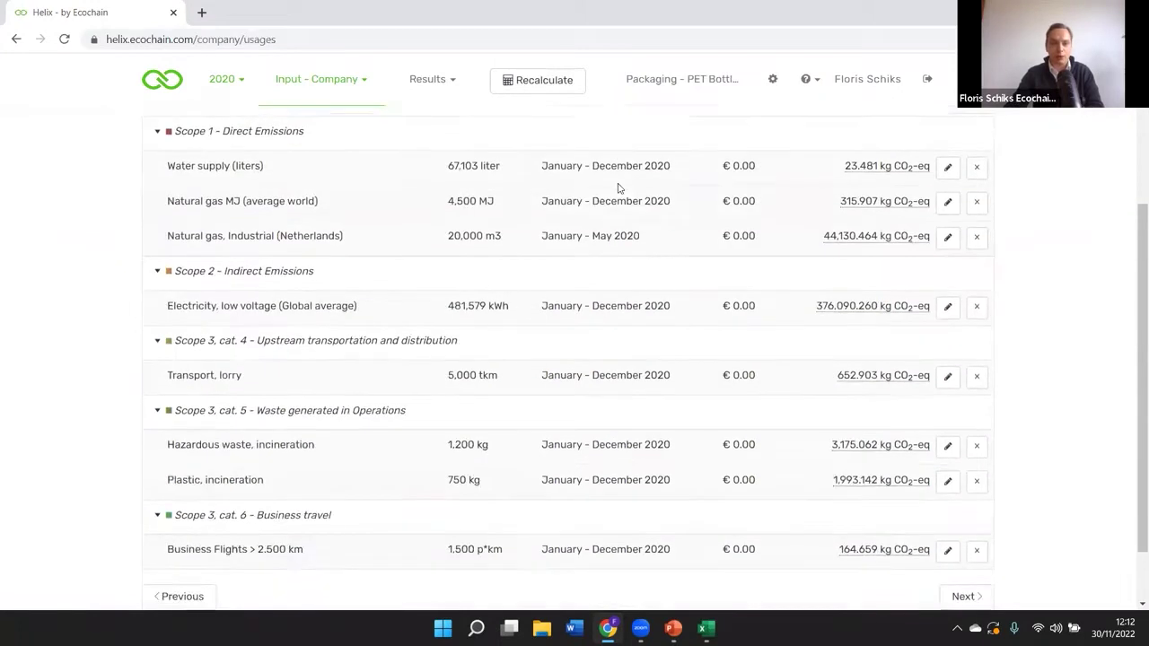
pyautogui.scroll(2, 531, 231)
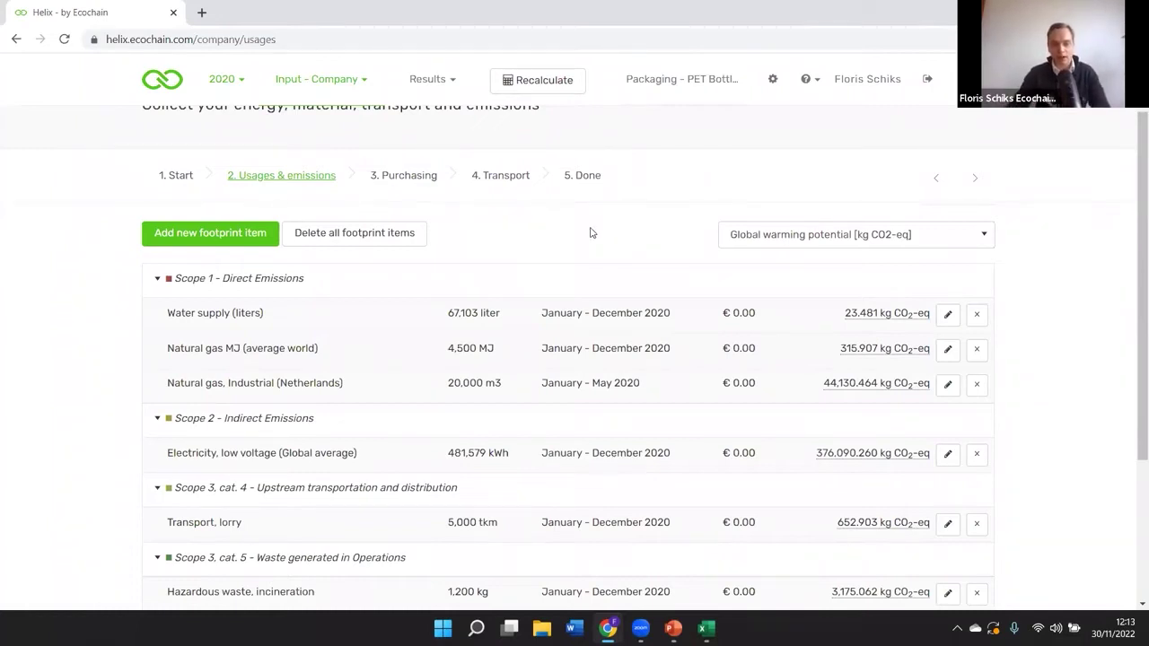
# Preview the new-item form for a Scope 2 average electricity mix <1kV, Canada - New Brunswick, and close it without adding anything.
pyautogui.click(253, 246)
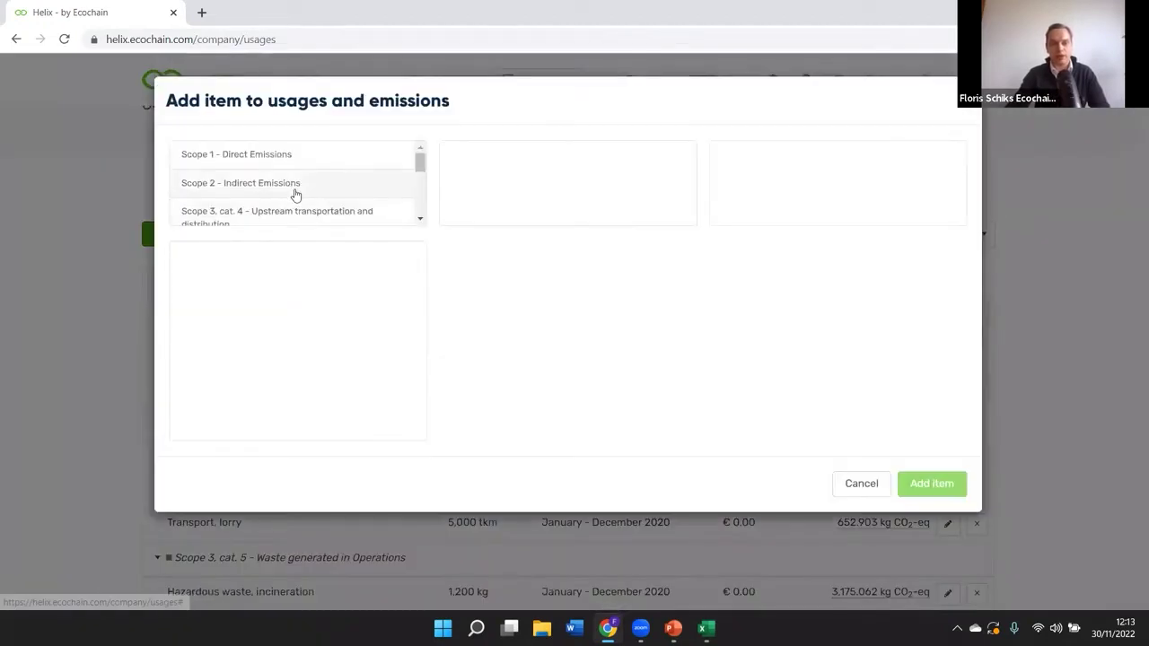
pyautogui.click(295, 192)
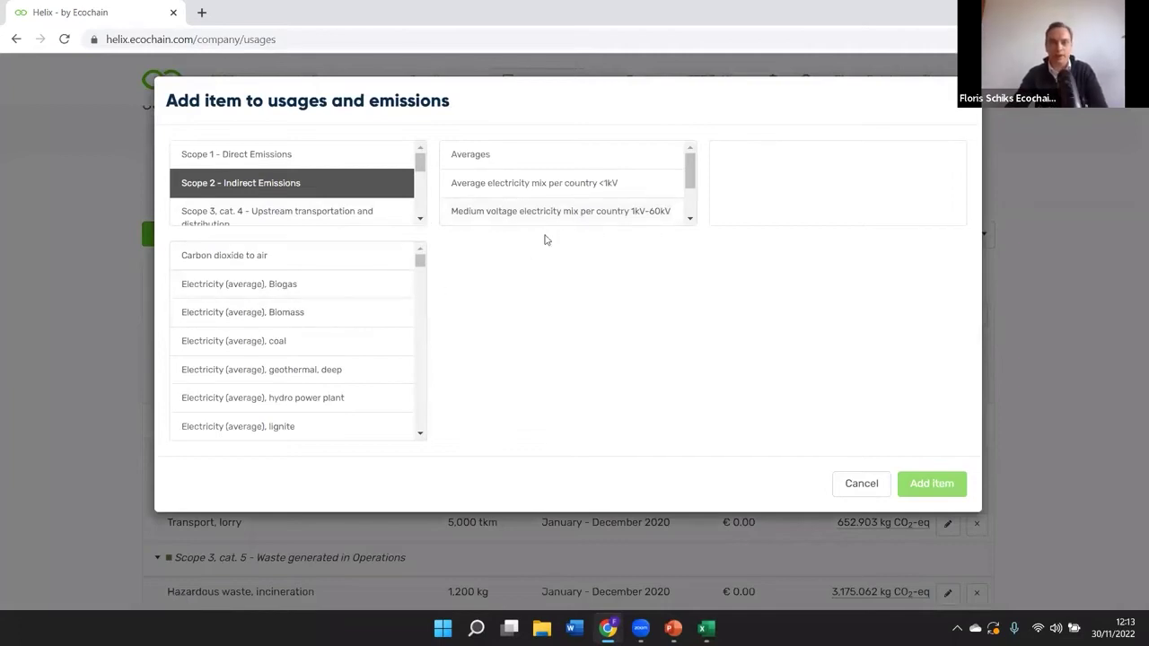
pyautogui.click(560, 189)
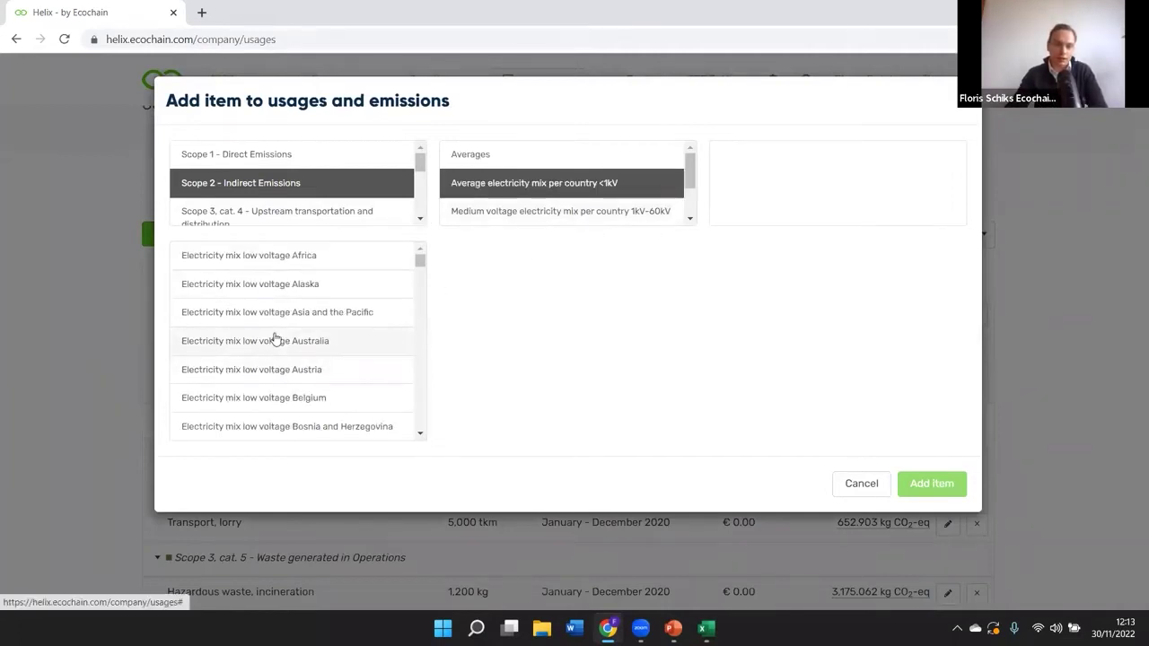
pyautogui.scroll(-3, 296, 336)
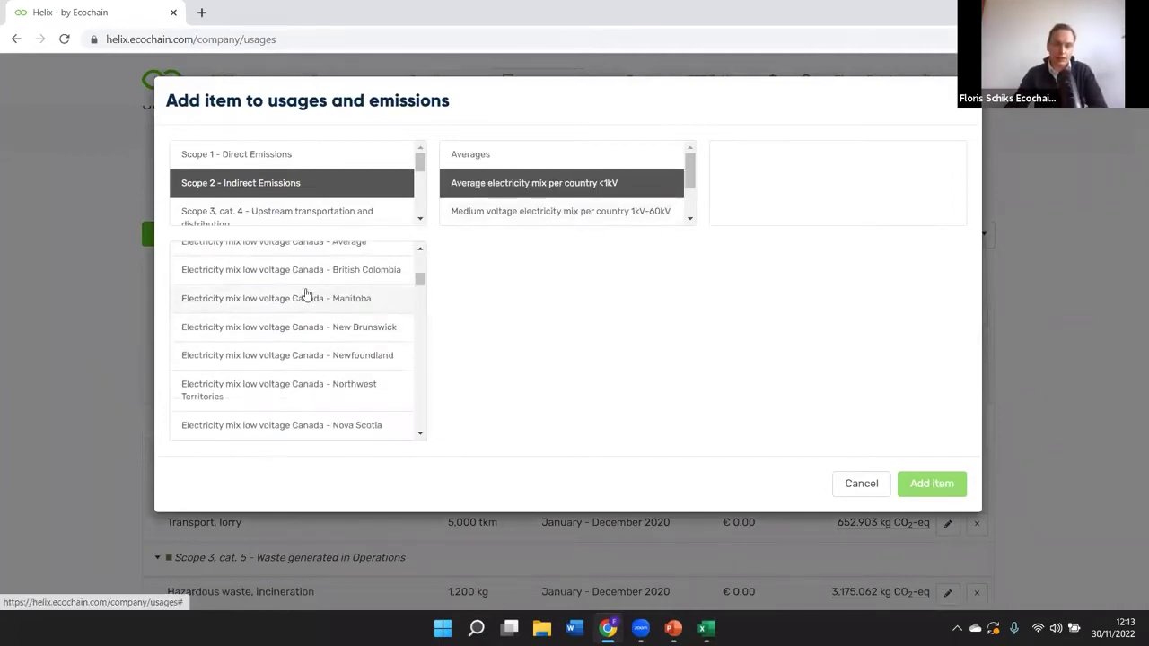
pyautogui.click(303, 340)
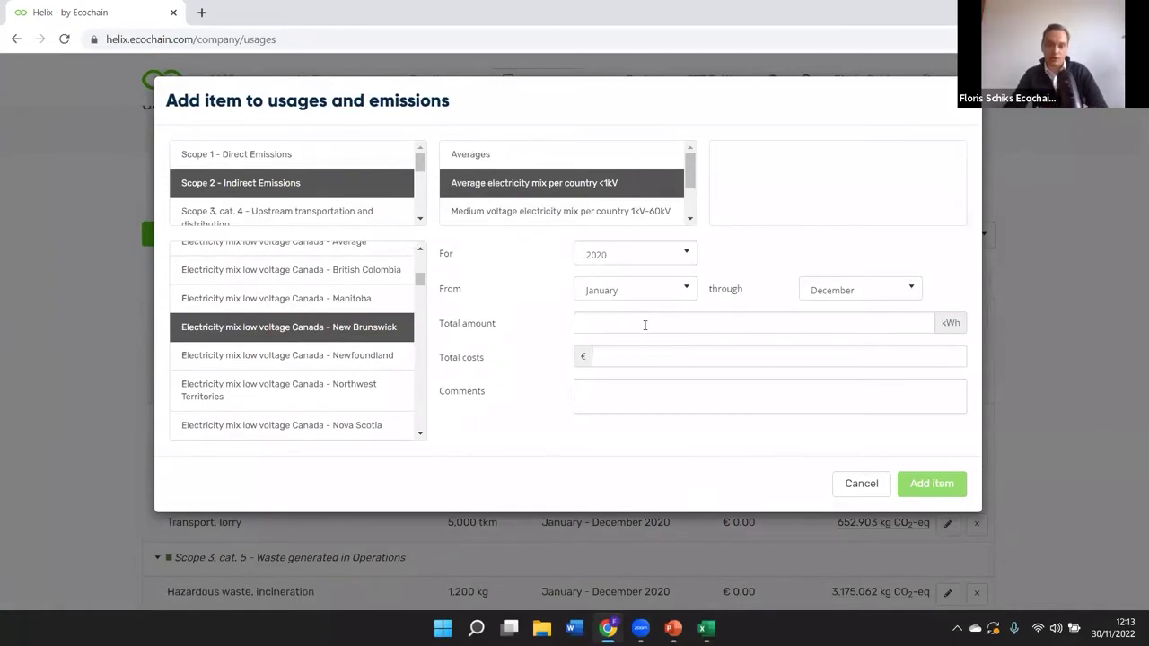
pyautogui.scroll(-1, 593, 199)
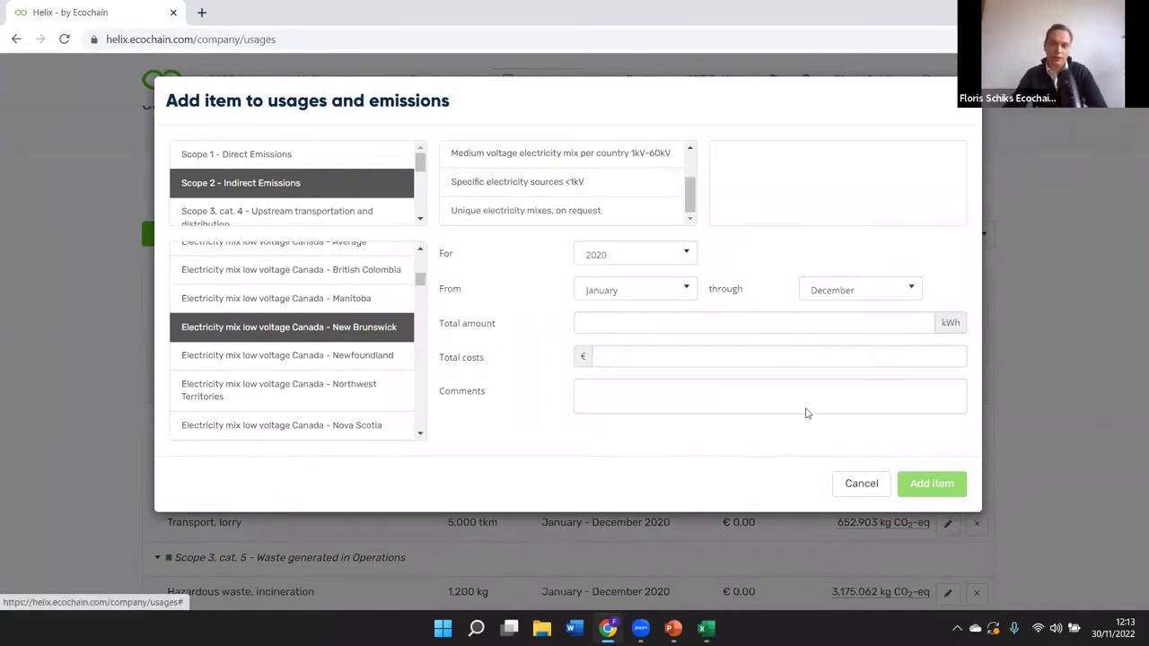
pyautogui.click(857, 490)
# View the footprint items by Eutrophication potential, and return to Global warming potential [kg CO2-eq].
pyautogui.moveTo(875, 311)
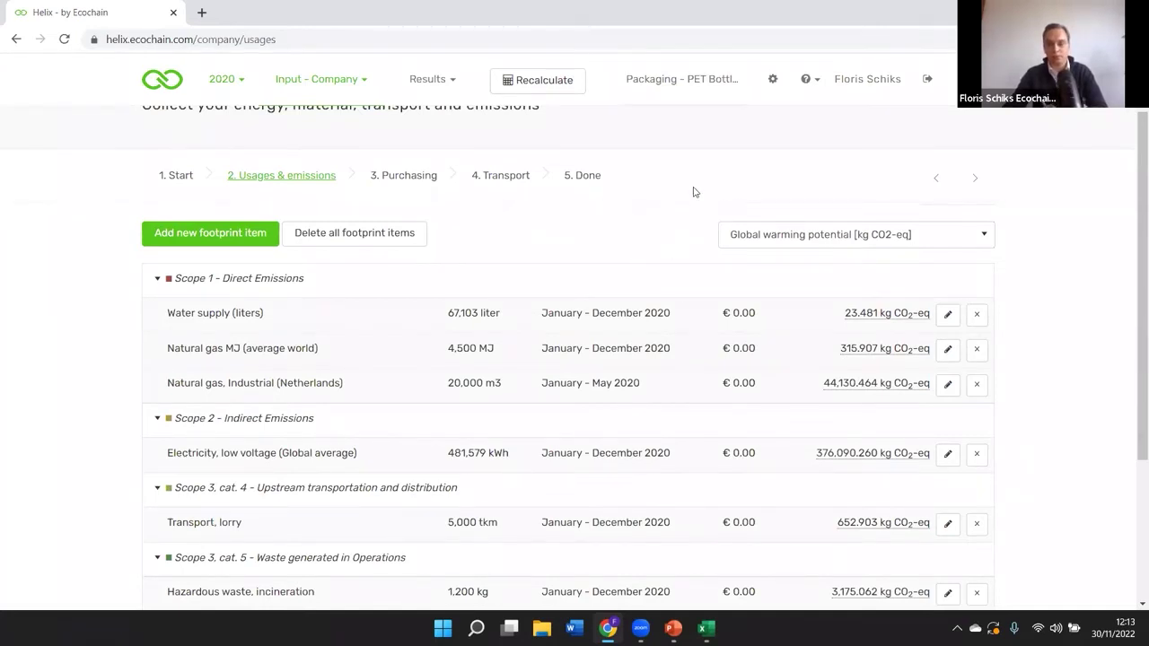
pyautogui.scroll(-1, 711, 176)
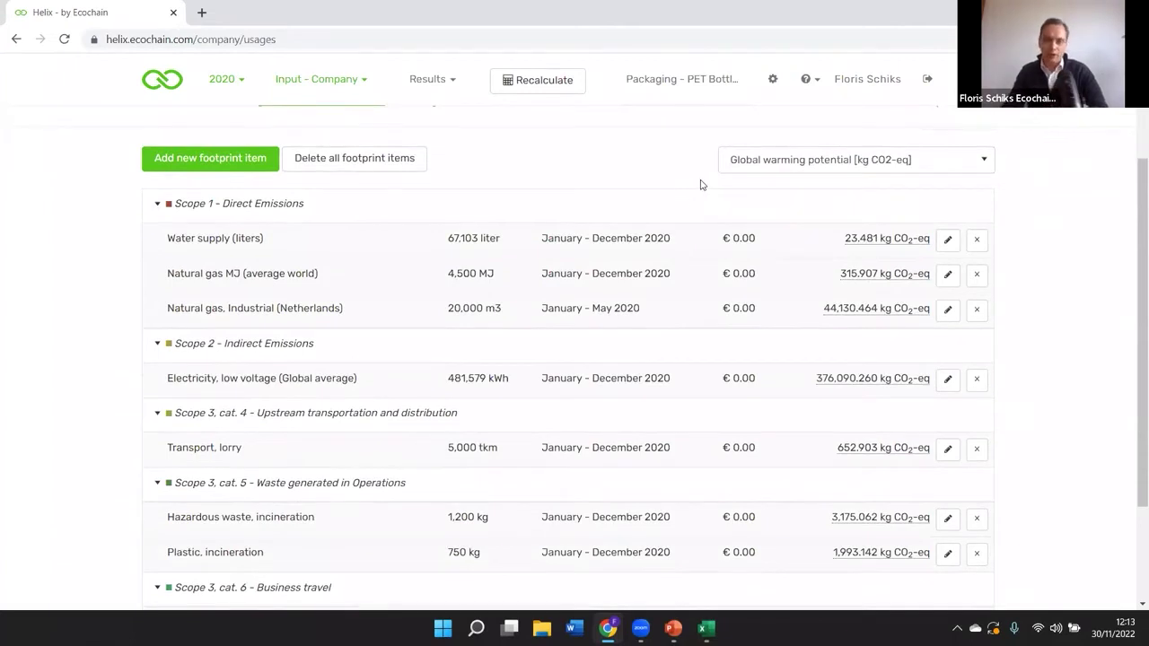
pyautogui.click(780, 170)
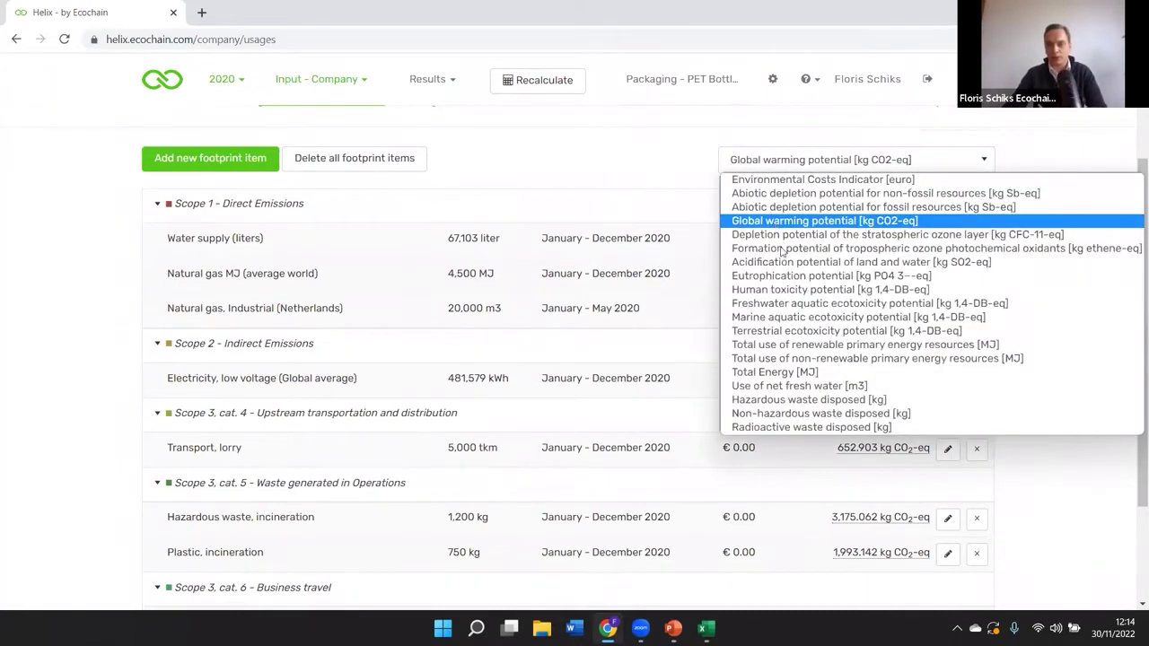
pyautogui.click(785, 278)
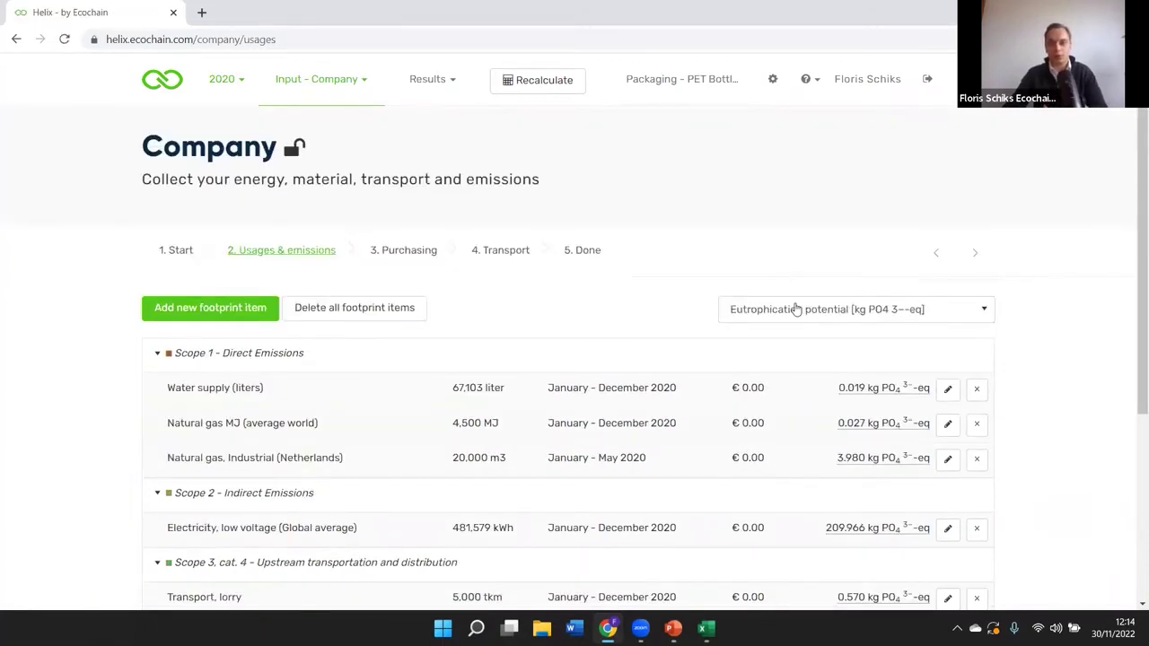
pyautogui.click(796, 309)
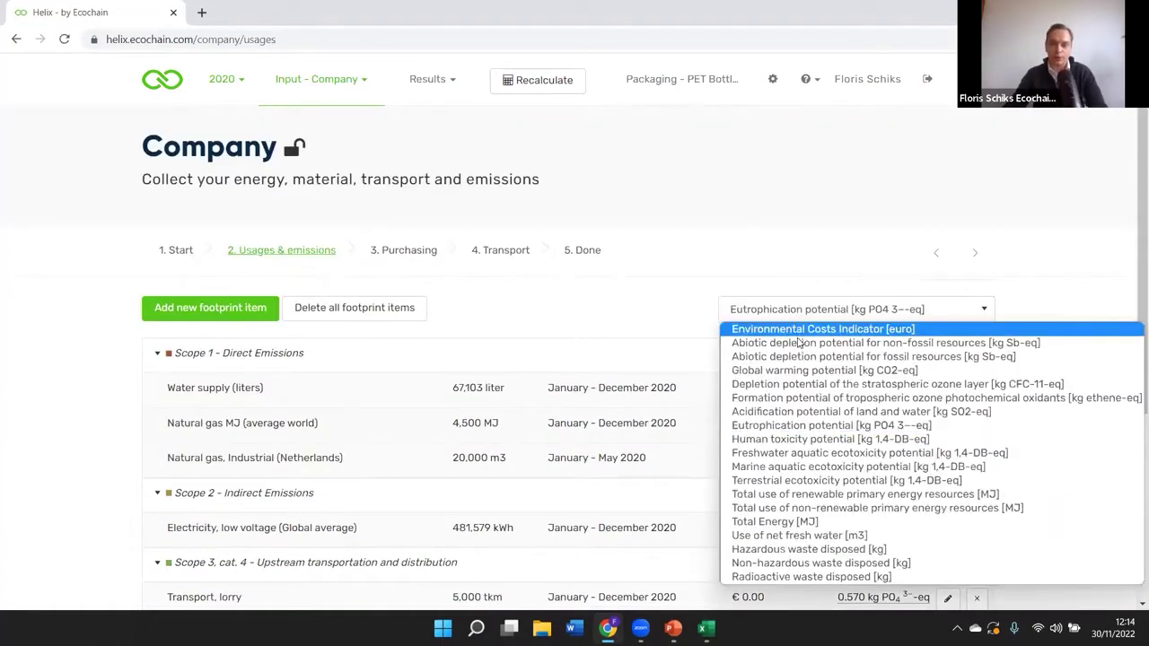
pyautogui.click(795, 374)
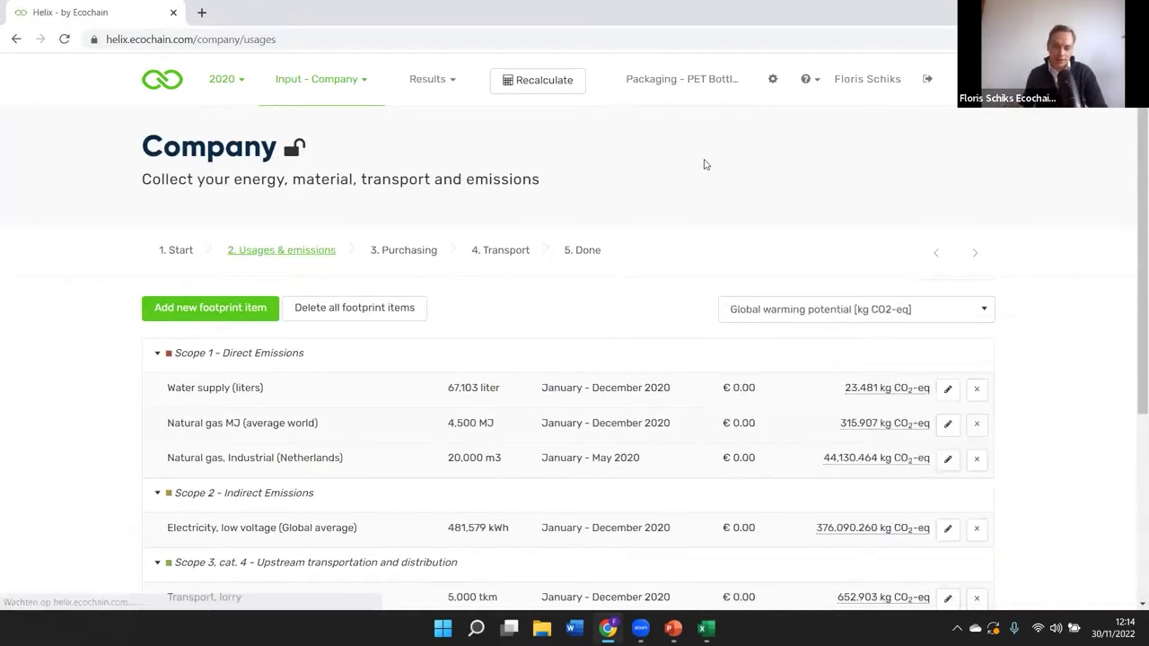
# Open the company's Purchasing data and go through the materials to the Granulate entry.
pyautogui.scroll(-1, 677, 218)
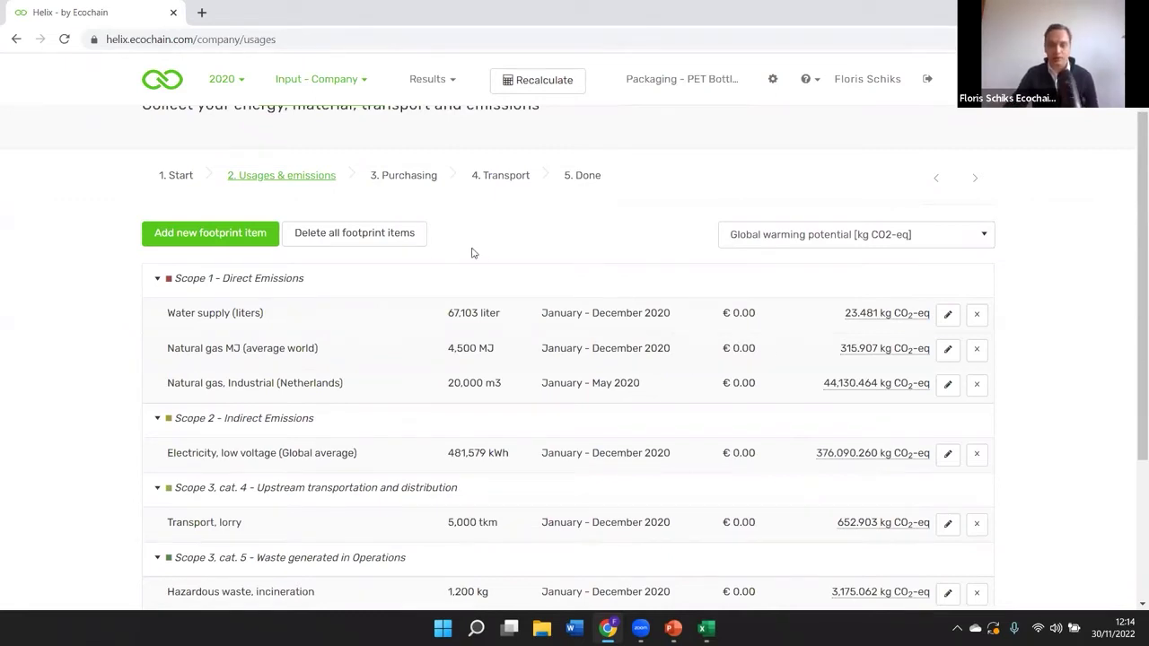
pyautogui.click(429, 180)
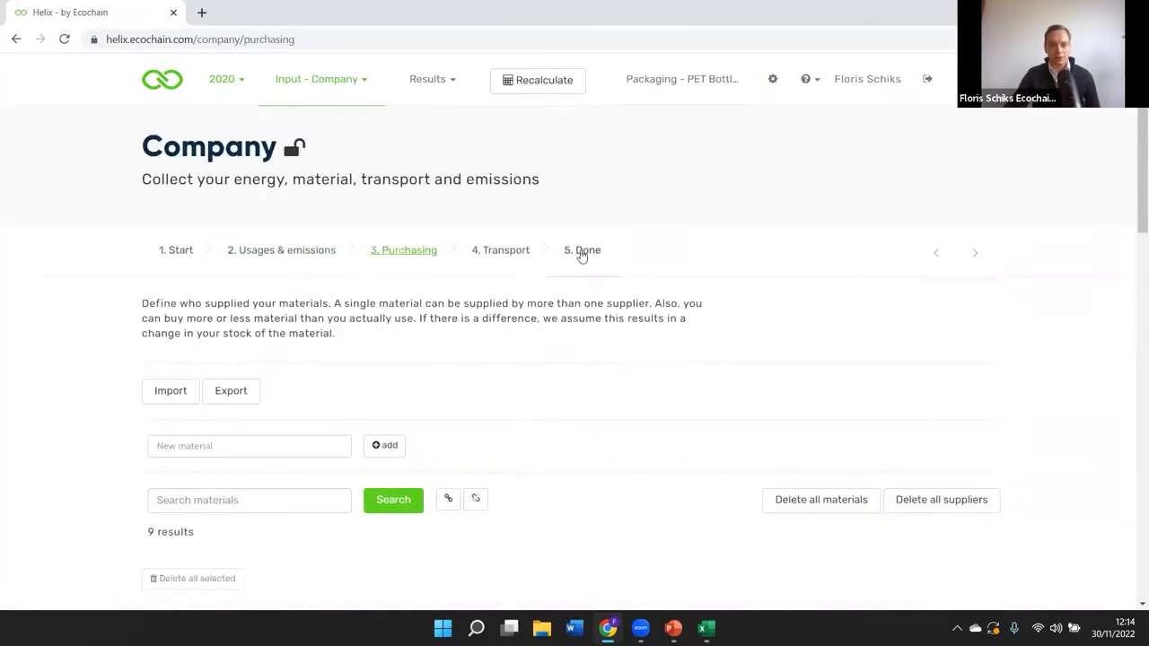
pyautogui.scroll(-6, 682, 243)
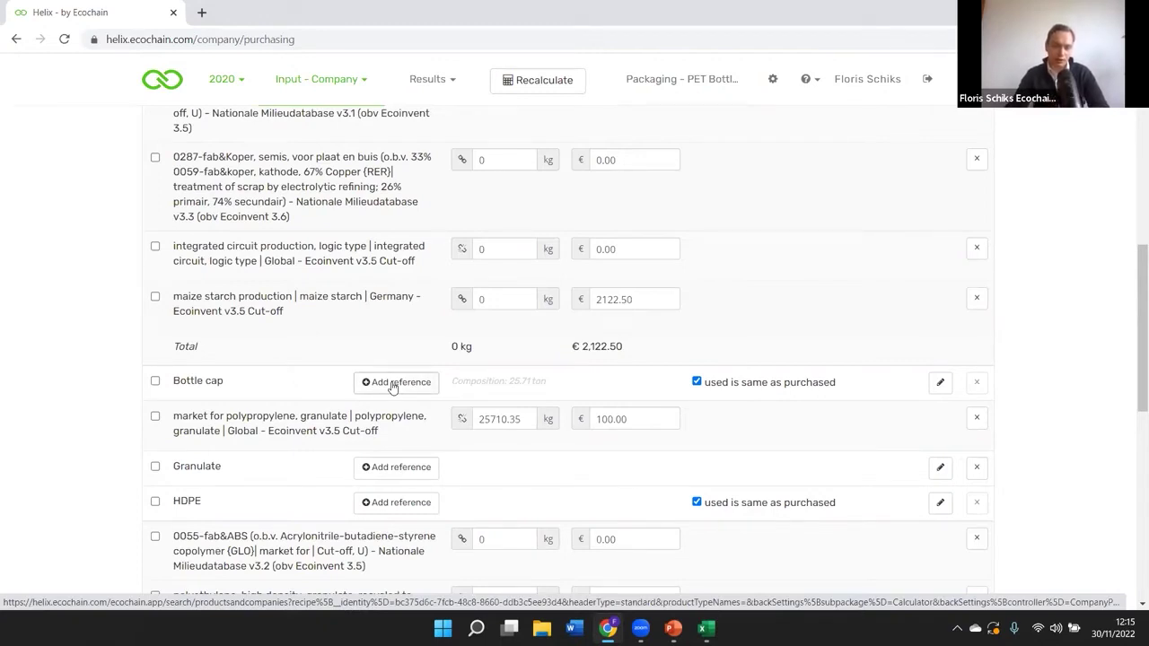
# Search for HDPE references for the Granulate material, review the matching database entries, and close the search without adding one.
pyautogui.click(402, 468)
pyautogui.click(443, 142)
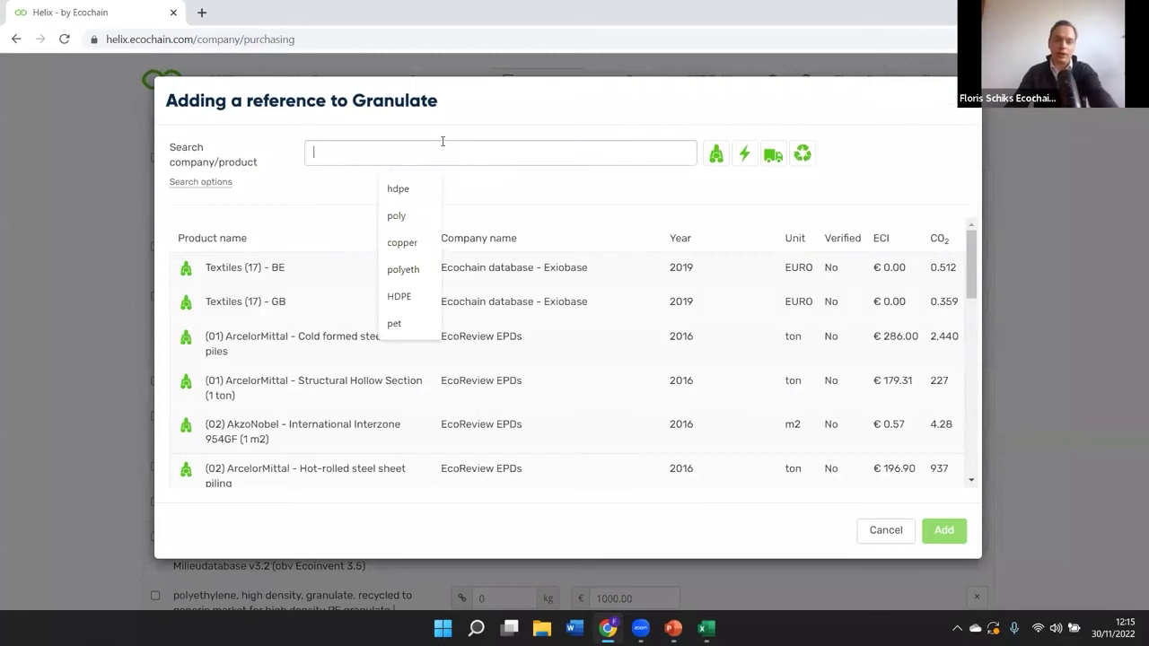
pyautogui.write('HDPE')
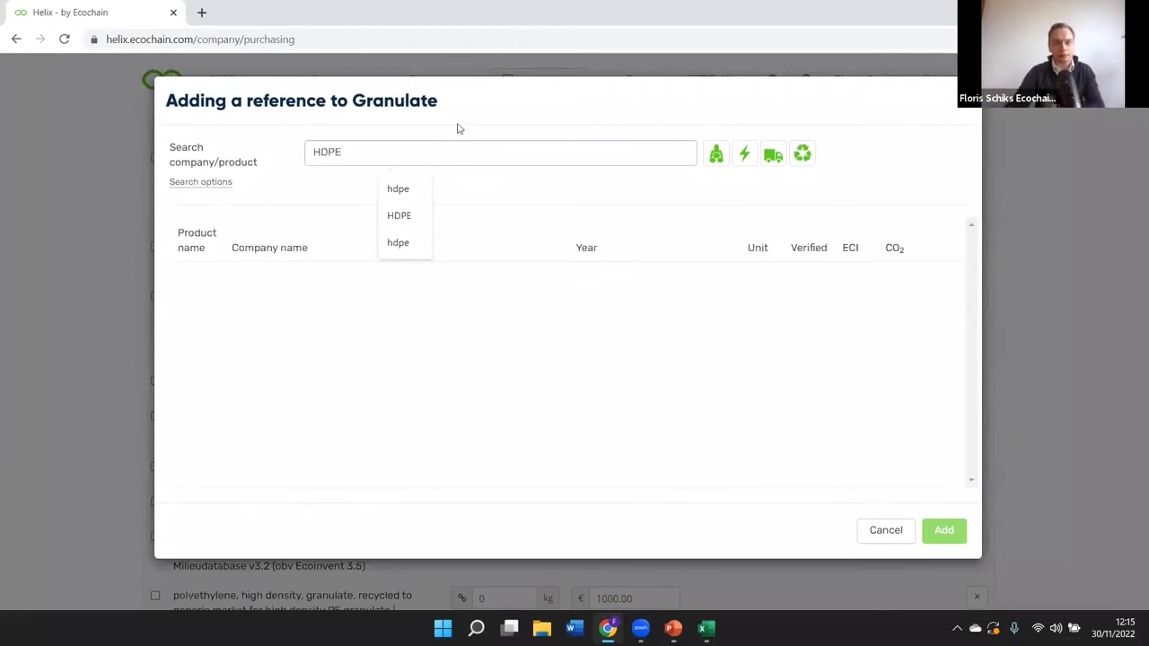
pyautogui.click(538, 107)
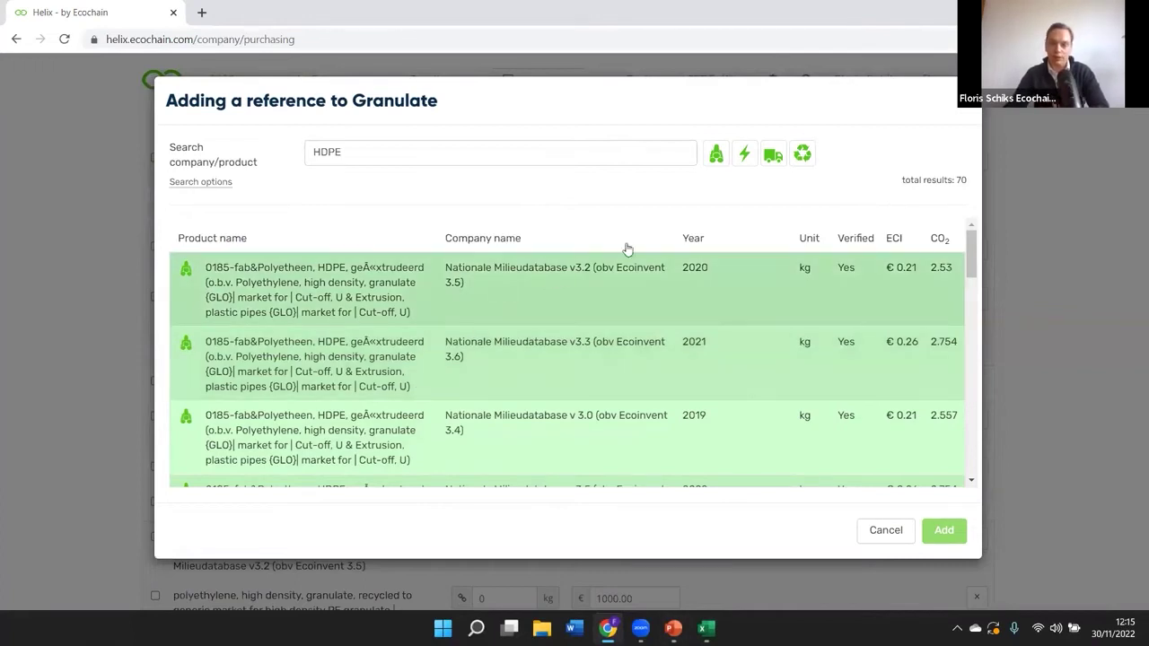
pyautogui.scroll(-2, 653, 375)
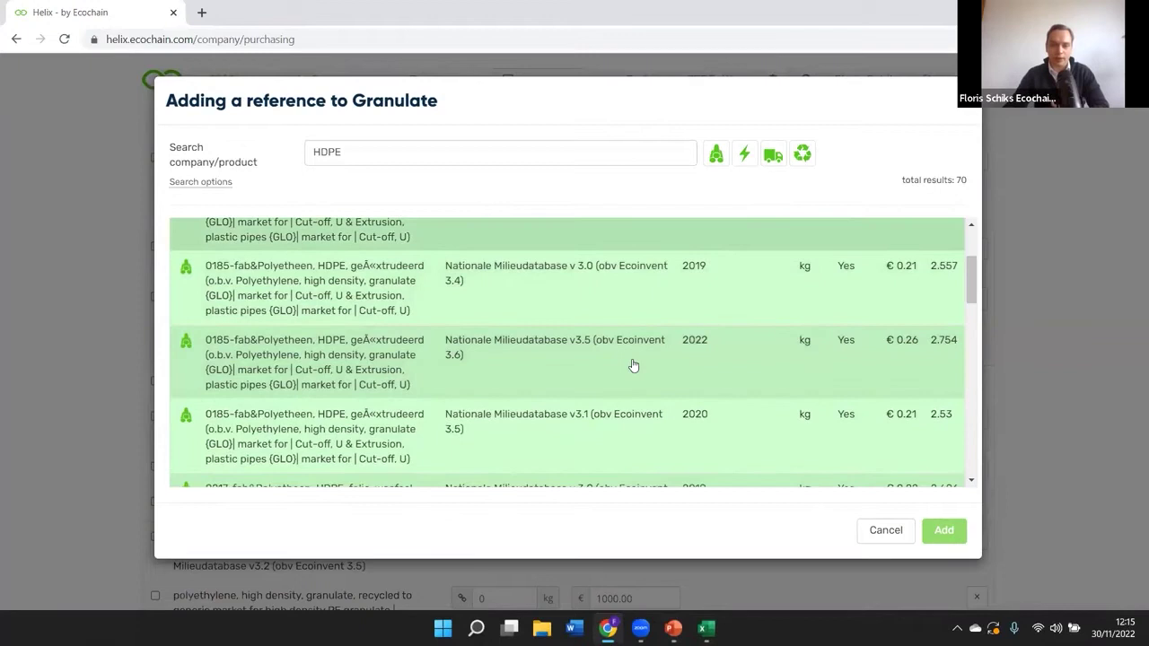
pyautogui.scroll(-2, 456, 324)
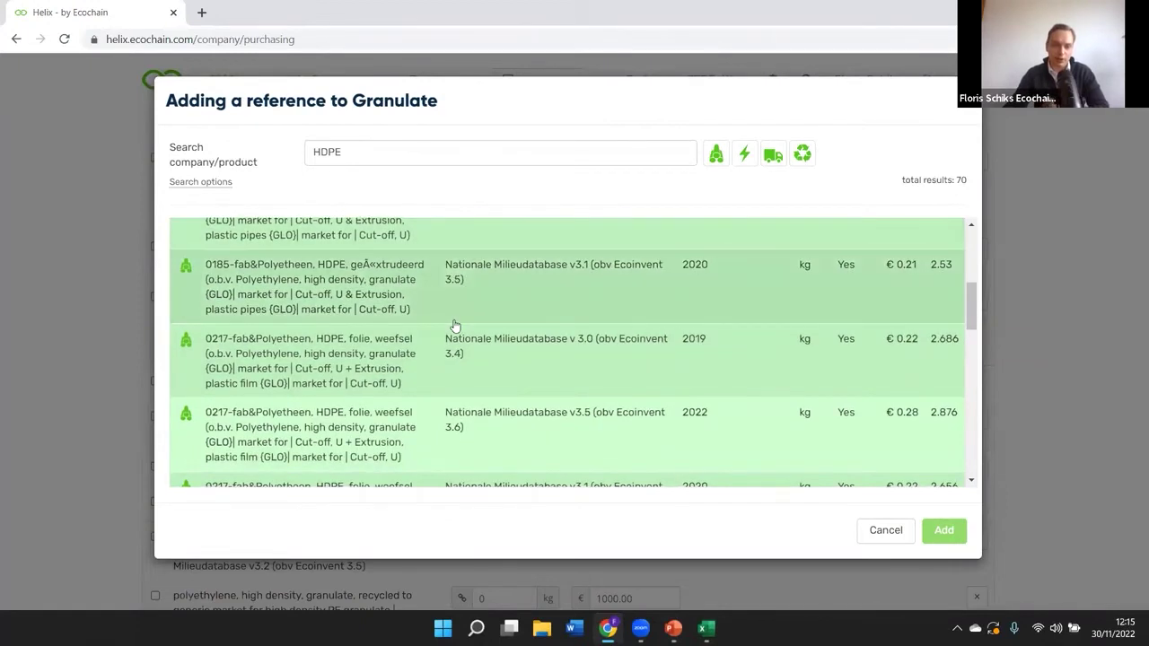
pyautogui.scroll(-2, 455, 326)
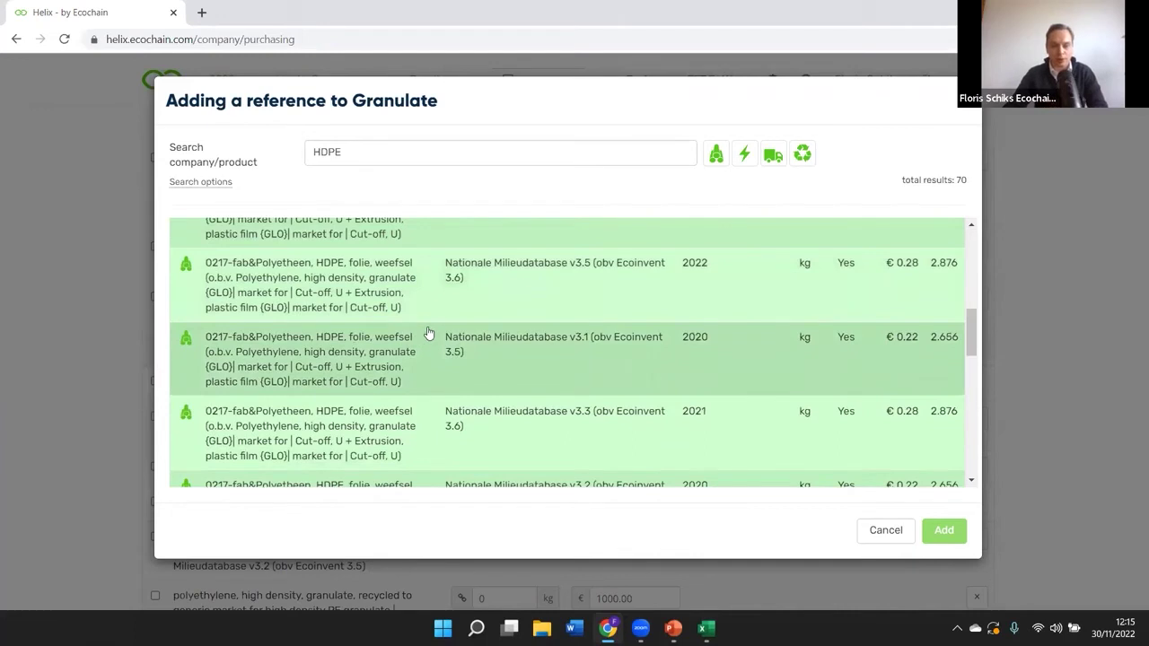
pyautogui.scroll(-2, 436, 326)
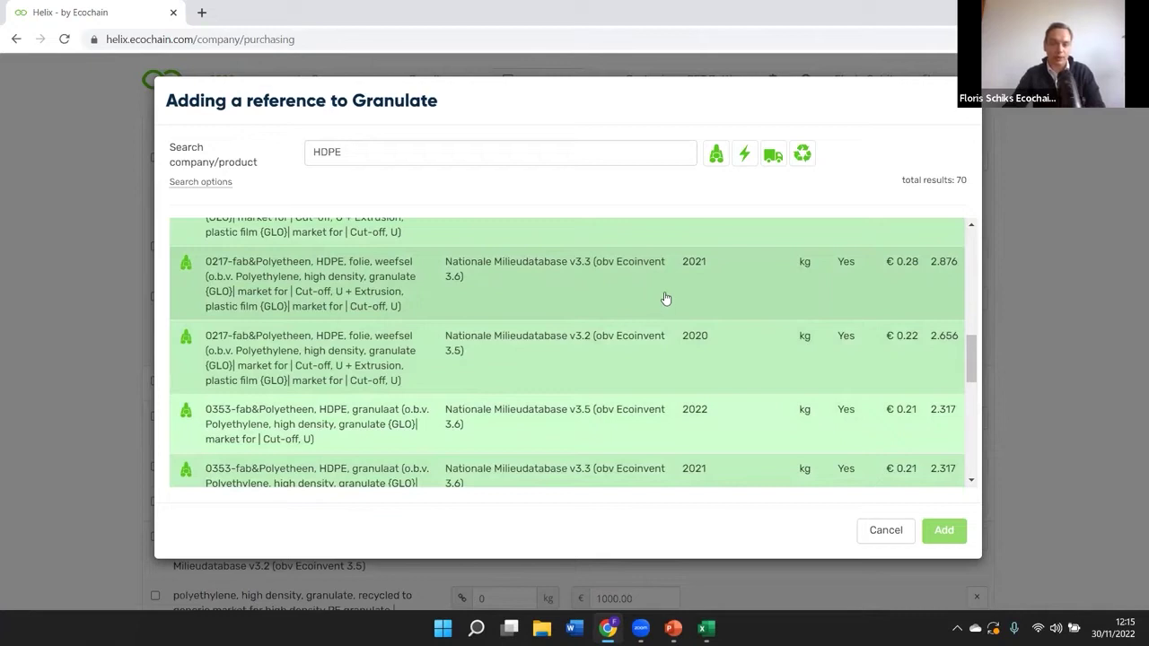
pyautogui.click(885, 530)
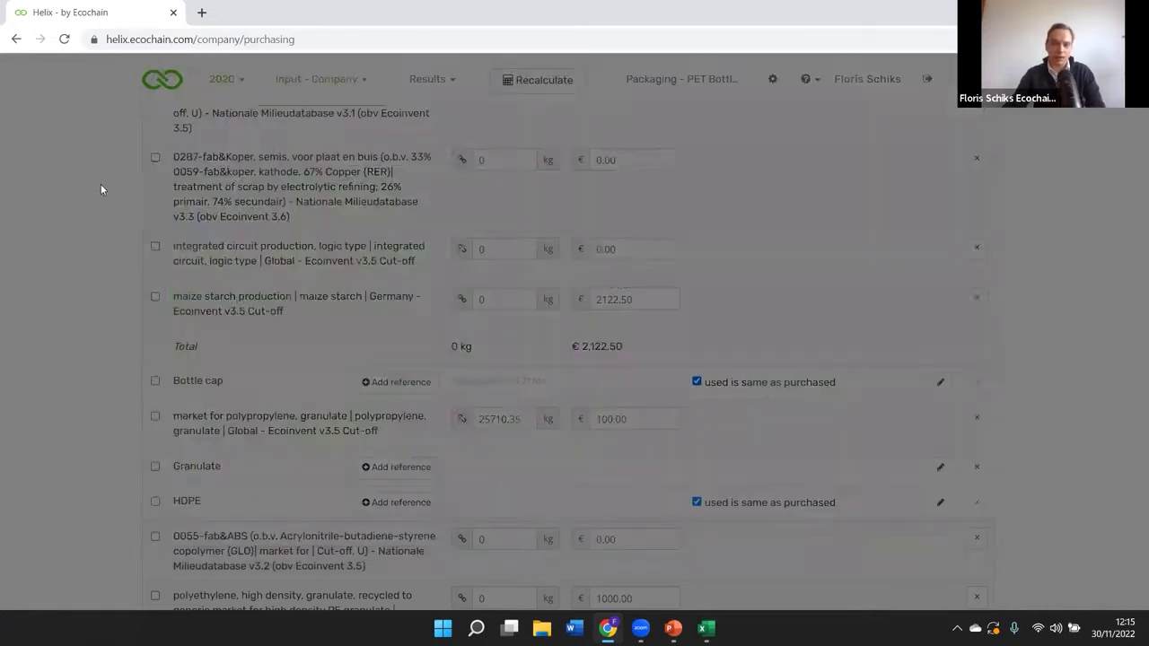
# Look through the references, purchased amounts and costs in the purchasing list from Bio Pe to HDPE.
pyautogui.scroll(3, 135, 207)
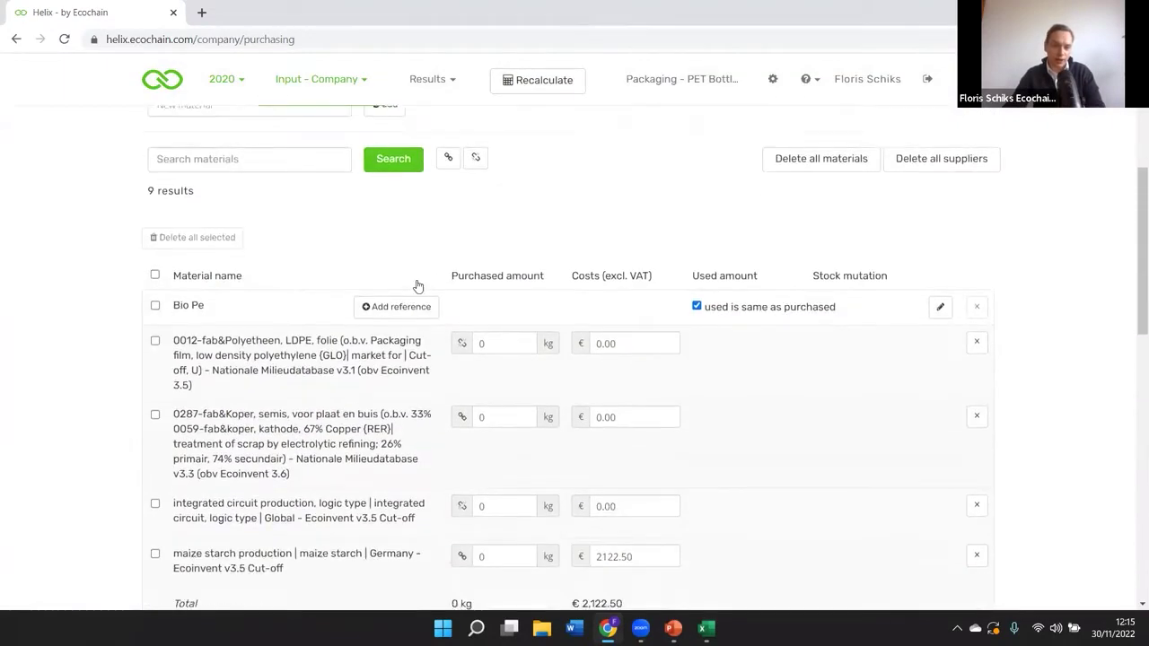
pyautogui.scroll(-2, 418, 286)
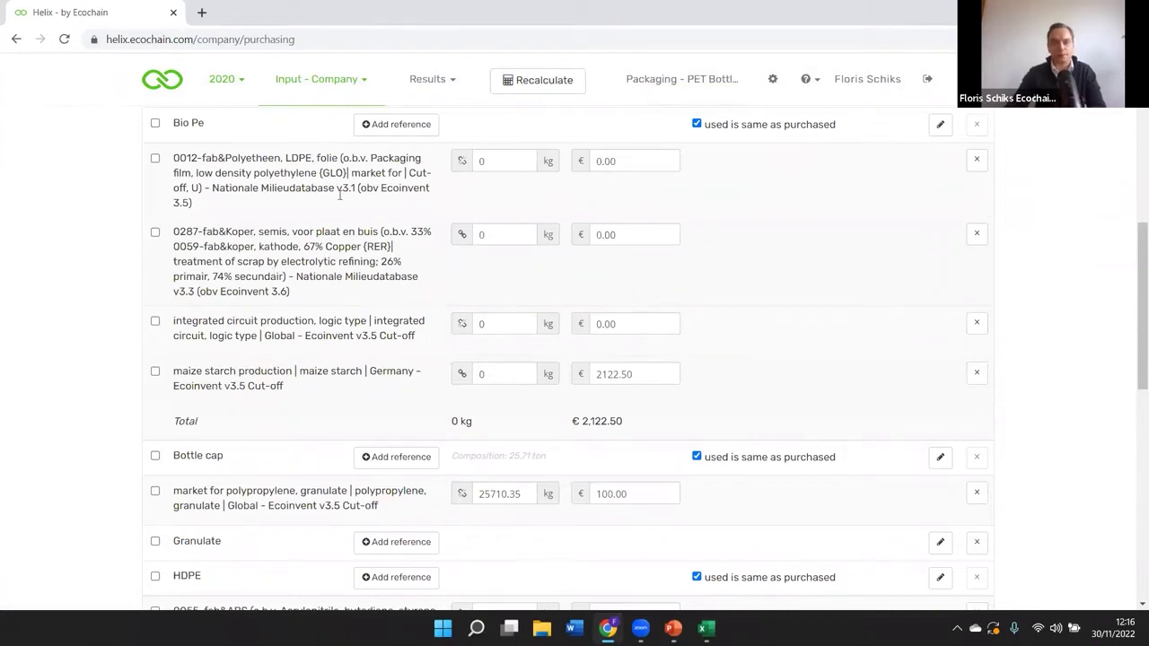
pyautogui.scroll(-2, 438, 460)
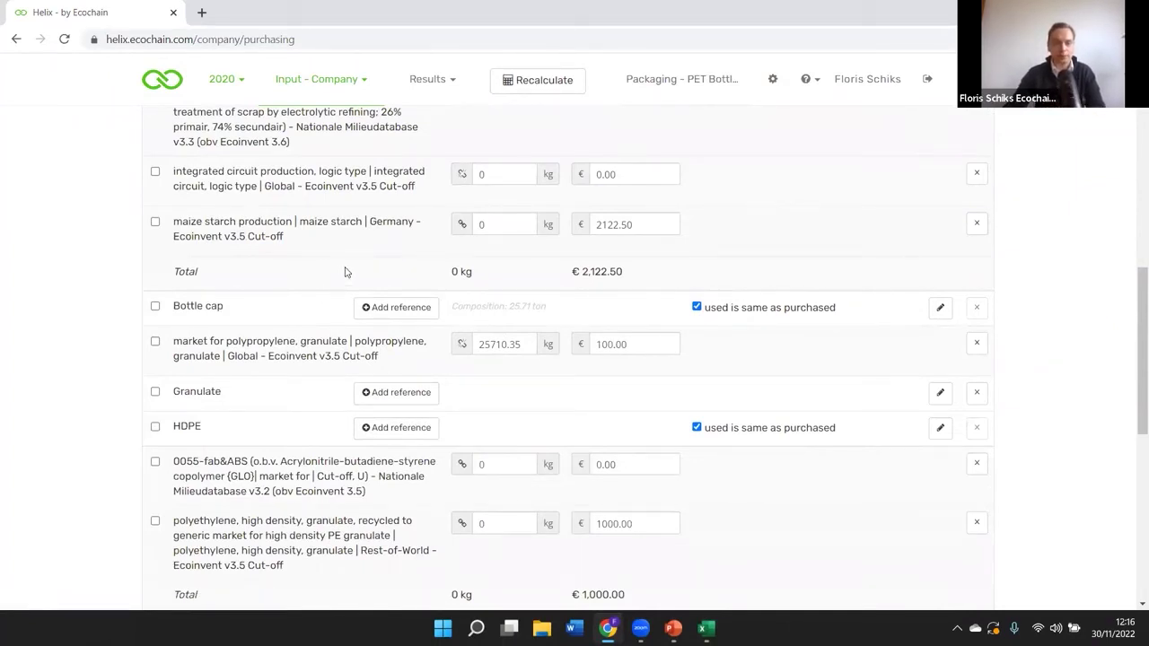
pyautogui.scroll(15, 344, 272)
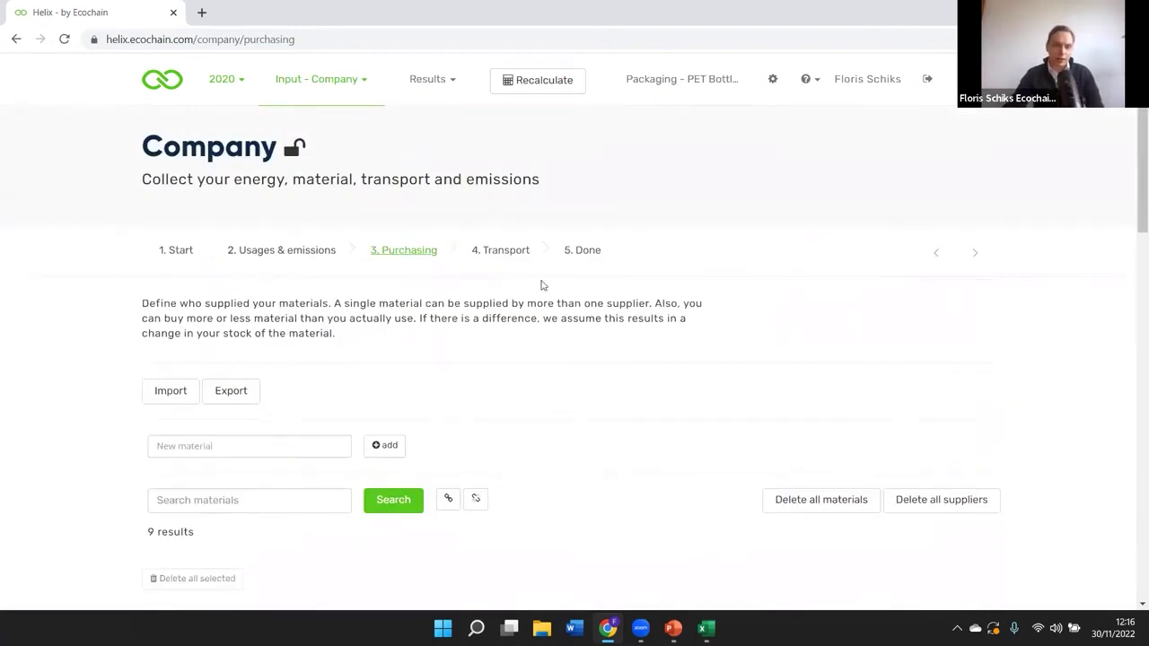
# Lock the Company section, look over the locked purchasing list, and unlock the section again.
pyautogui.moveTo(297, 153)
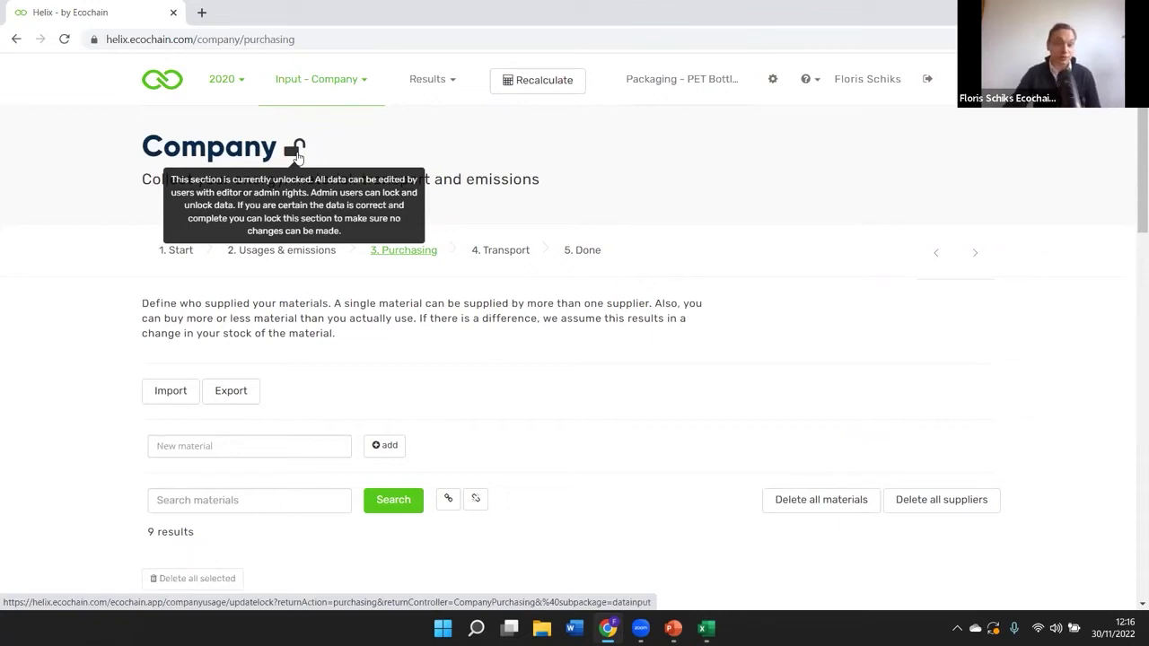
pyautogui.click(295, 149)
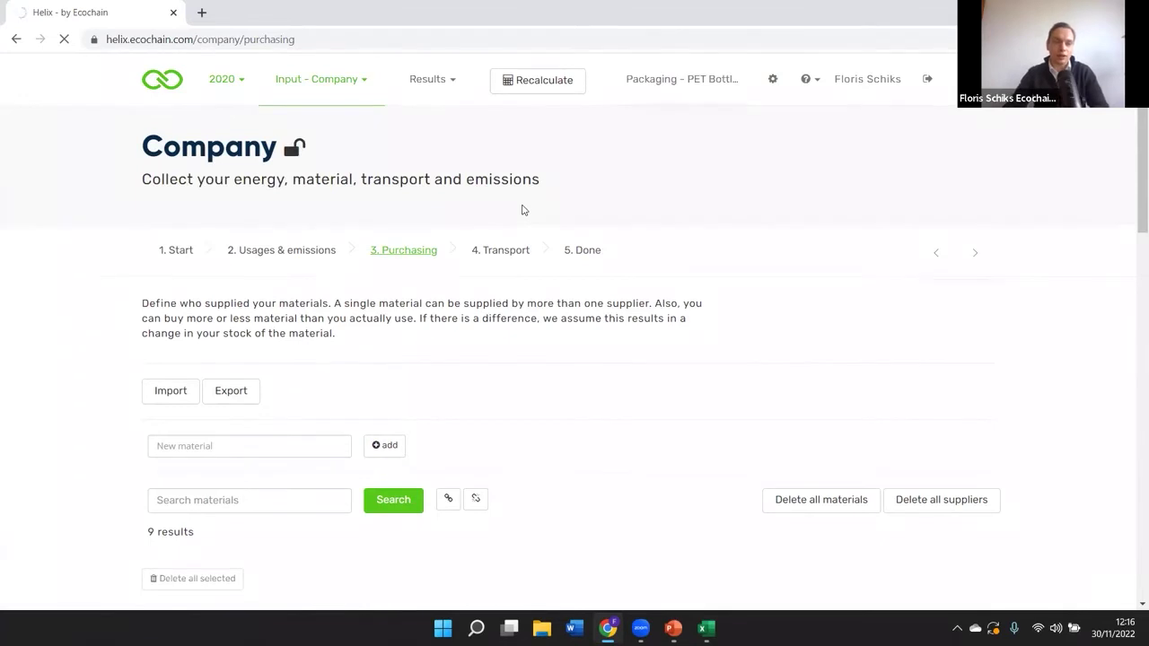
pyautogui.scroll(-2, 524, 210)
pyautogui.scroll(-4, 375, 210)
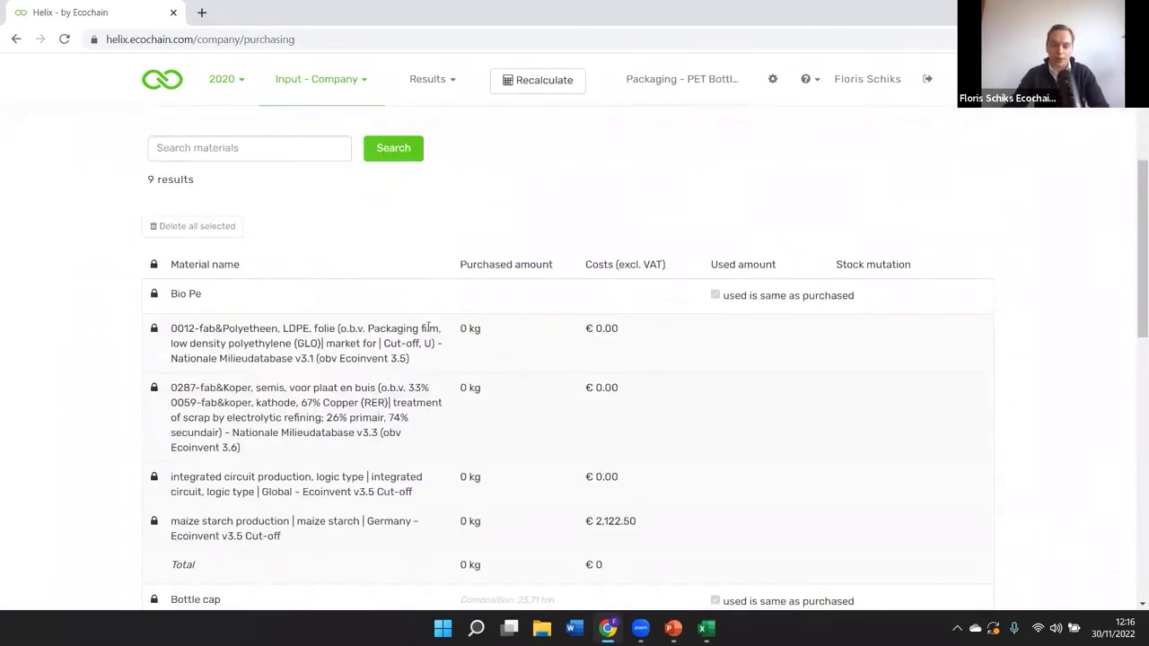
pyautogui.scroll(3, 431, 232)
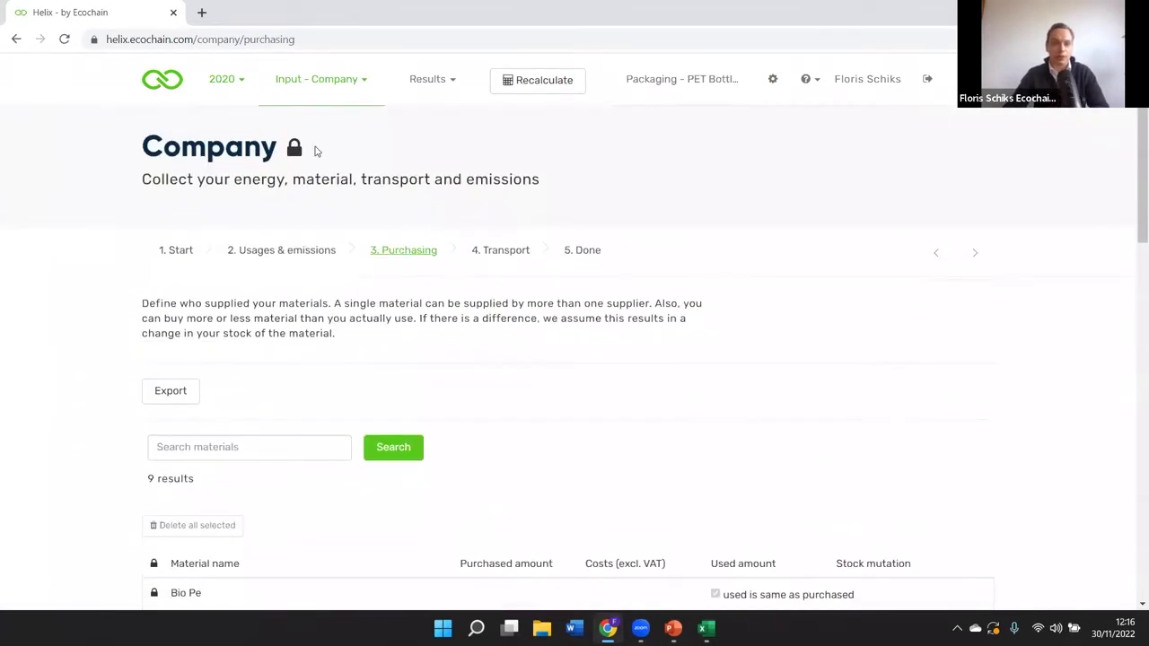
pyautogui.click(294, 148)
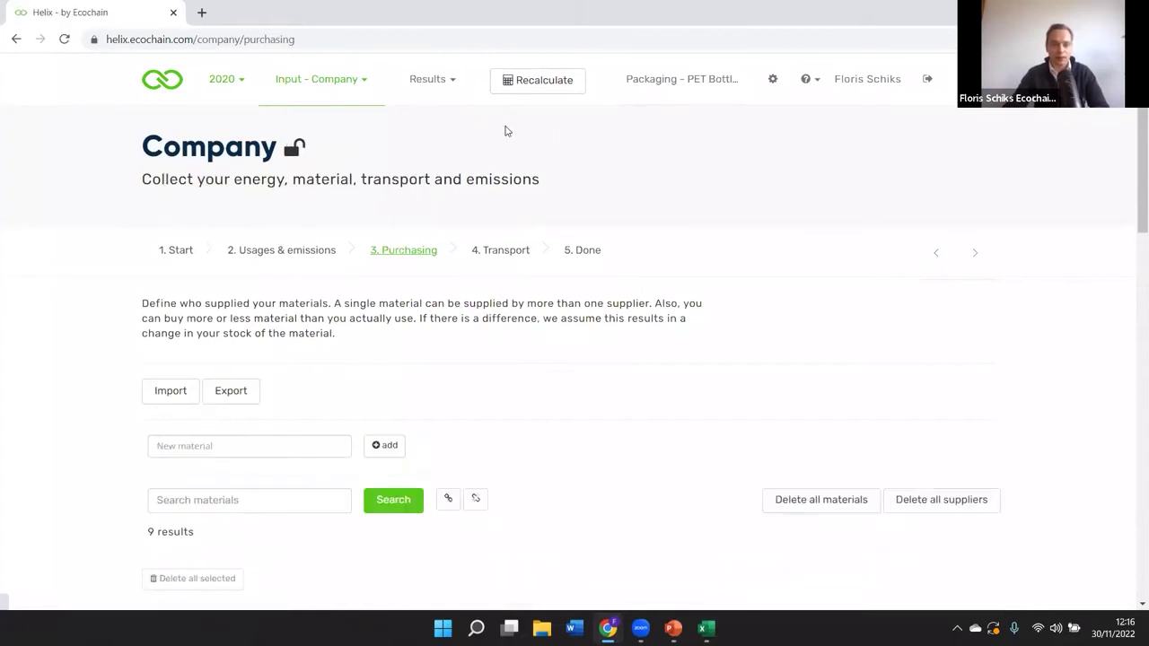
# Open the company's Transport data and review the transport methods per supplied material and their transport suppliers.
pyautogui.click(514, 254)
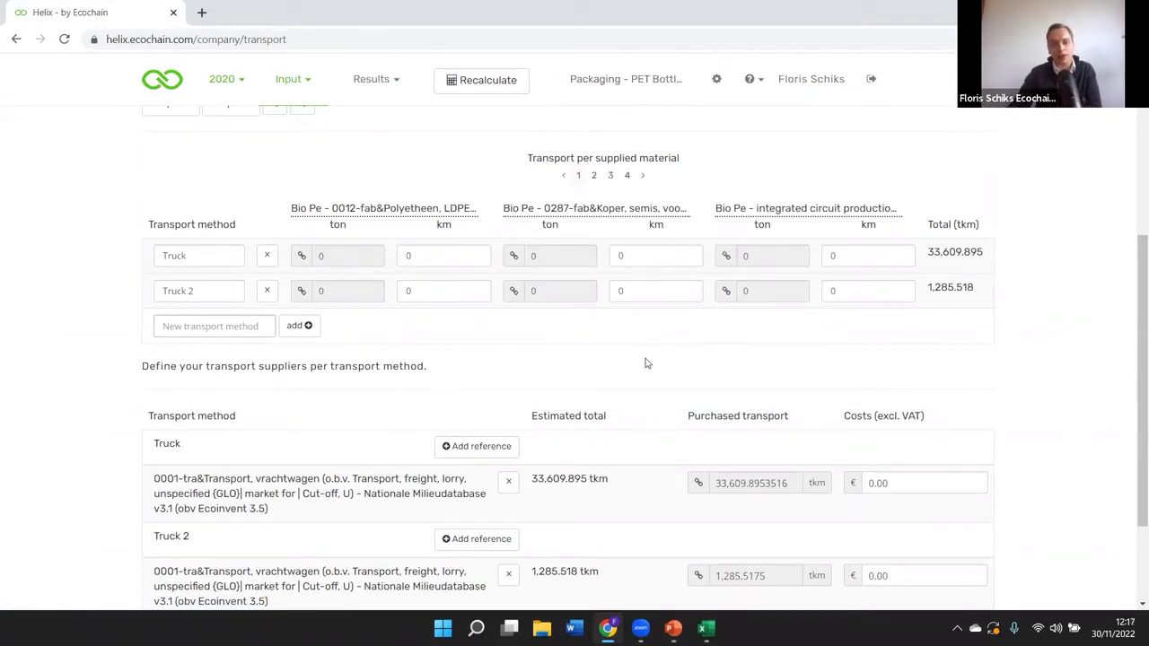
pyautogui.scroll(-1, 678, 282)
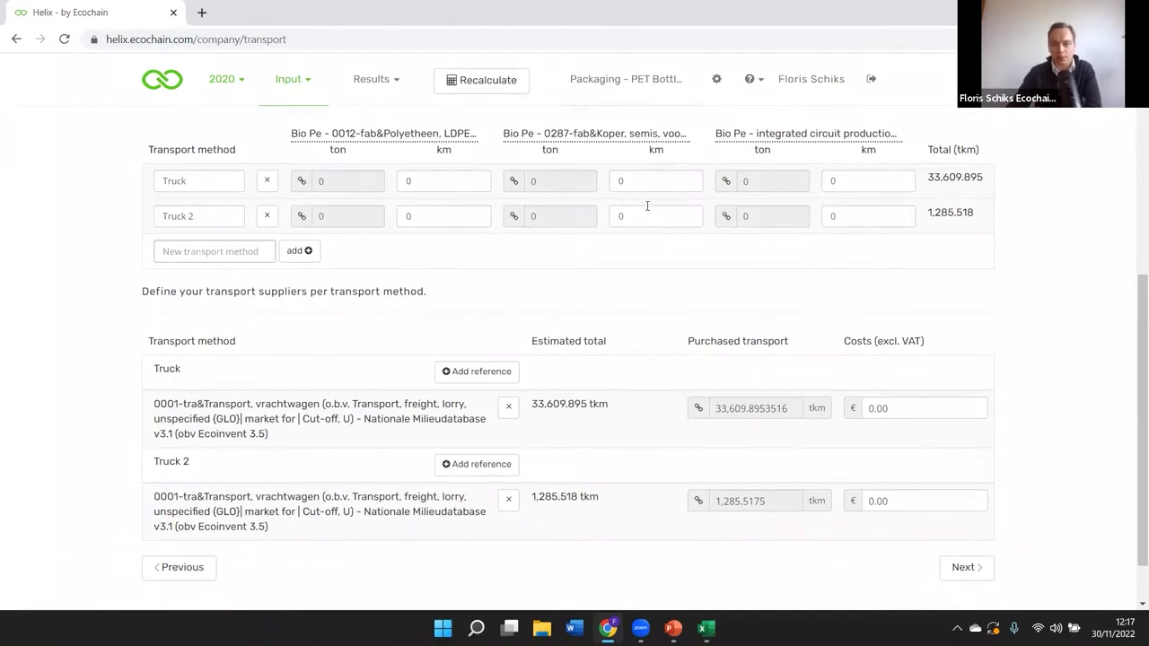
pyautogui.scroll(5, 646, 206)
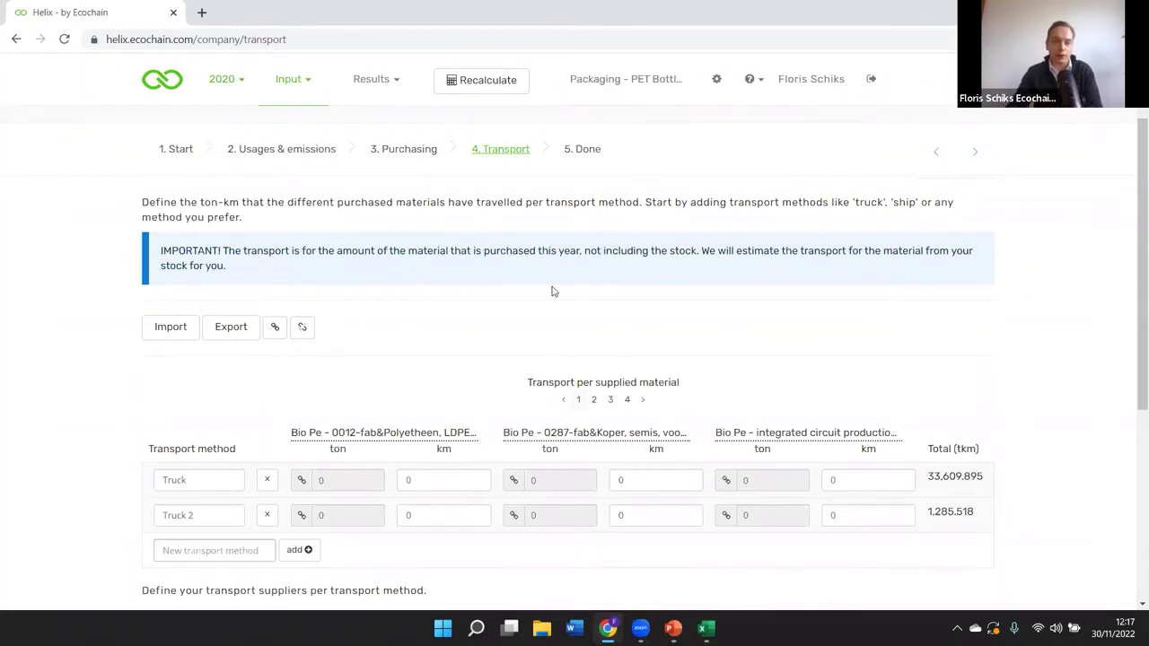
pyautogui.scroll(-2, 552, 291)
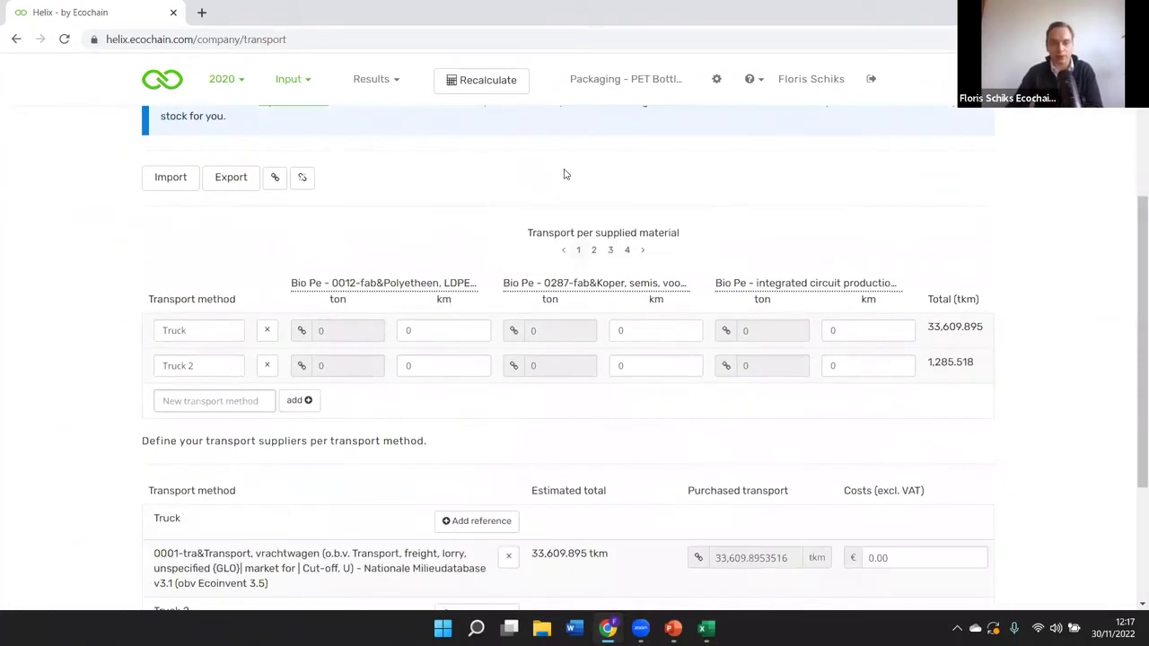
pyautogui.scroll(3, 562, 170)
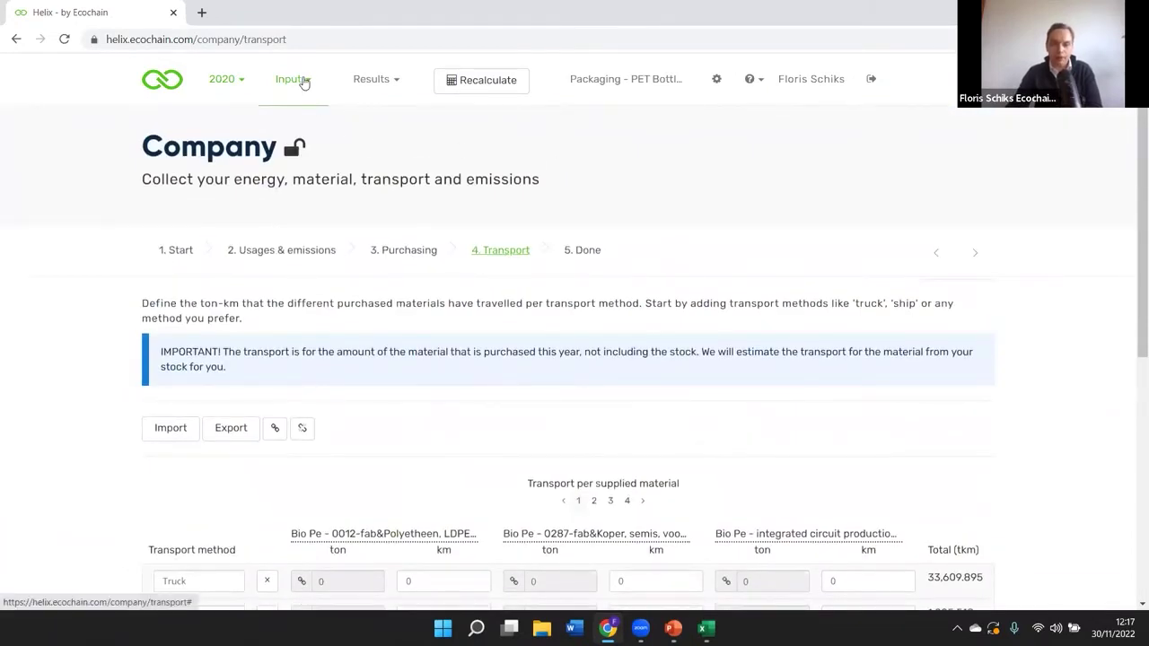
# Open the Processes page of the Process input and review the form for adding a process and the process list.
pyautogui.click(305, 82)
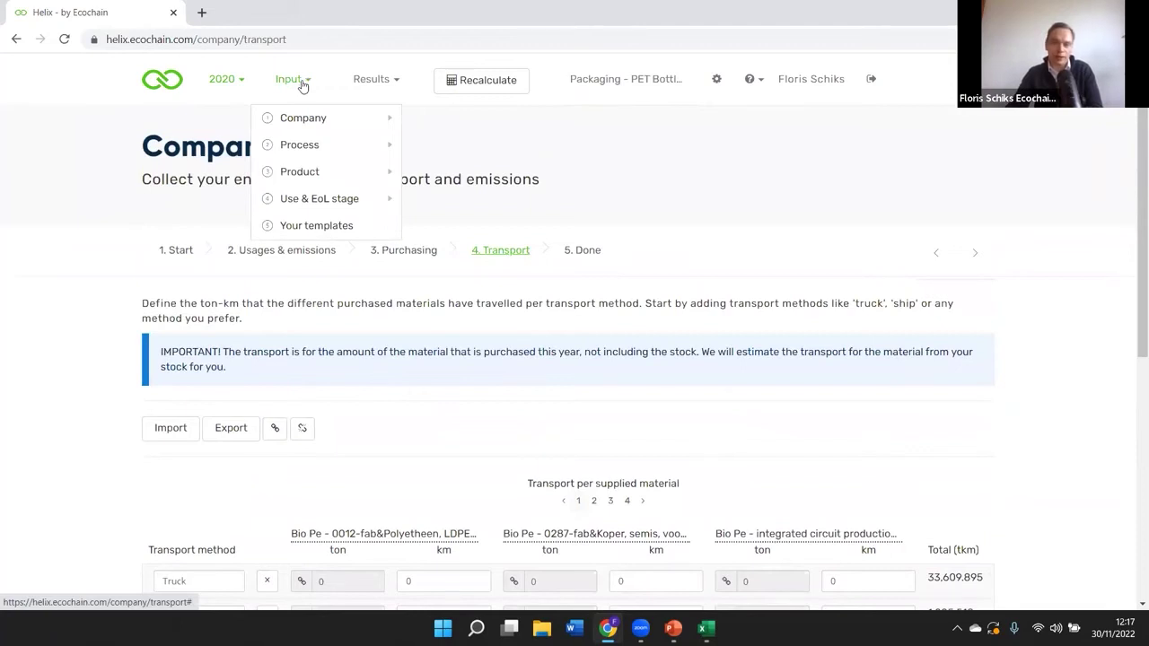
pyautogui.moveTo(372, 146)
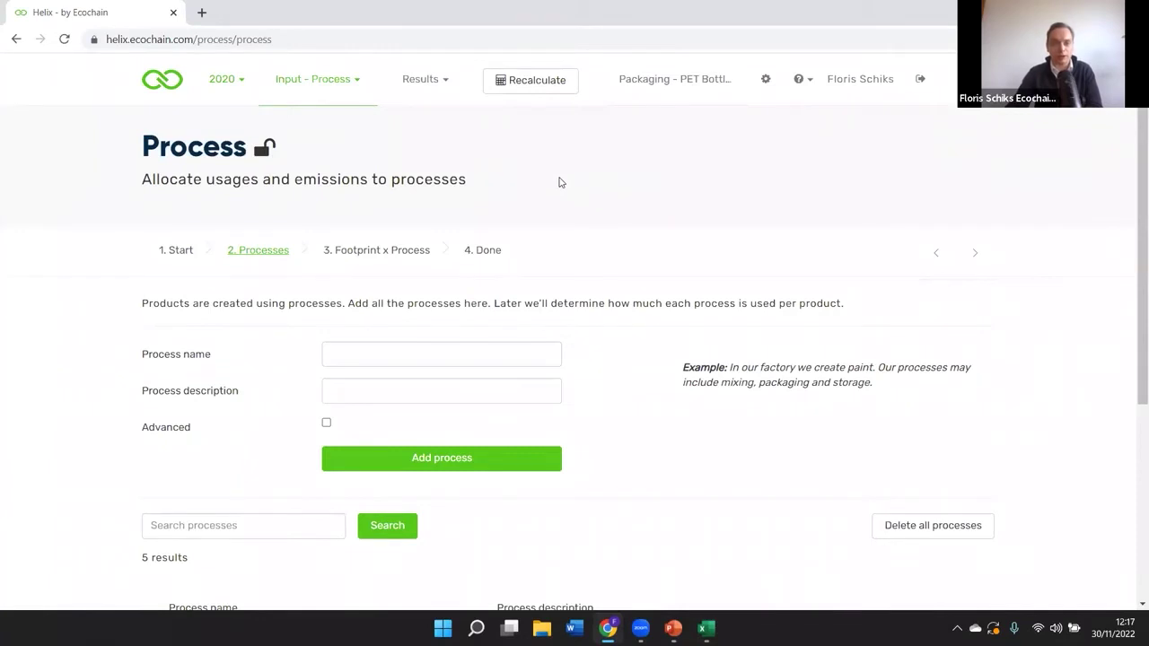
pyautogui.scroll(-4, 559, 181)
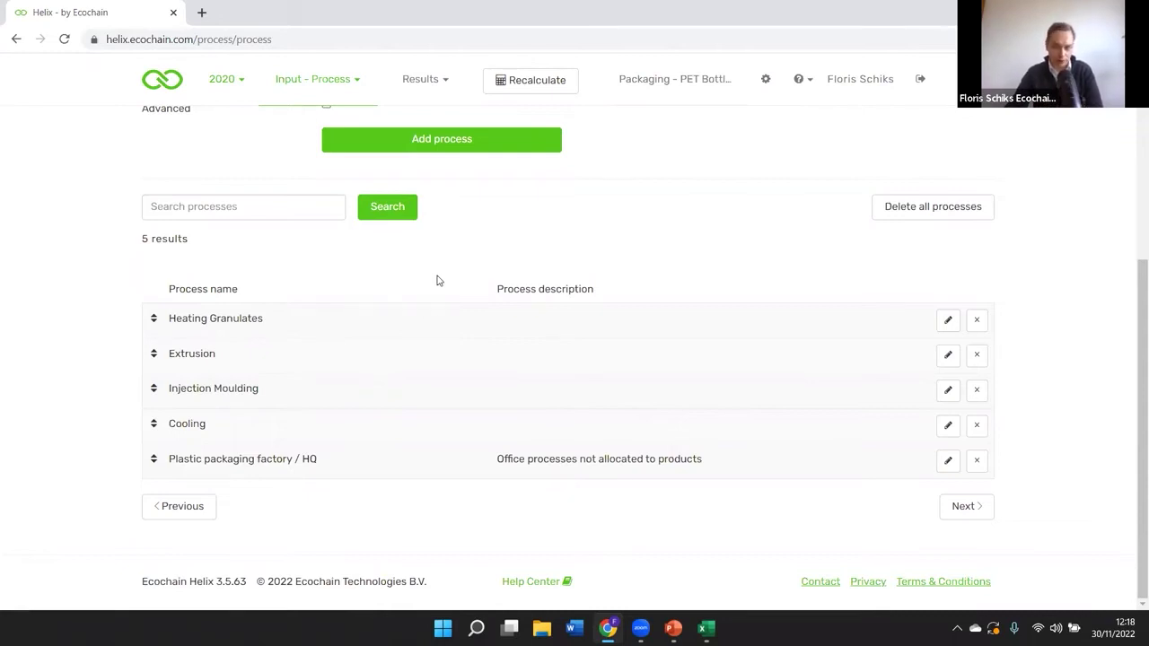
pyautogui.scroll(3, 454, 279)
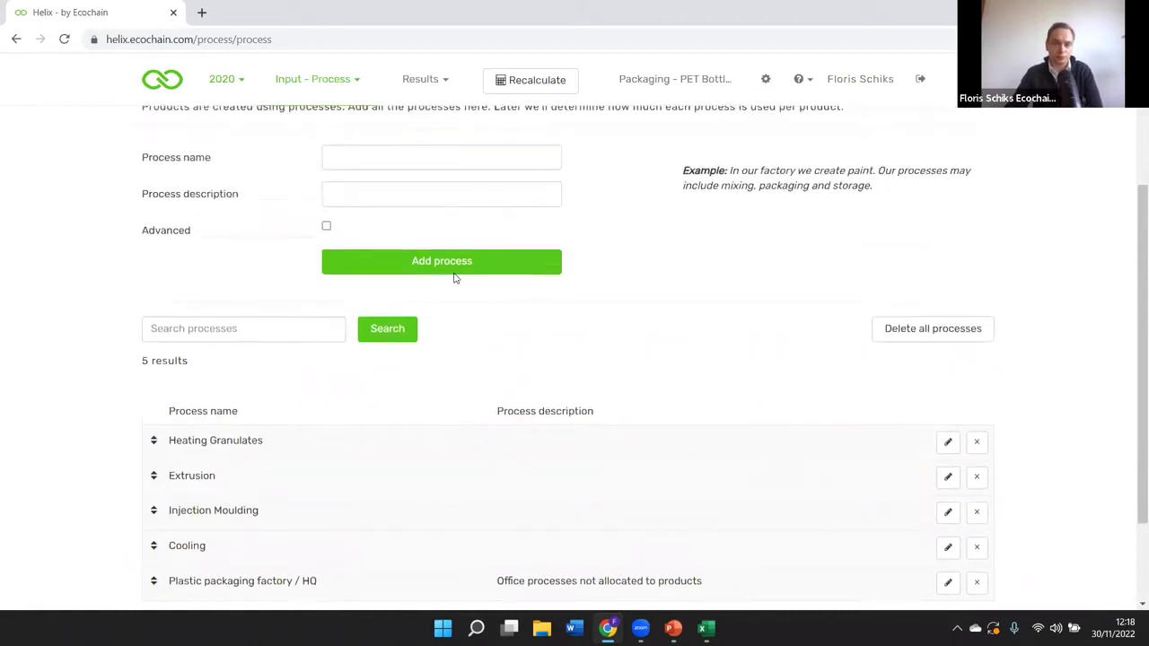
# Open Footprint x Process and review how the footprint items are allocated to the processes.
pyautogui.click(381, 230)
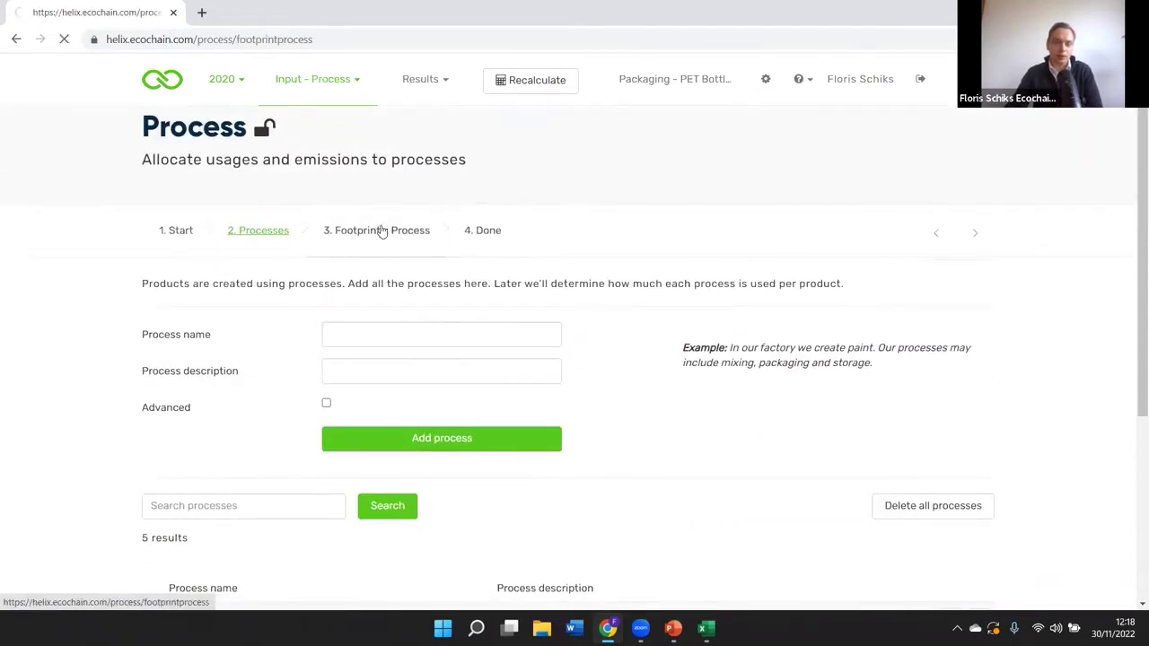
pyautogui.scroll(-3, 583, 198)
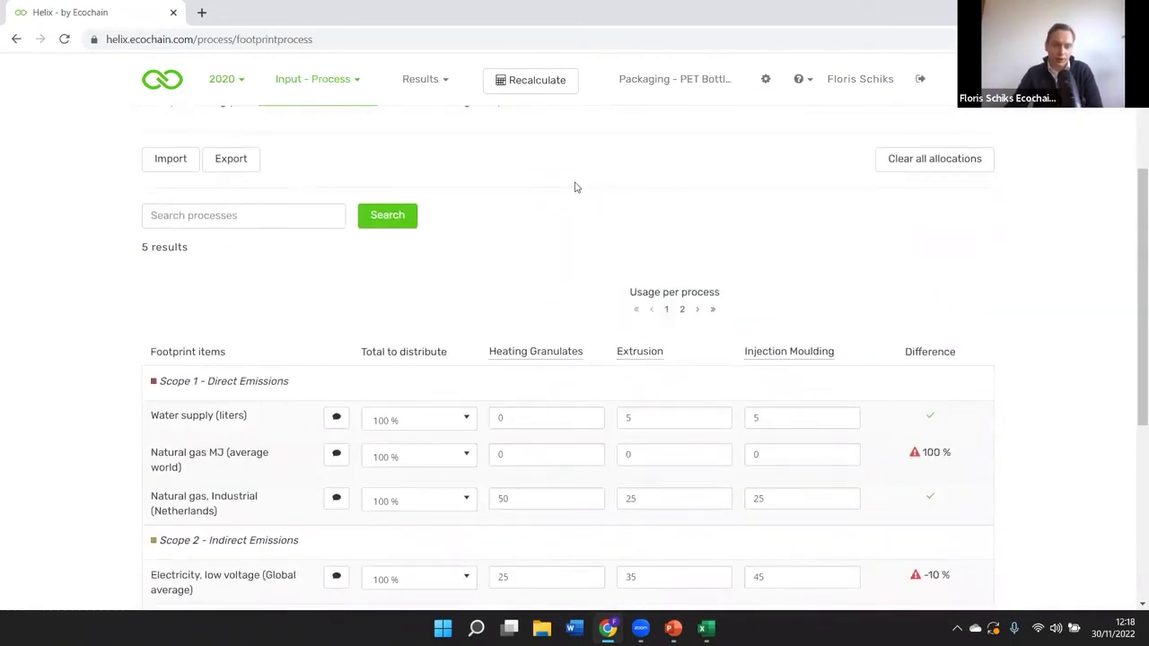
pyautogui.scroll(-1, 575, 186)
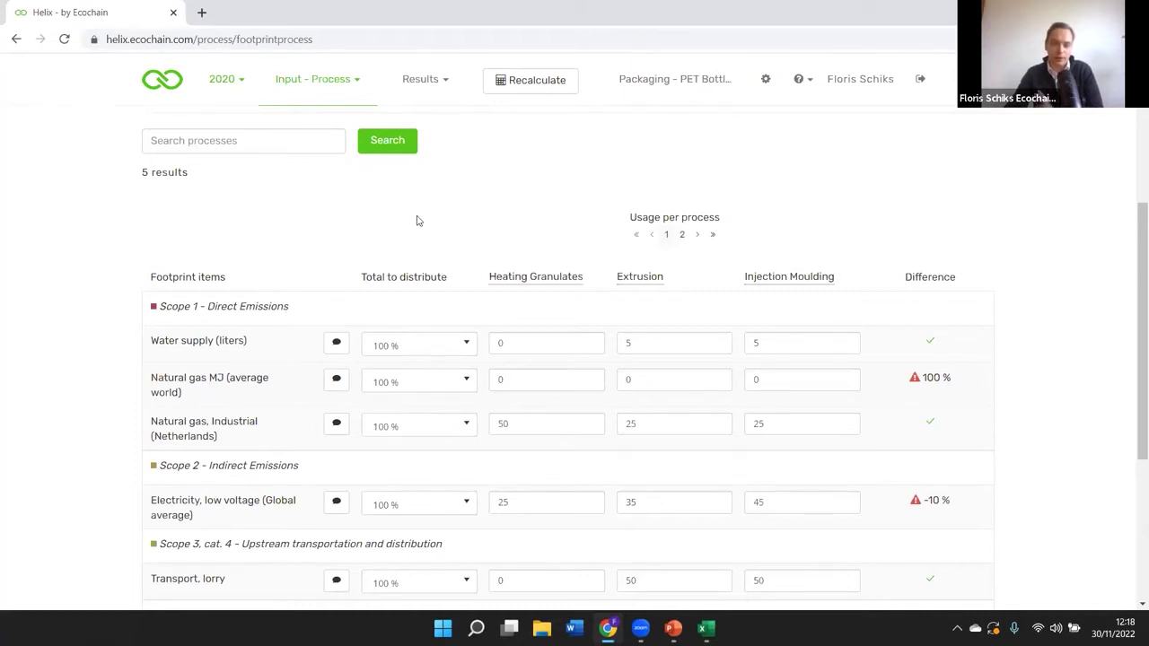
pyautogui.scroll(-1, 453, 257)
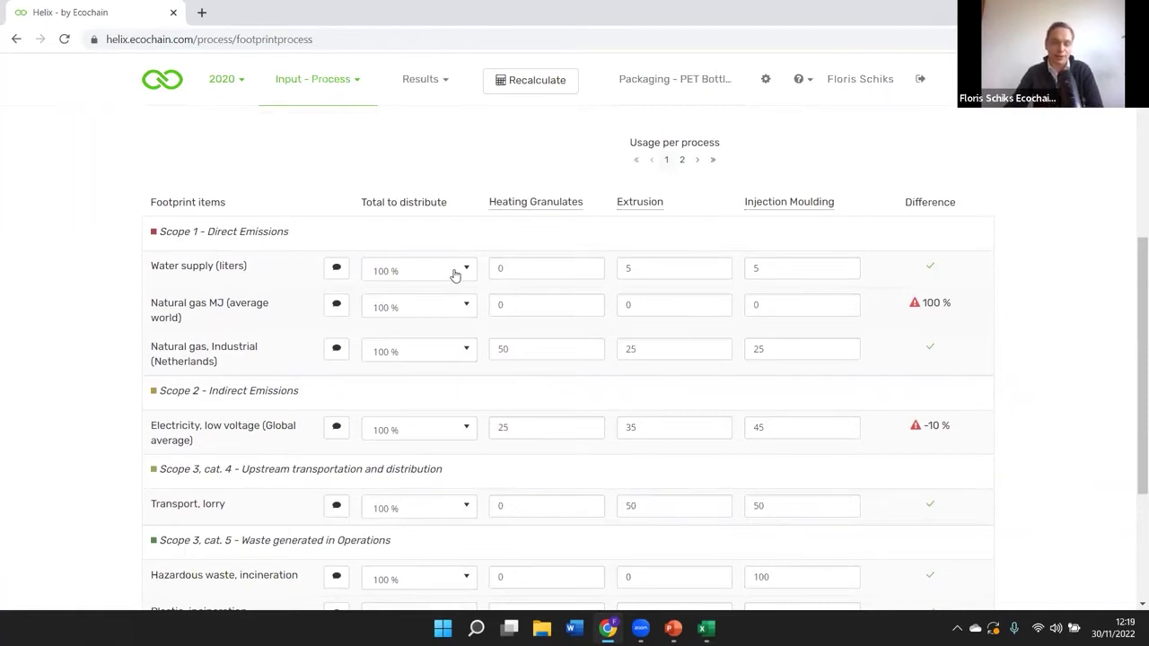
# Check the total-to-distribute options for Water supply (liters), and leave the allocation as it is.
pyautogui.click(455, 275)
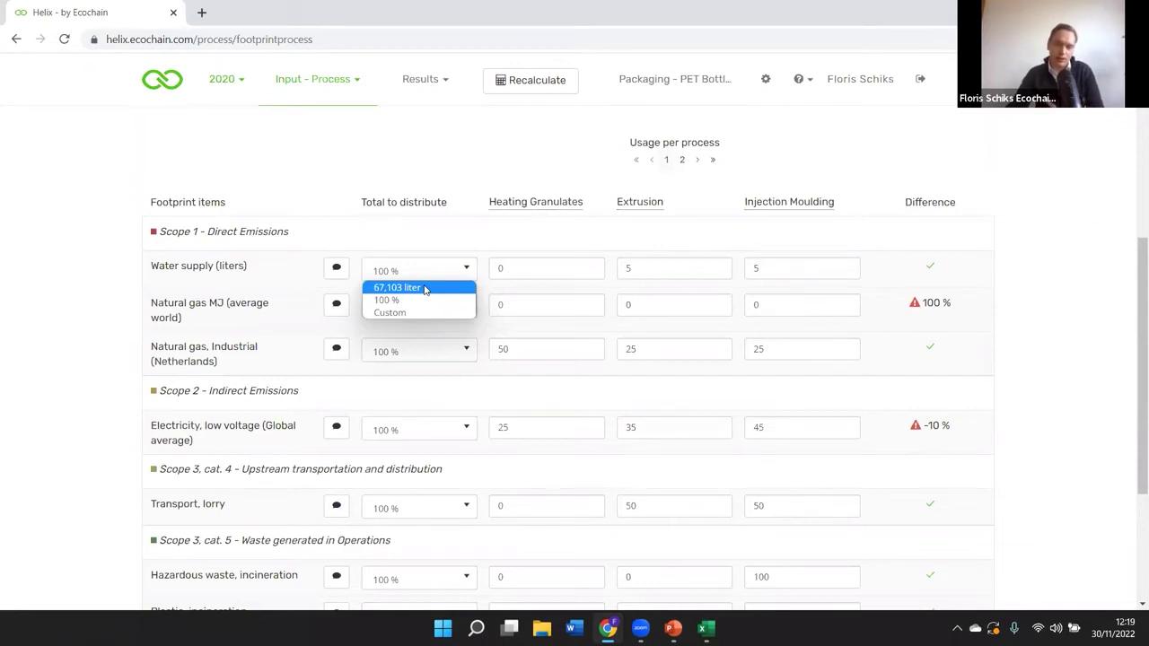
pyautogui.click(417, 150)
pyautogui.scroll(-2, 386, 174)
pyautogui.scroll(4, 372, 144)
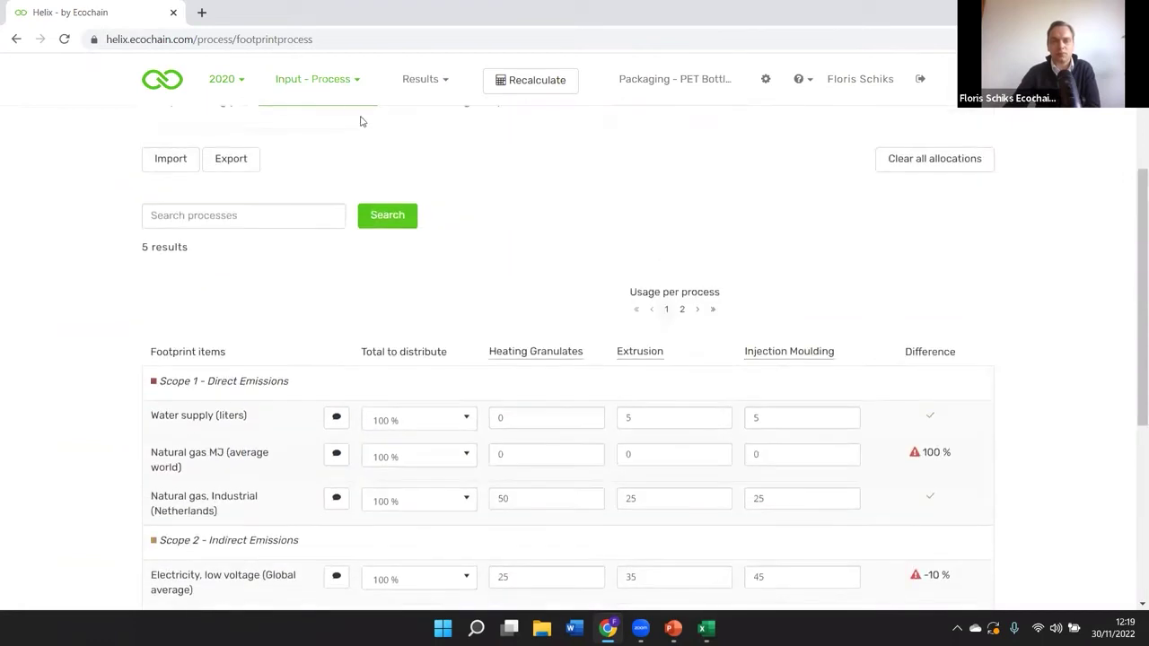
# Open the Products page of the Product input and review the PET bottle list and the advanced product fields.
pyautogui.scroll(3, 368, 117)
pyautogui.click(351, 80)
pyautogui.moveTo(324, 171)
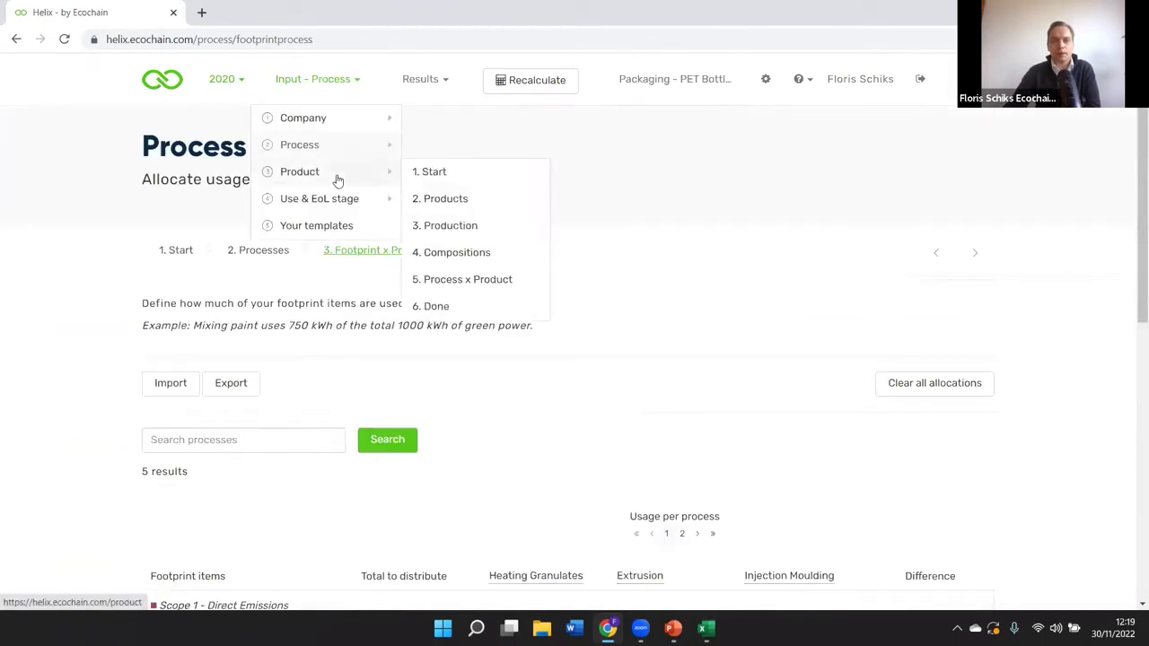
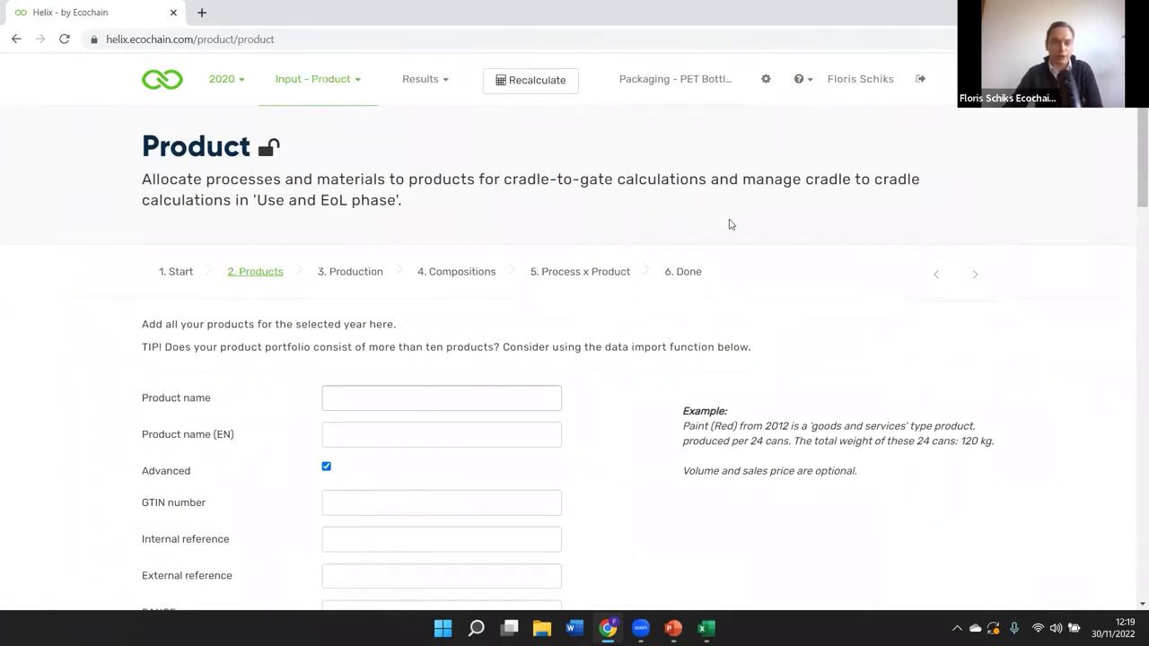
pyautogui.scroll(-10, 729, 225)
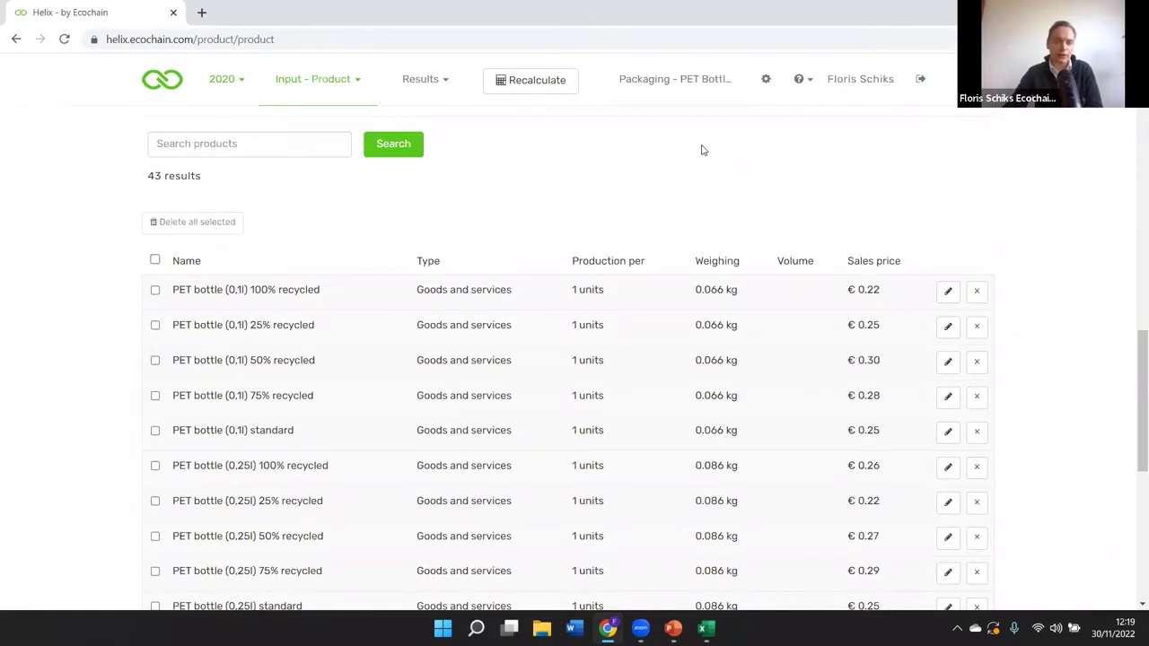
pyautogui.scroll(-2, 629, 135)
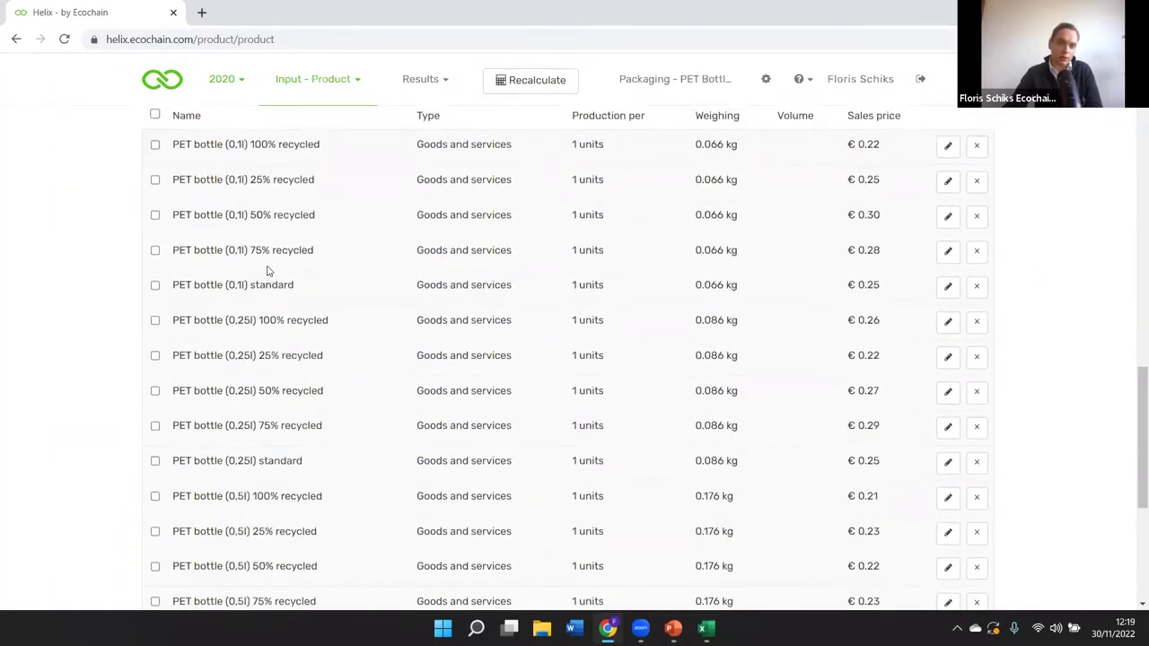
pyautogui.scroll(1, 233, 279)
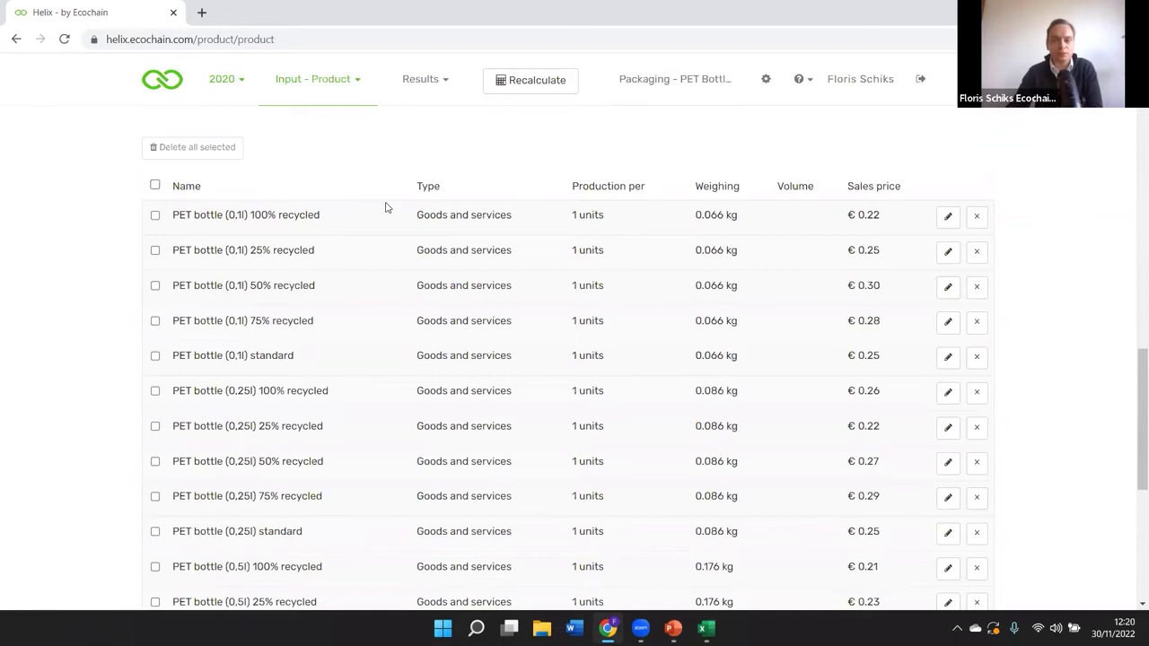
pyautogui.scroll(-3, 388, 202)
pyautogui.scroll(15, 388, 199)
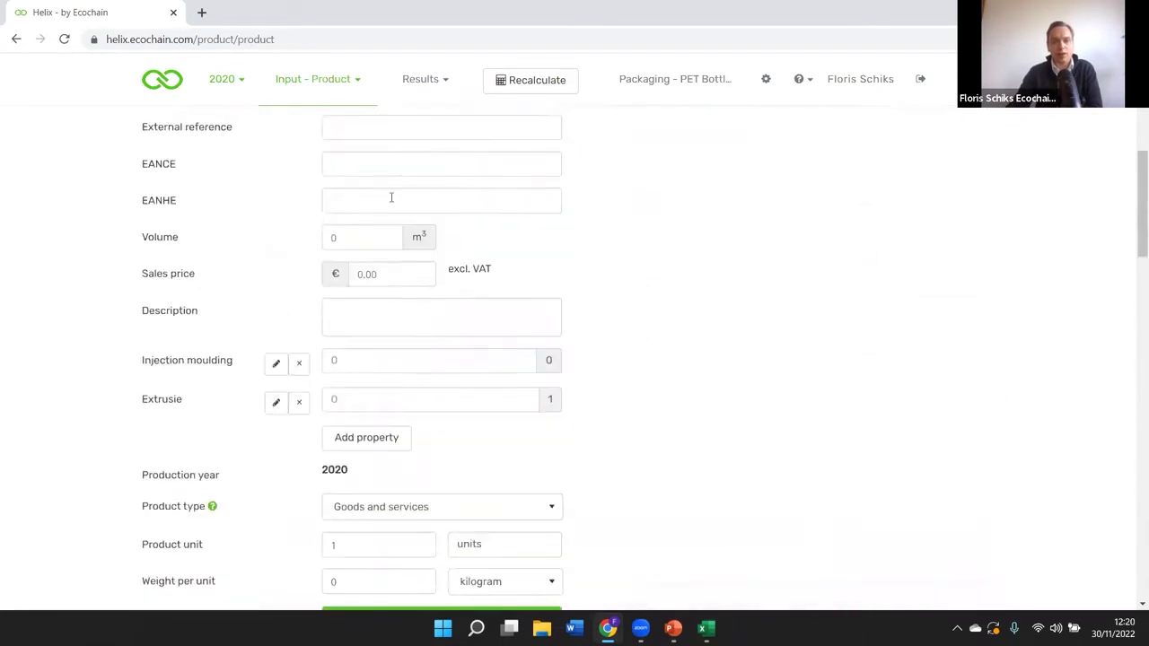
# Open the Production page and review the amounts of each PET bottle produced in 2020.
pyautogui.click(366, 134)
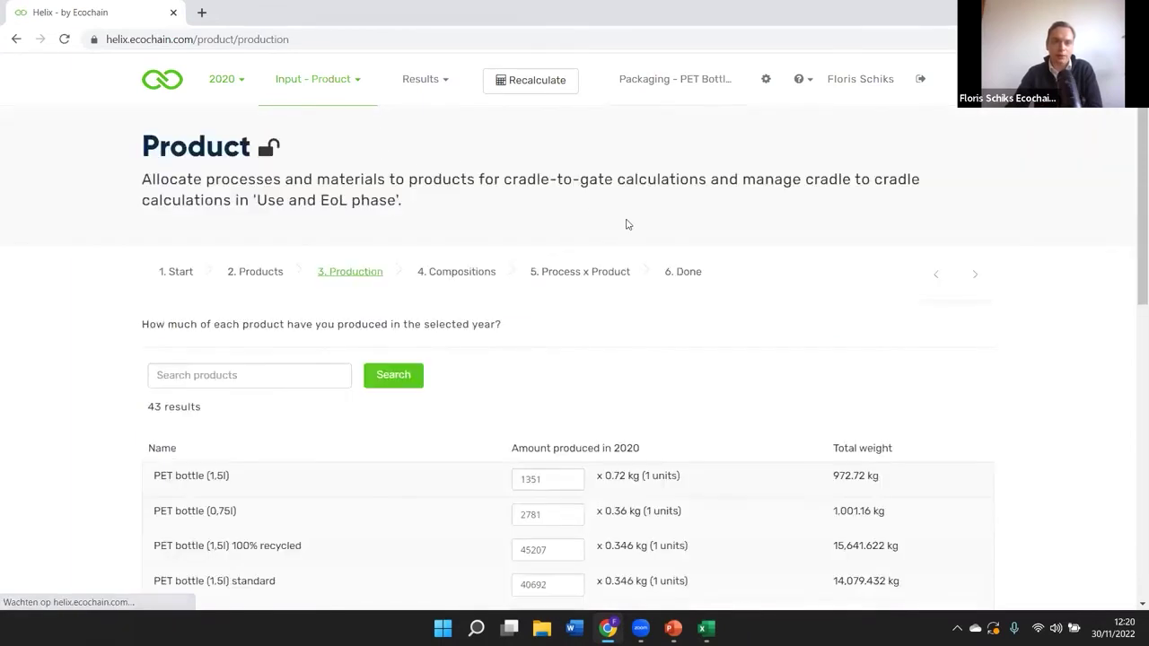
pyautogui.scroll(-3, 627, 225)
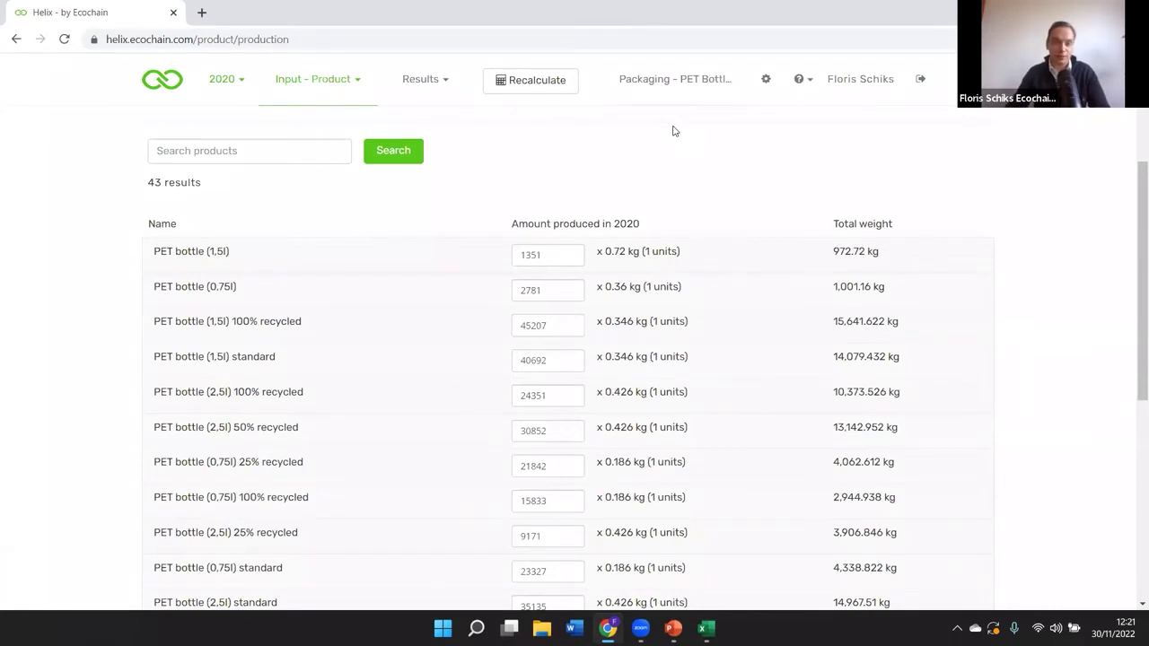
pyautogui.scroll(-1, 597, 183)
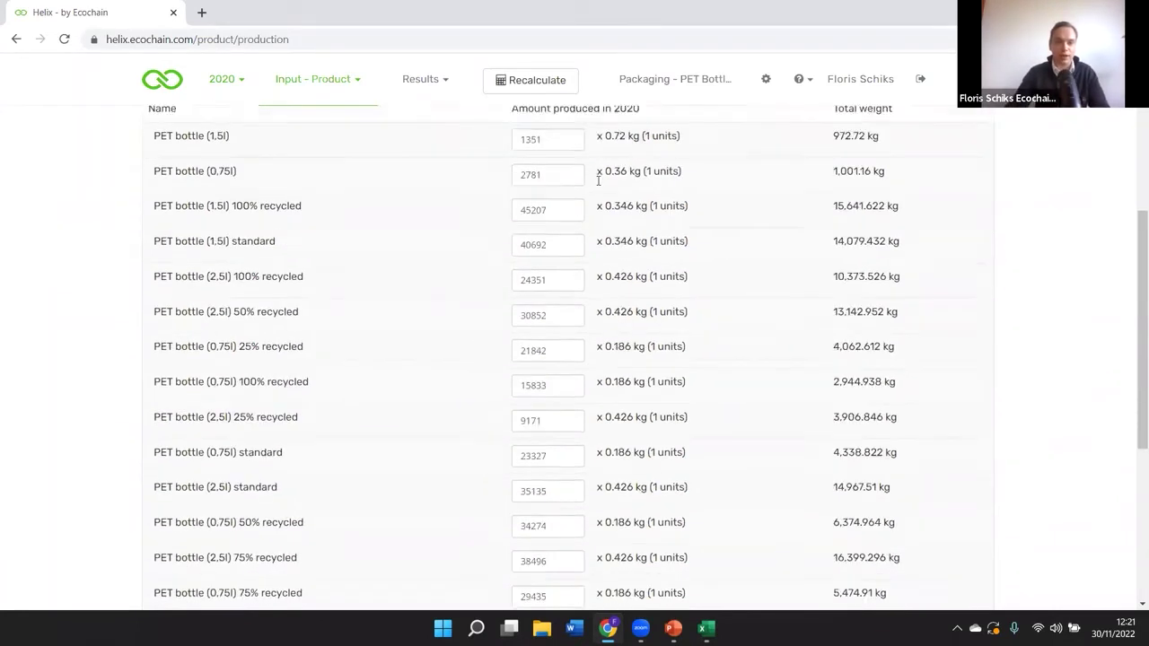
pyautogui.scroll(3, 556, 234)
# Open the Compositions page of the Product input and review the materials and amounts that make up each PET bottle.
pyautogui.click(485, 278)
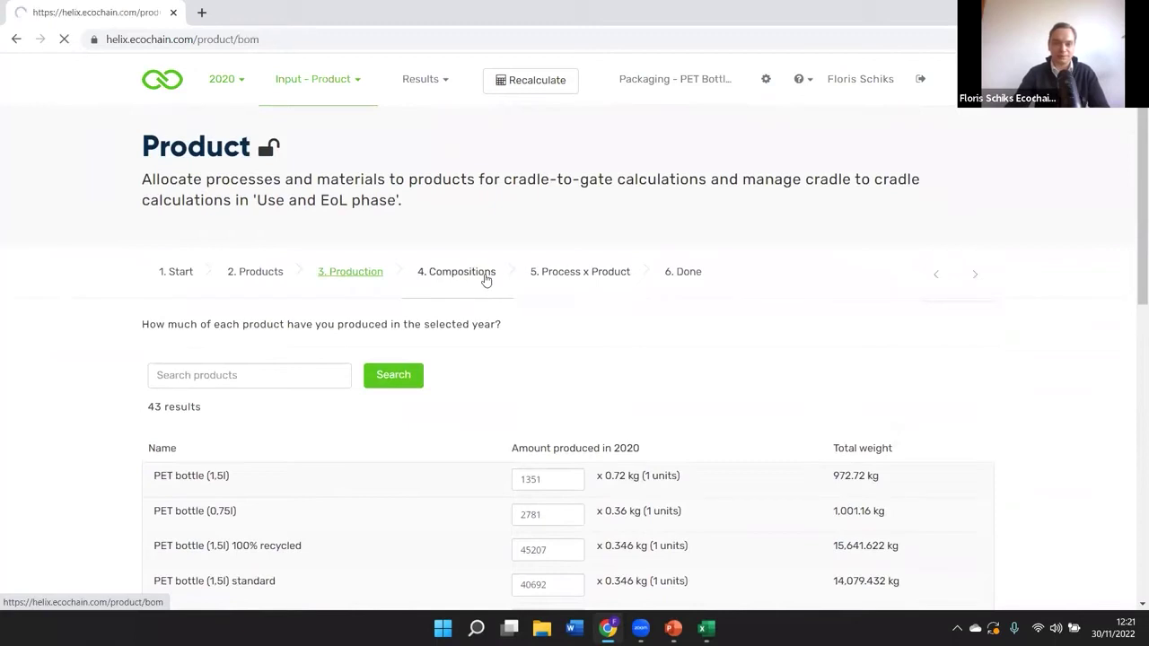
pyautogui.scroll(-2, 592, 197)
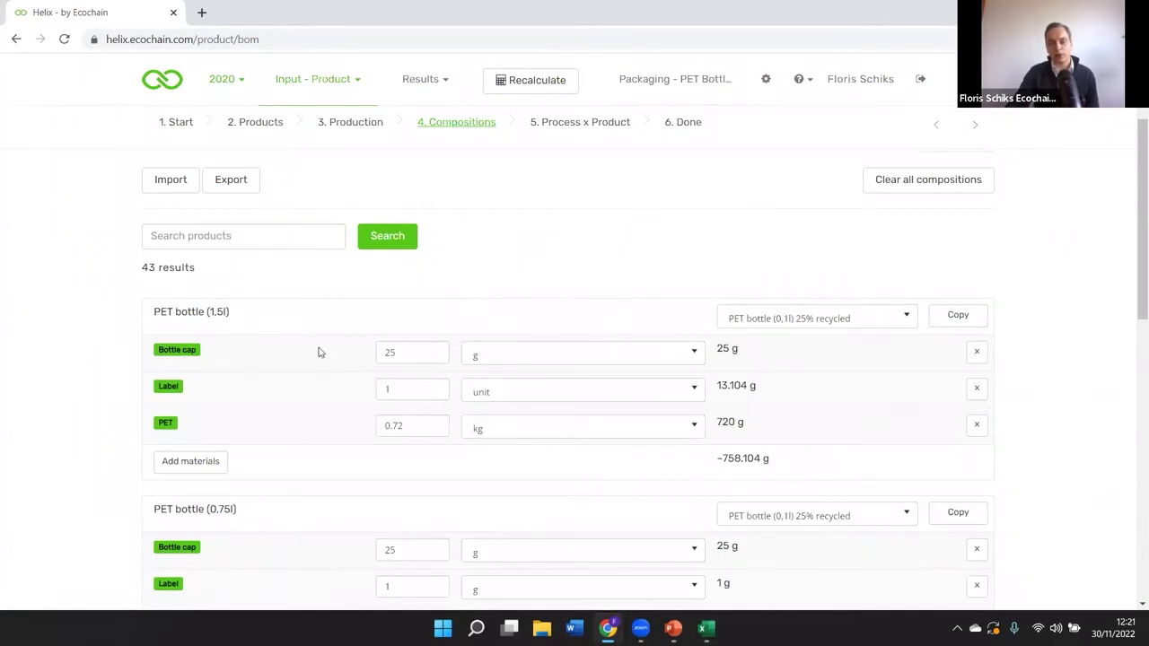
pyautogui.scroll(2, 375, 365)
pyautogui.scroll(-3, 328, 295)
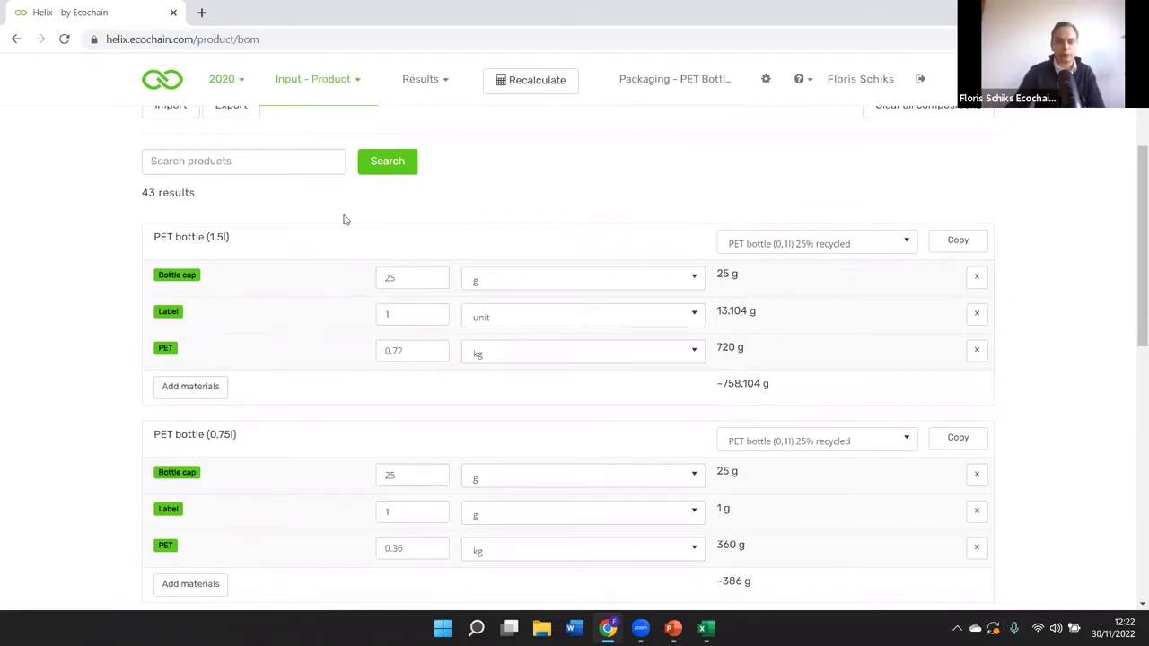
pyautogui.scroll(3, 406, 228)
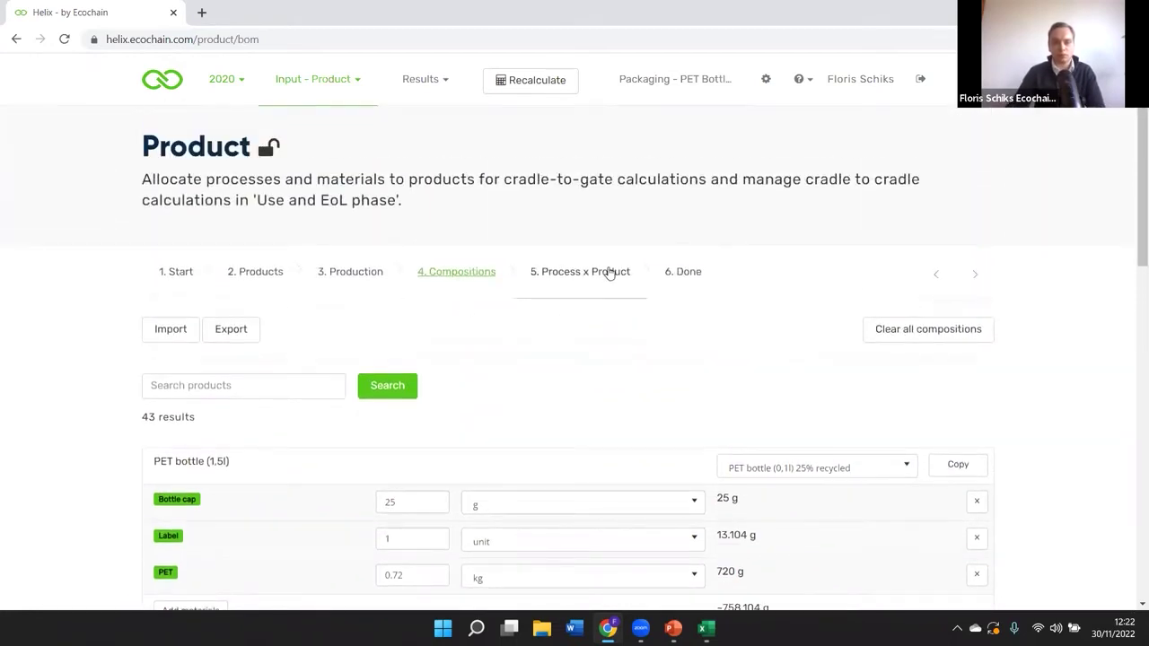
# Open Process x Product and review how the processes are allocated to the first and second sets of PET bottles.
pyautogui.click(610, 273)
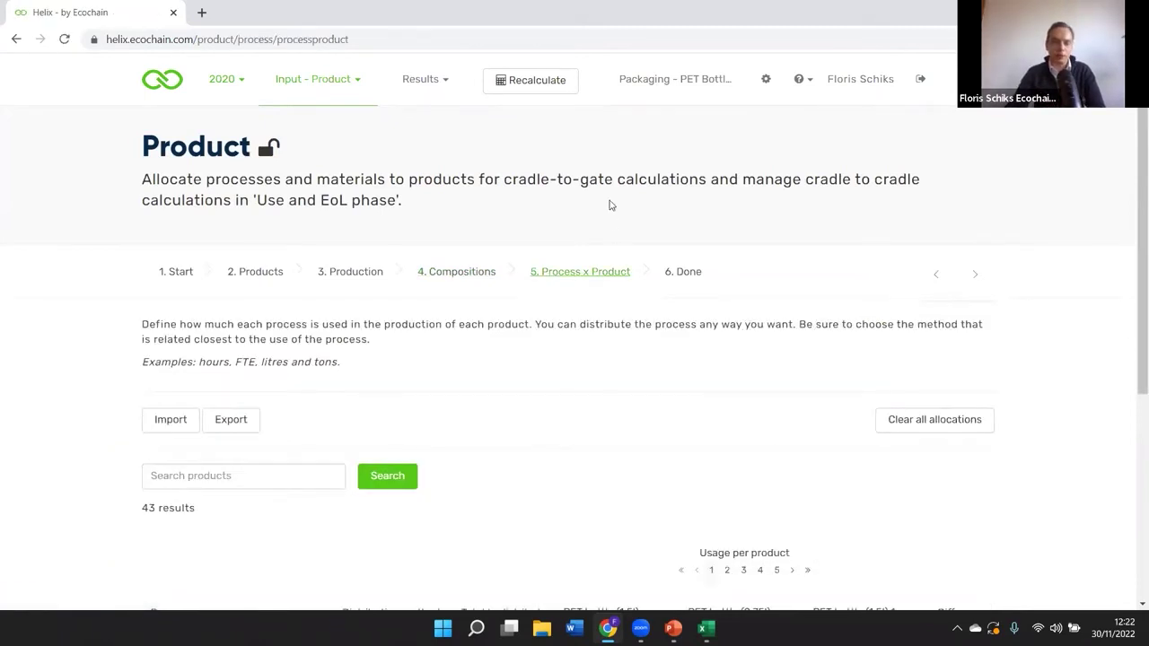
pyautogui.scroll(-3, 607, 204)
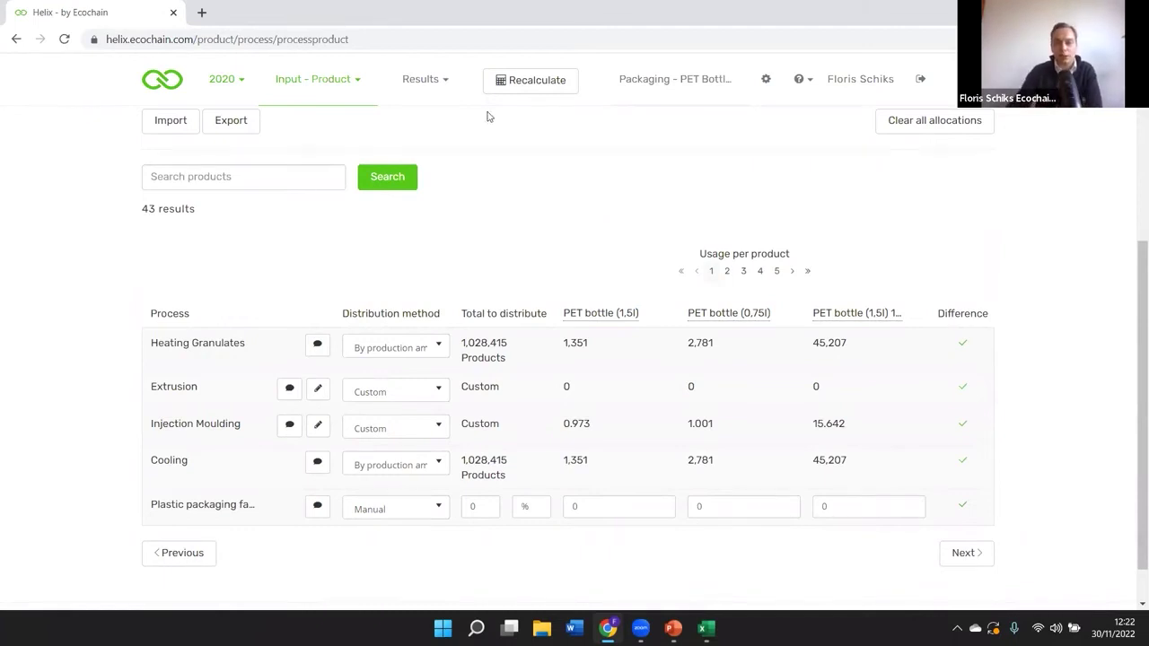
pyautogui.click(727, 272)
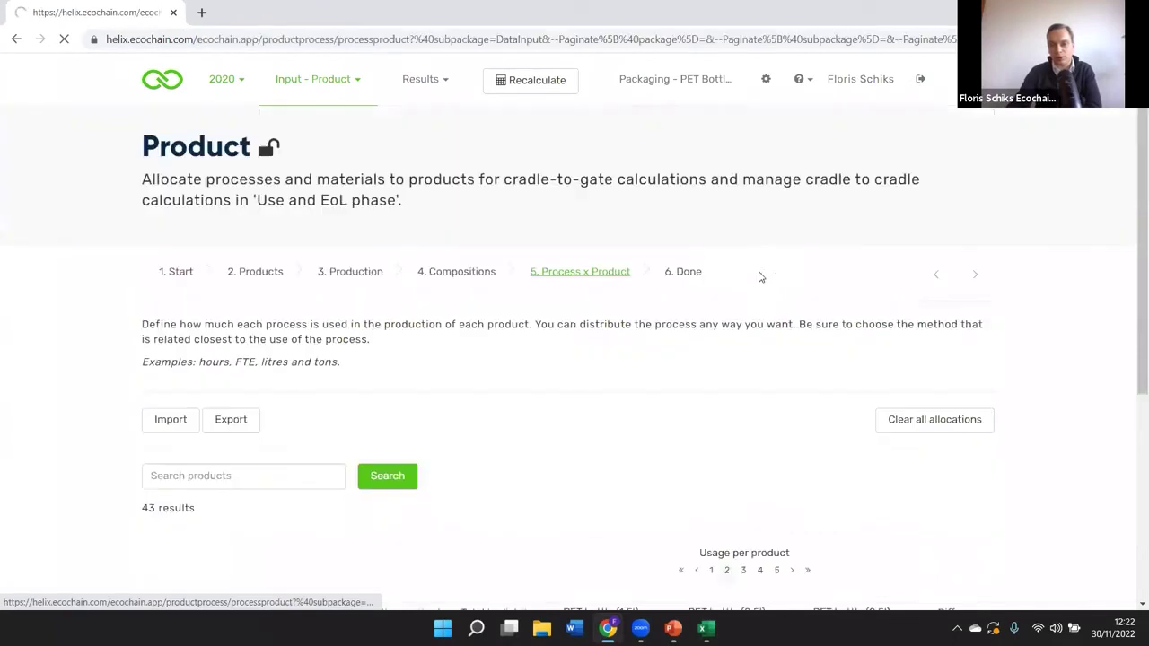
pyautogui.scroll(-2, 718, 282)
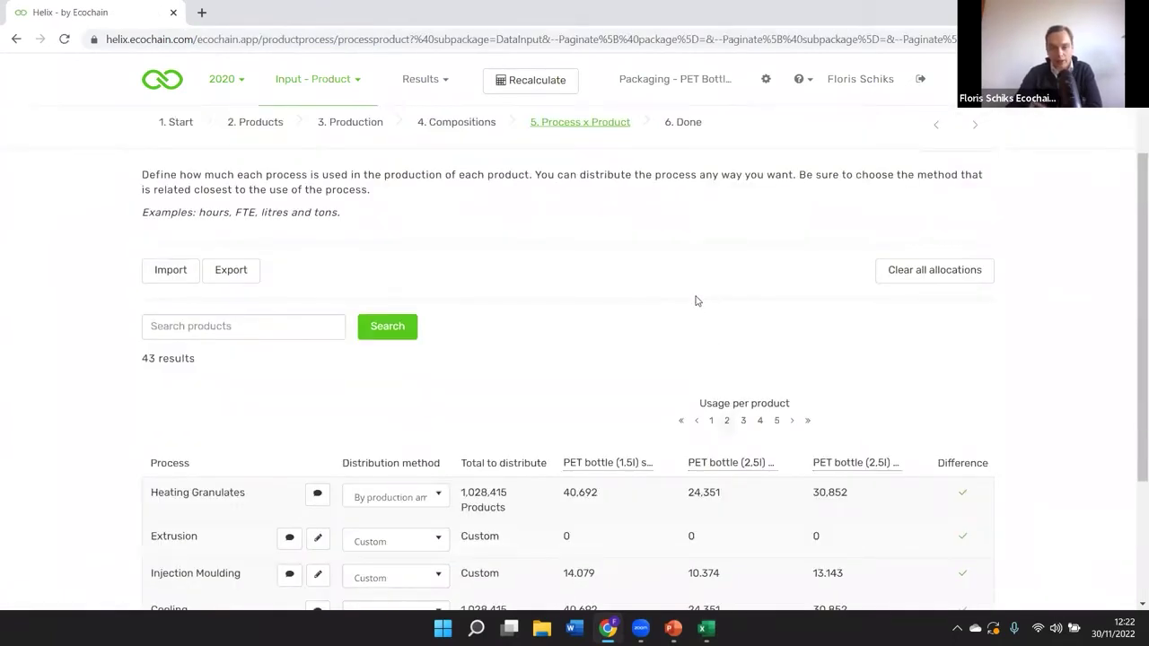
pyautogui.scroll(-2, 696, 300)
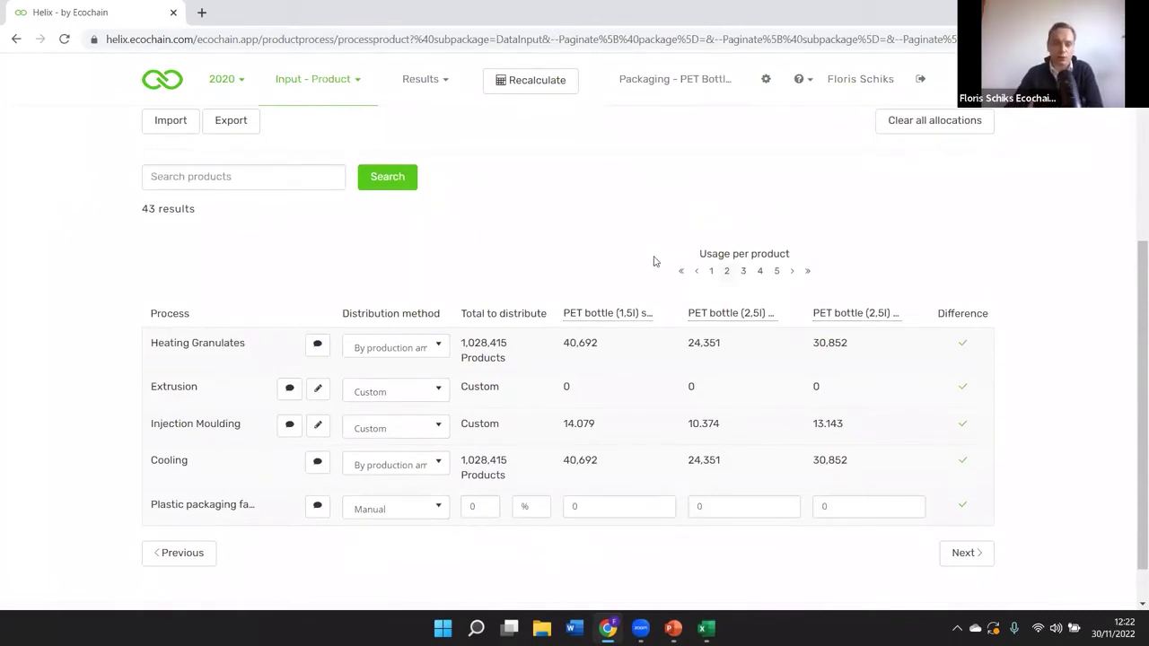
# Check the distribution method options for Heating Granulates, and leave the method as it is.
pyautogui.click(437, 350)
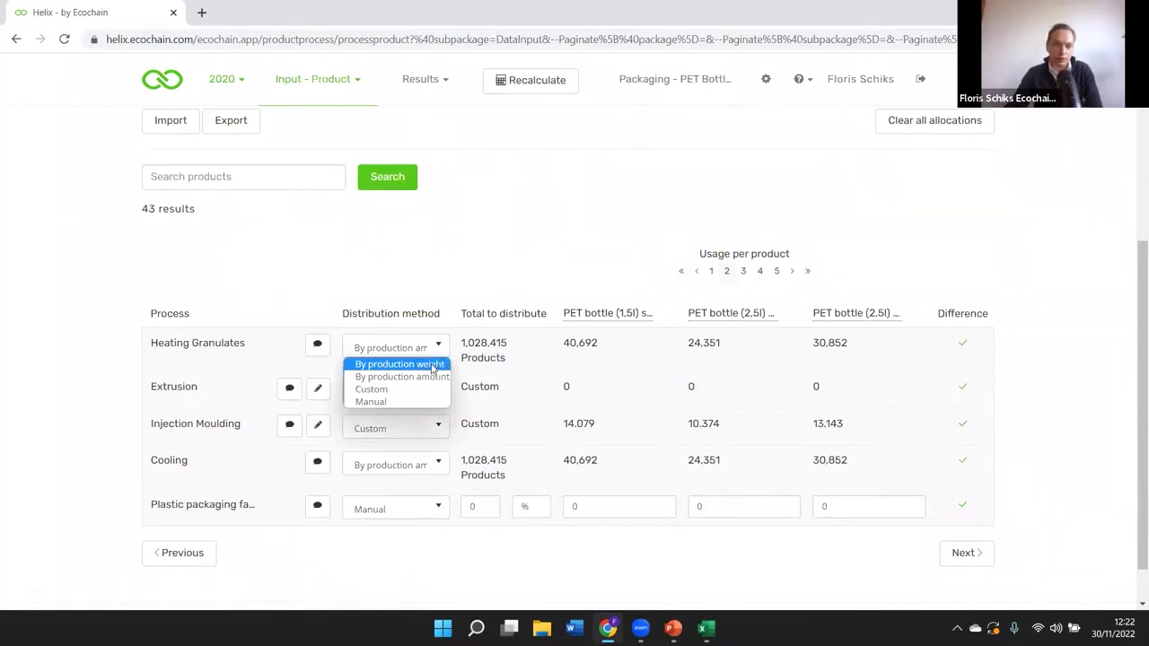
pyautogui.click(549, 221)
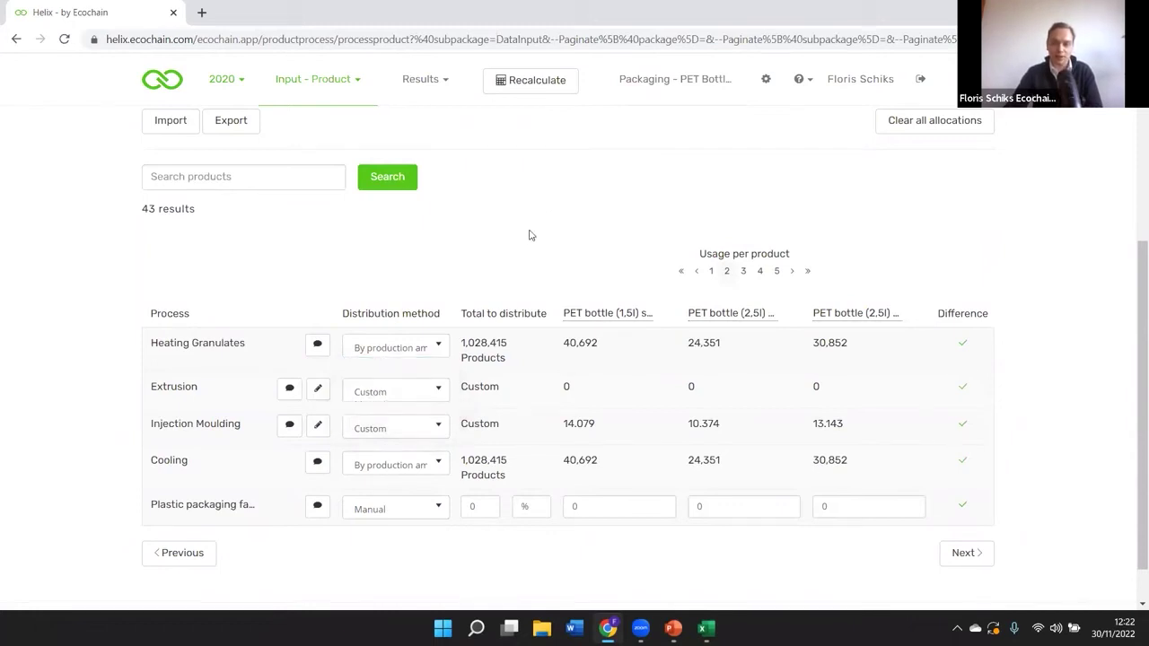
pyautogui.scroll(-1, 526, 235)
pyautogui.scroll(4, 525, 235)
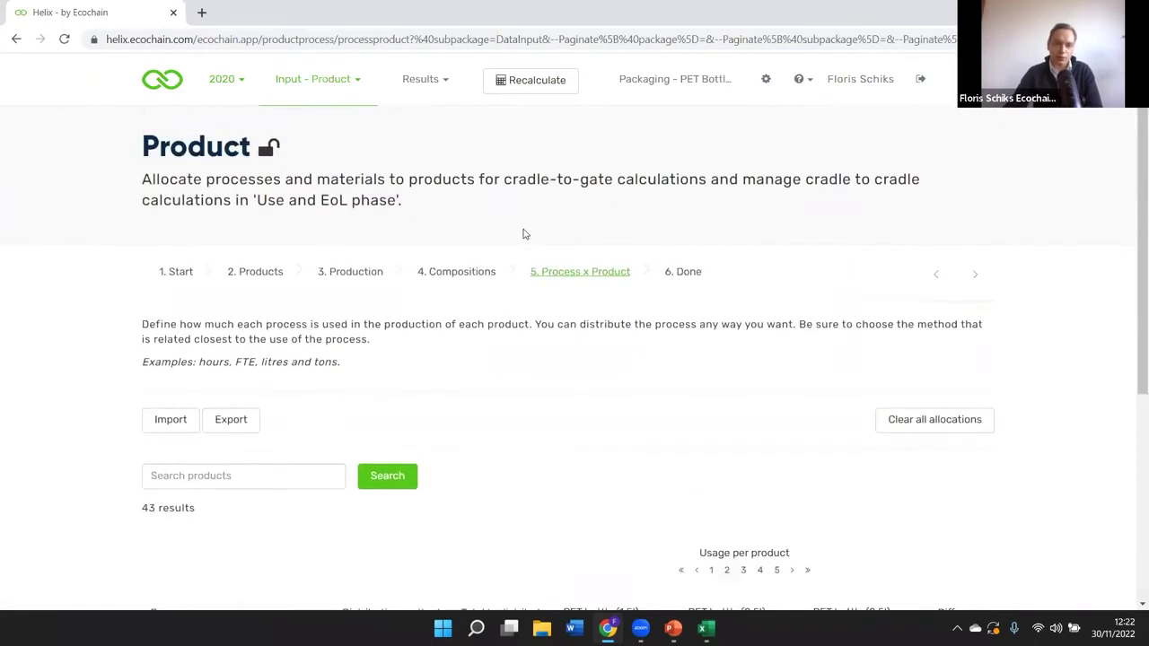
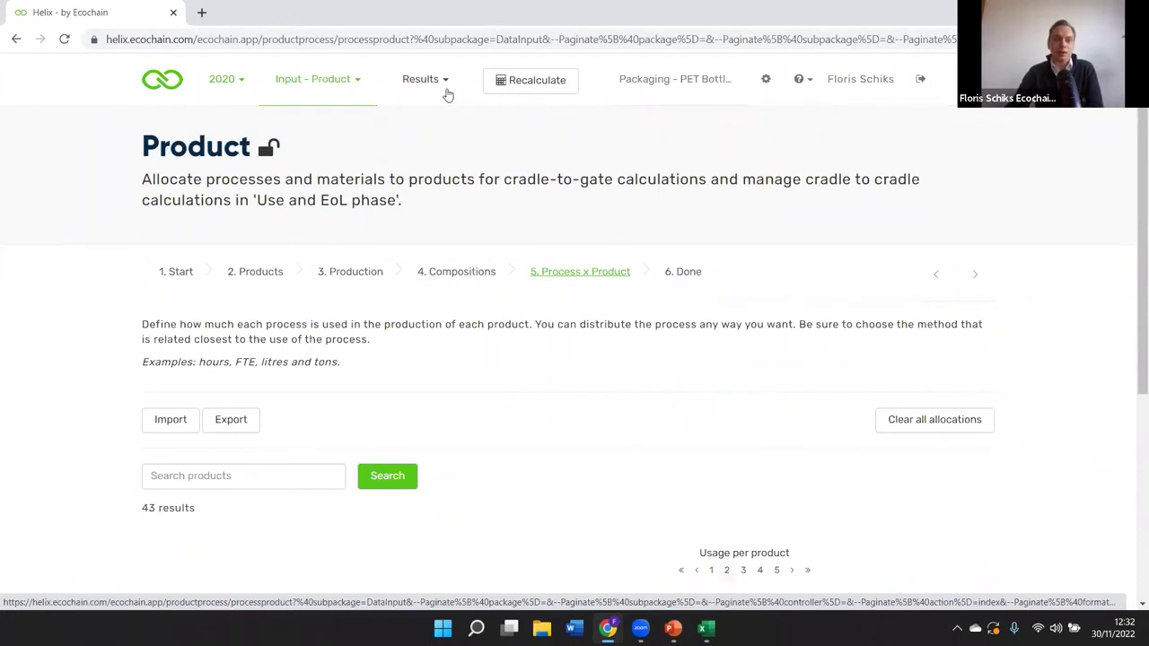
# Open the Product statistics in the results and sort the global warming potential chart by value.
pyautogui.click(444, 88)
pyautogui.moveTo(476, 148)
pyautogui.click(592, 256)
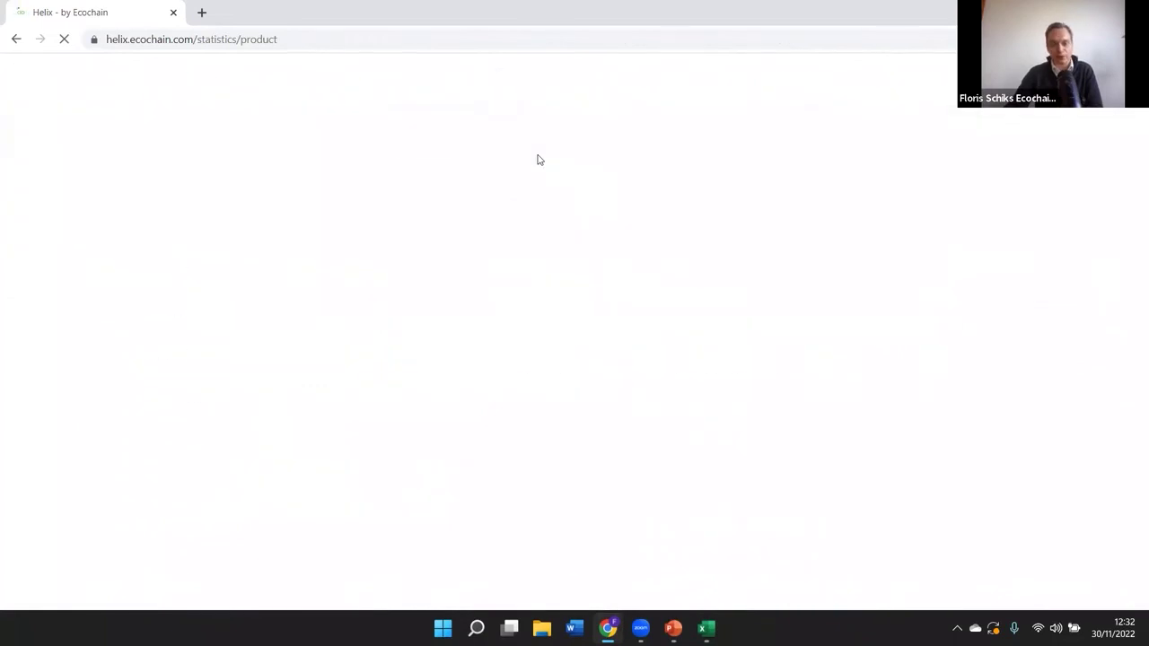
pyautogui.scroll(-3, 589, 188)
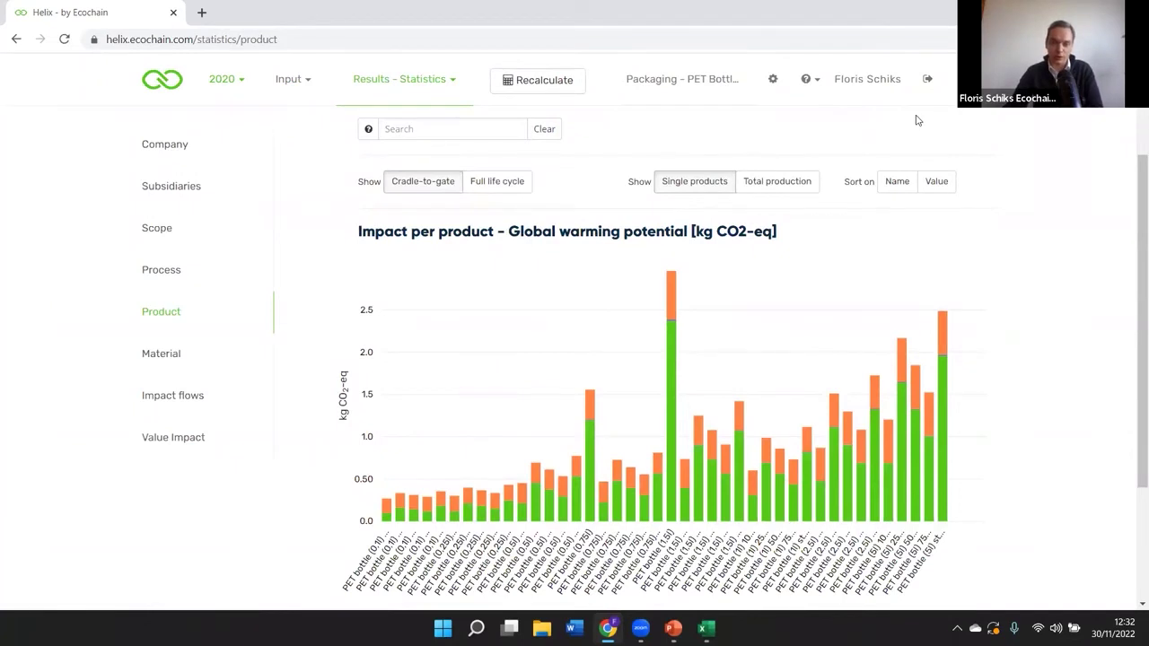
pyautogui.click(936, 184)
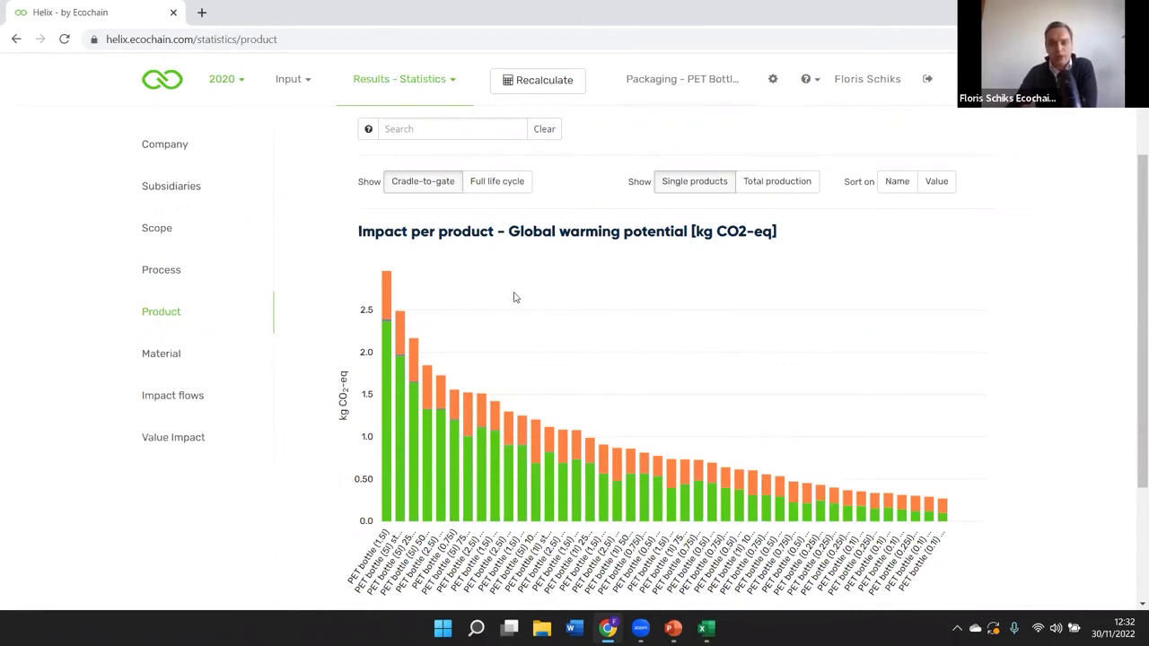
# Open the impact breakdowns of PET bottle (1,5l) standard and PET bottle (2,5l) 50% recycled from the chart.
pyautogui.scroll(1, 530, 274)
pyautogui.scroll(-2, 529, 274)
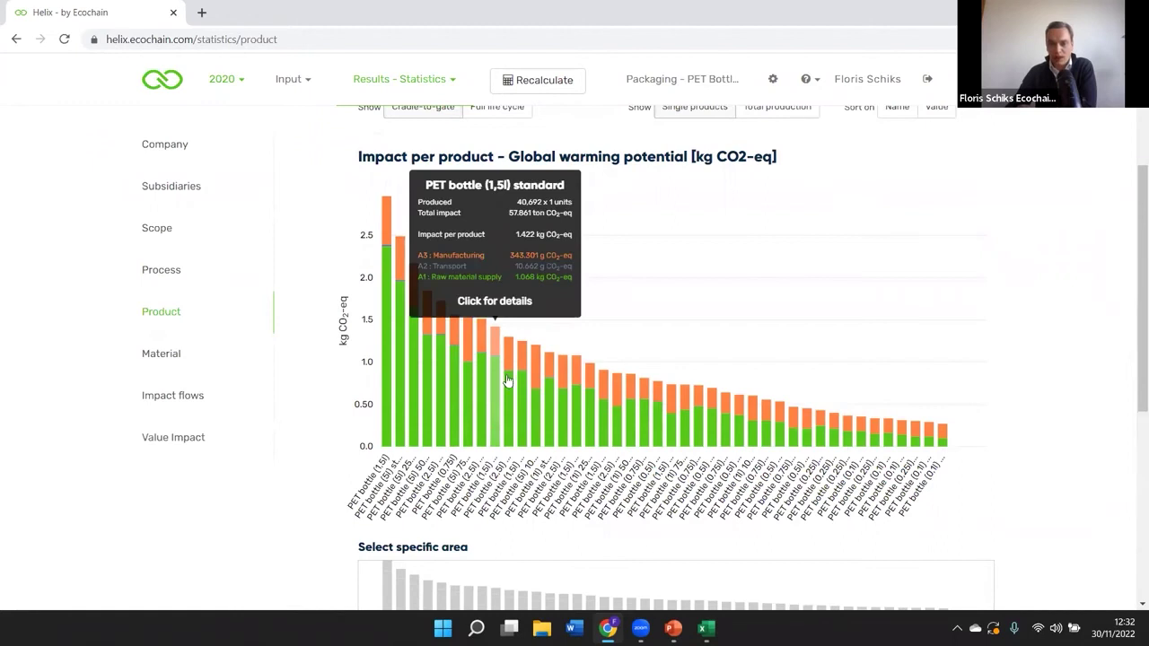
pyautogui.scroll(2, 554, 277)
pyautogui.scroll(-7, 554, 278)
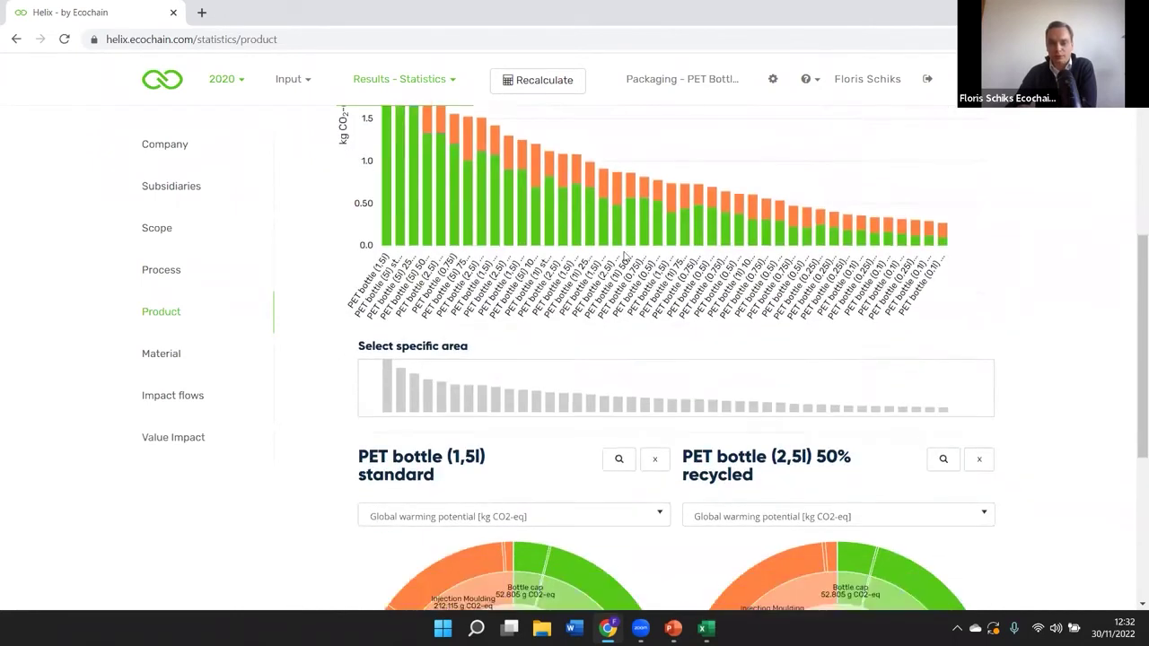
# Drill into the Materials impact of PET bottle (1,5l) standard, inspect its components, and return to the full breakdown.
pyautogui.click(512, 440)
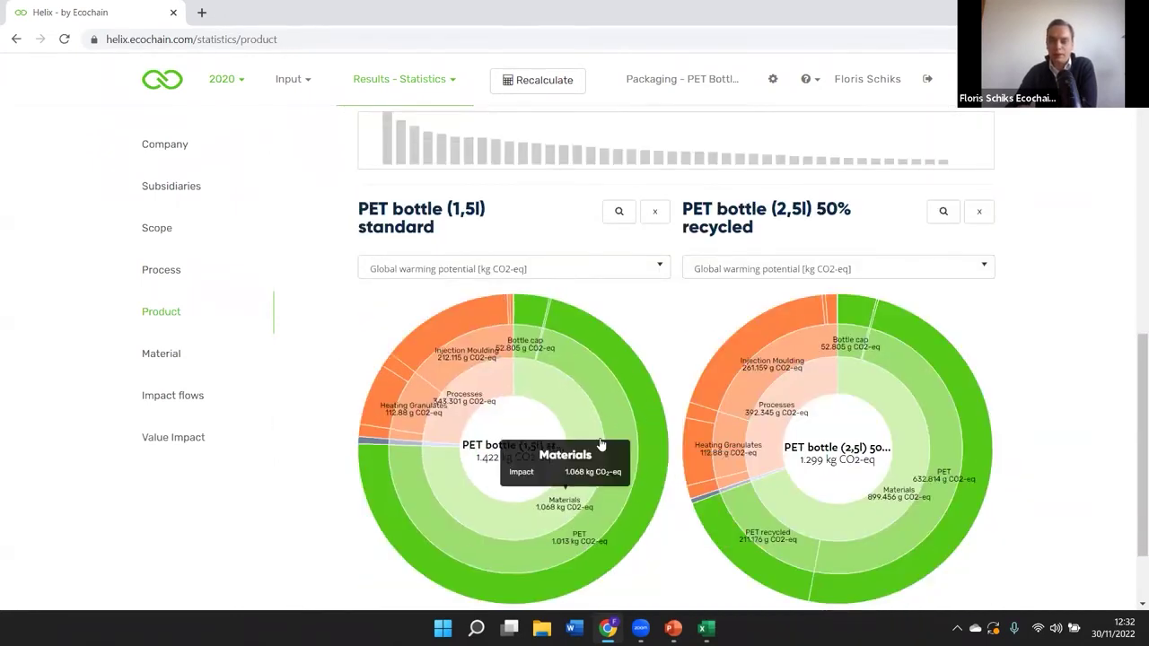
pyautogui.moveTo(519, 372)
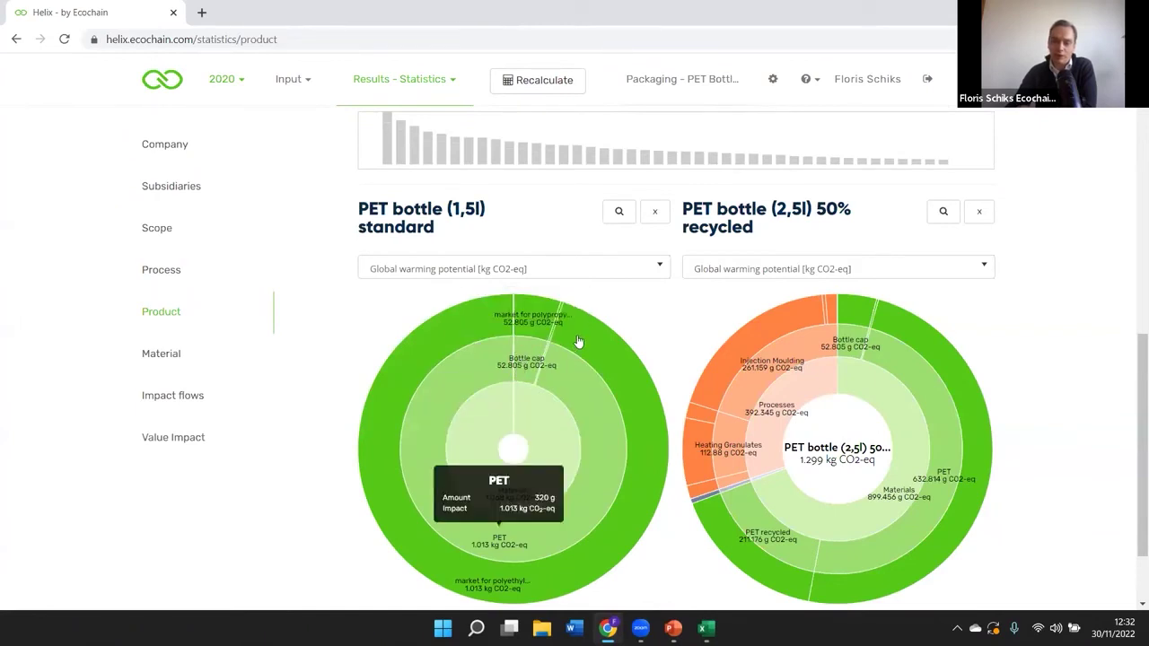
pyautogui.moveTo(557, 321)
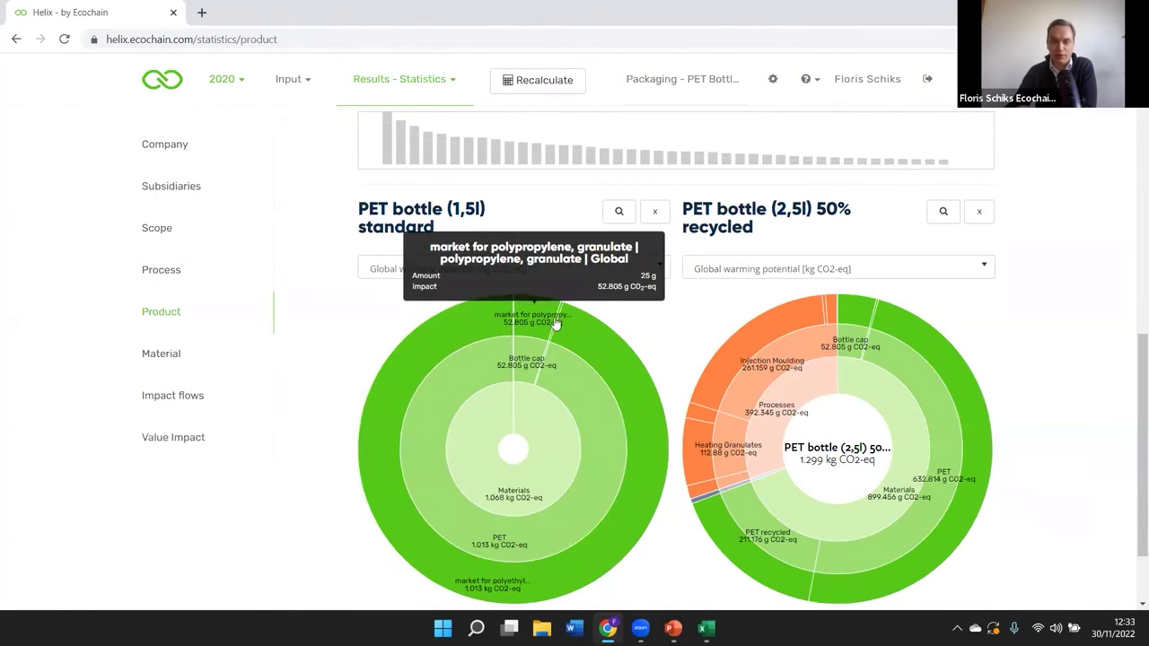
pyautogui.click(510, 460)
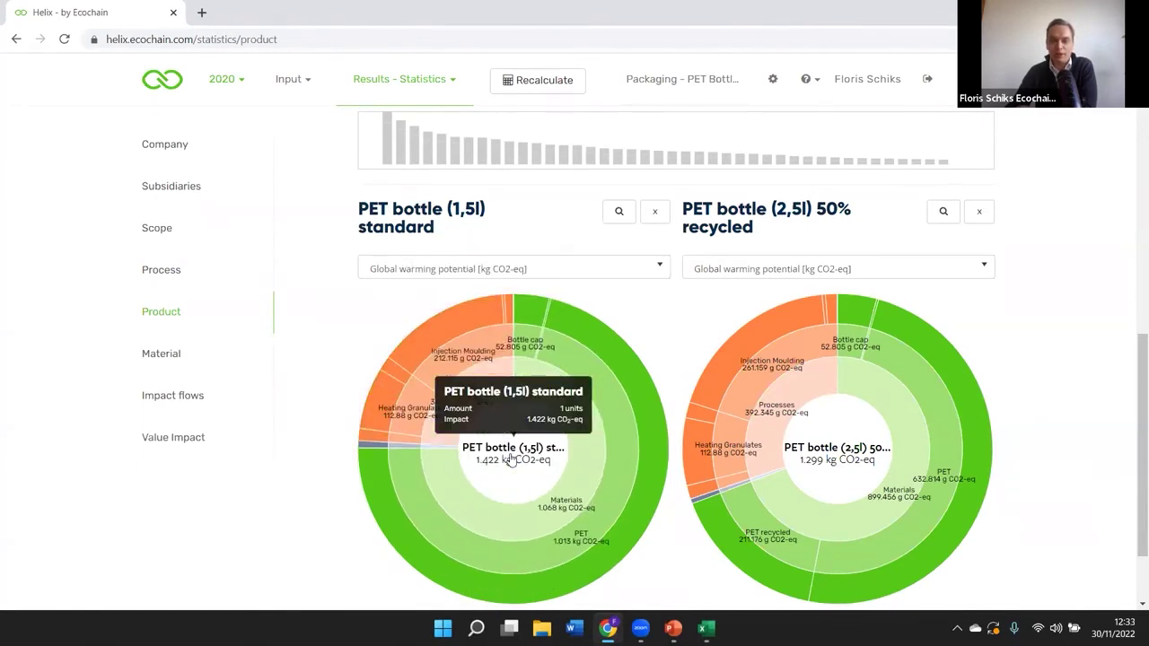
# Examine the Processes and Transport impacts of PET bottle (1,5l) standard in detail, returning to the full breakdown after each.
pyautogui.click(467, 386)
pyautogui.moveTo(508, 441)
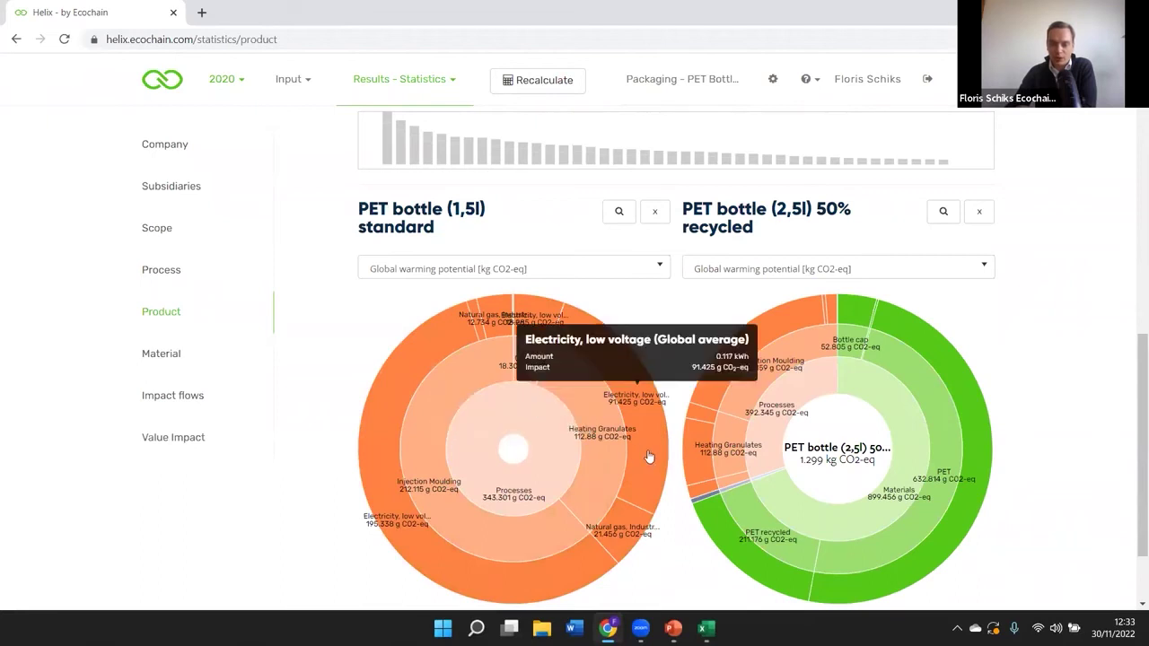
pyautogui.moveTo(588, 436)
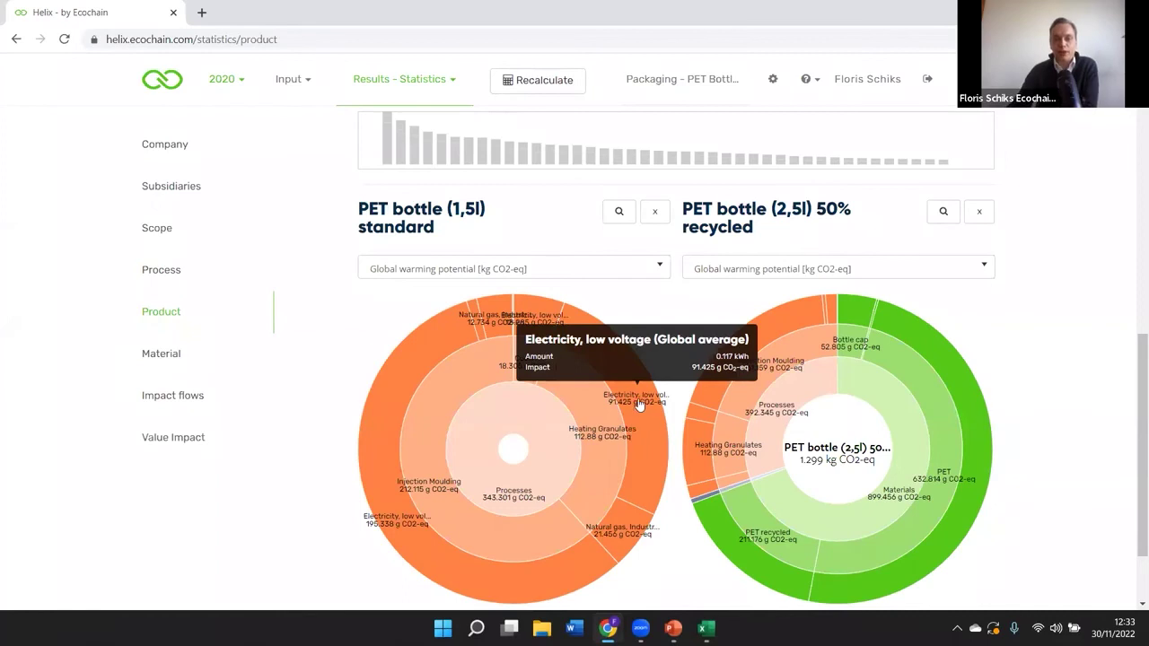
pyautogui.click(511, 450)
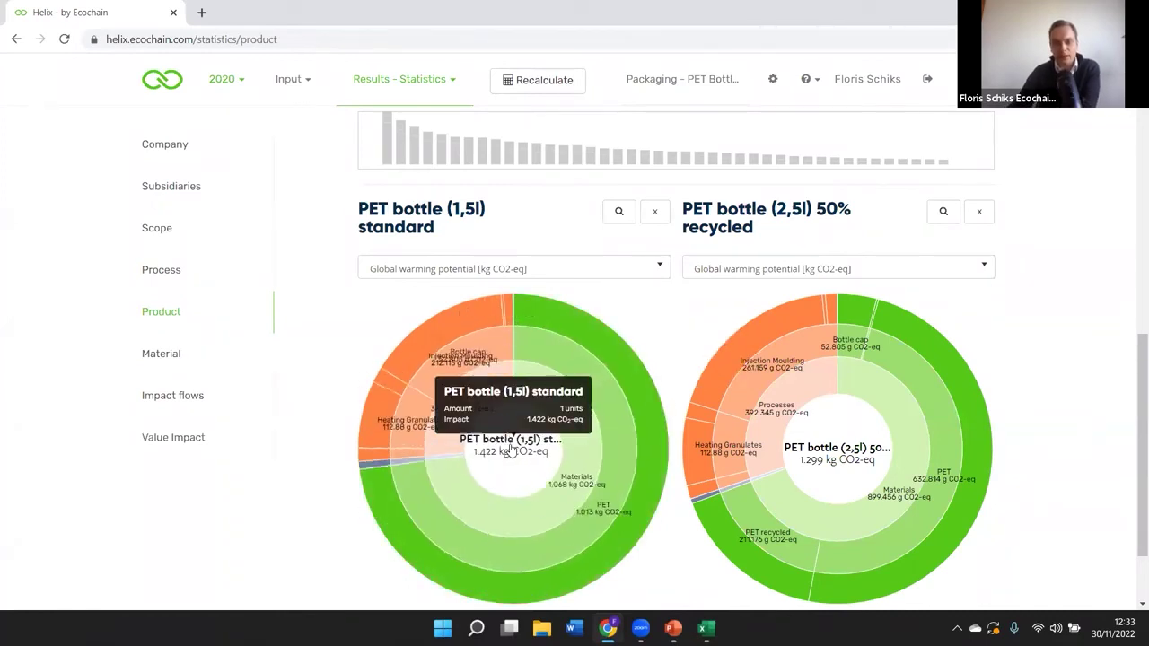
pyautogui.click(435, 451)
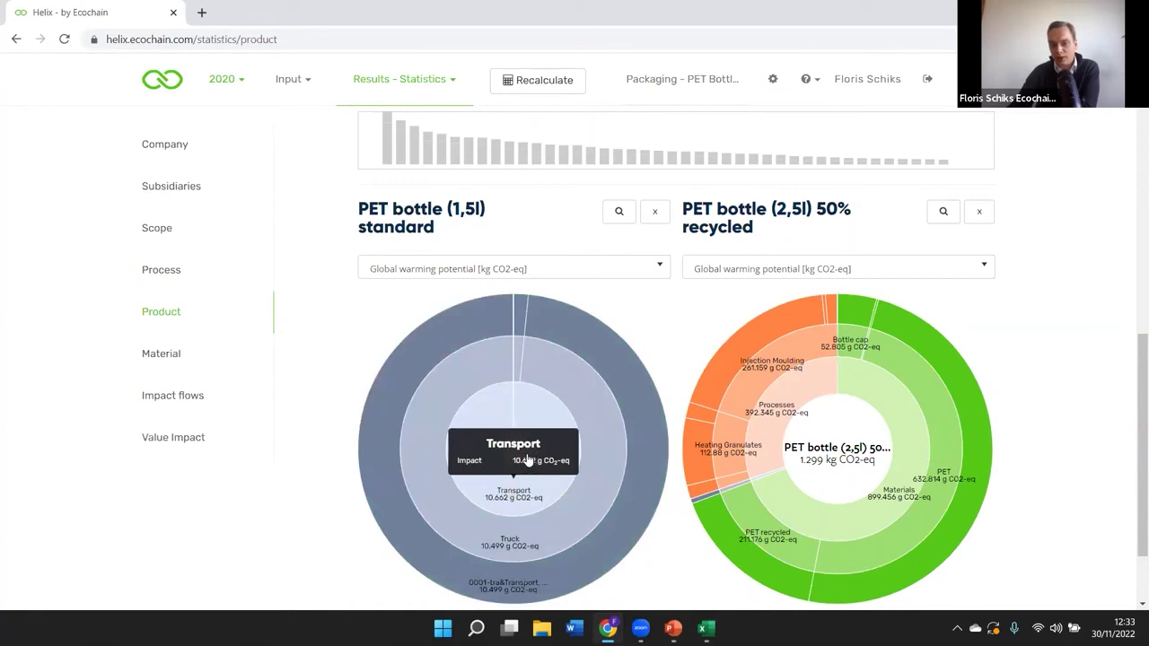
pyautogui.click(522, 455)
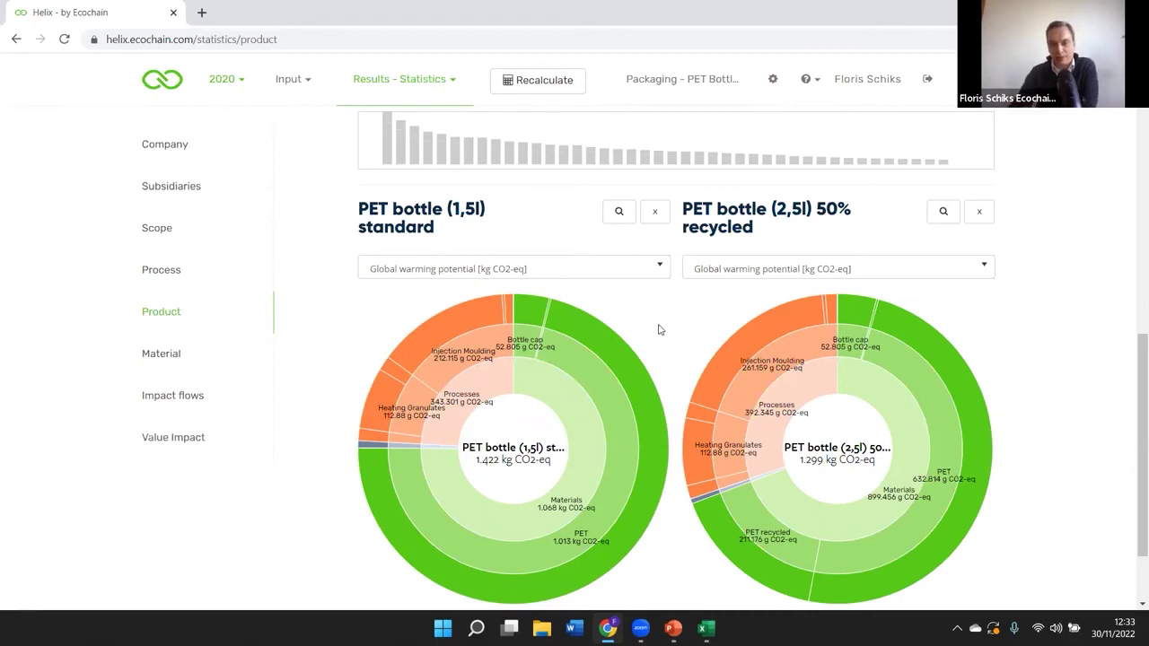
# Show the impact per product for total production, sort it by value, and inspect the highest-impact bottles.
pyautogui.scroll(5, 658, 329)
pyautogui.scroll(-1, 708, 344)
pyautogui.scroll(2, 714, 342)
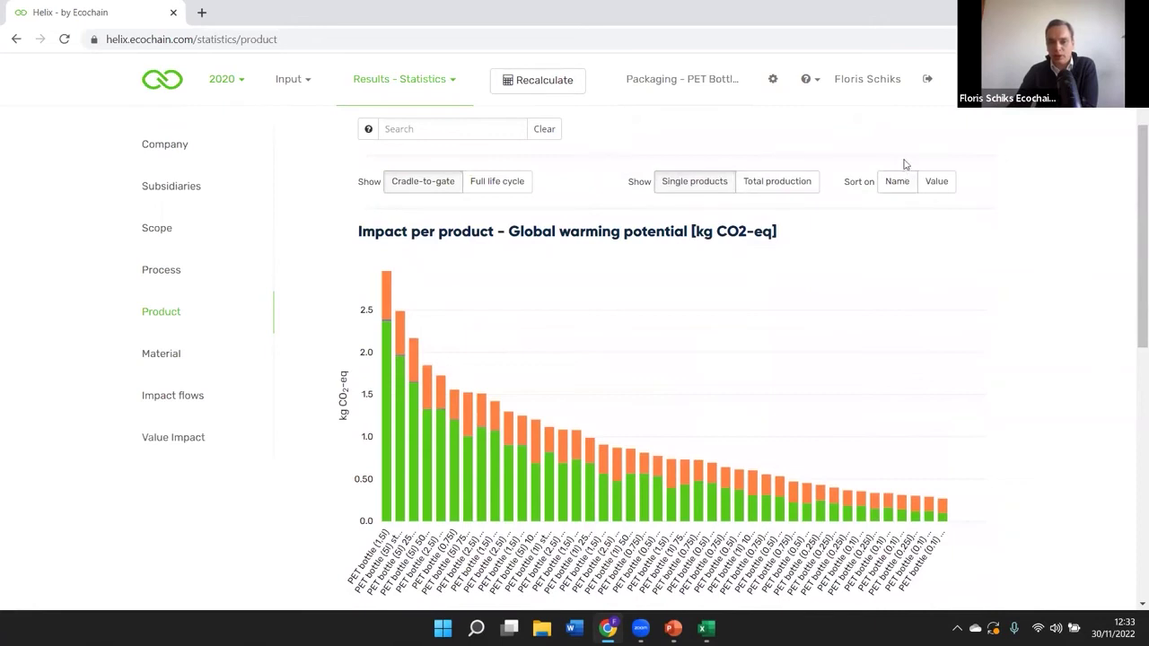
pyautogui.click(771, 180)
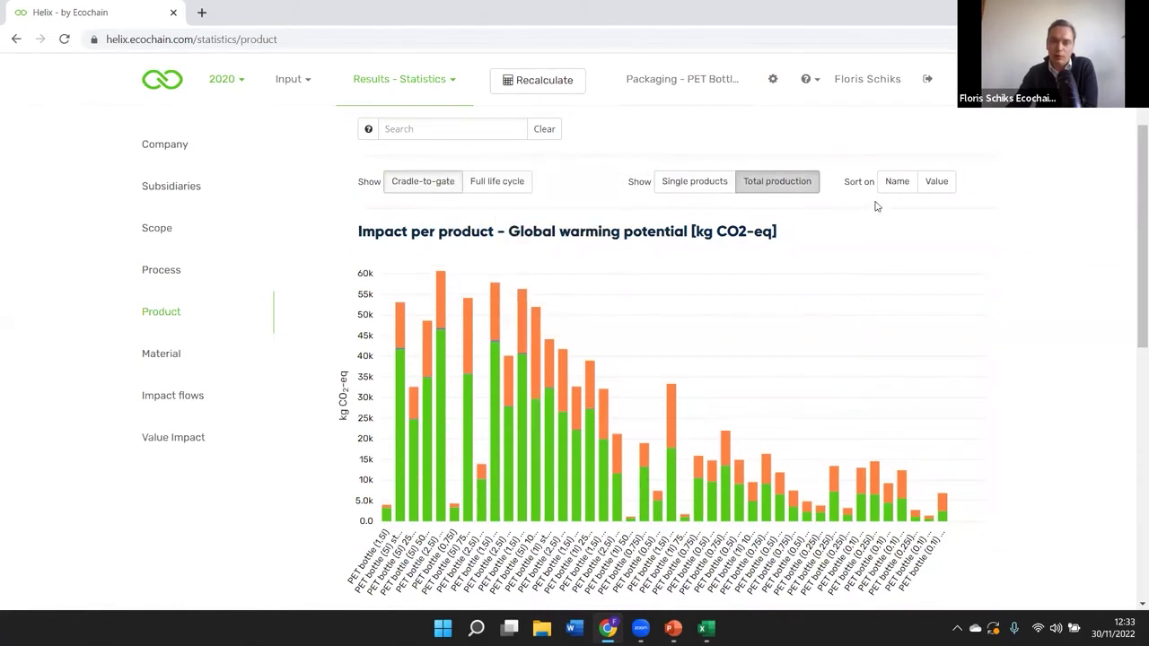
pyautogui.click(933, 183)
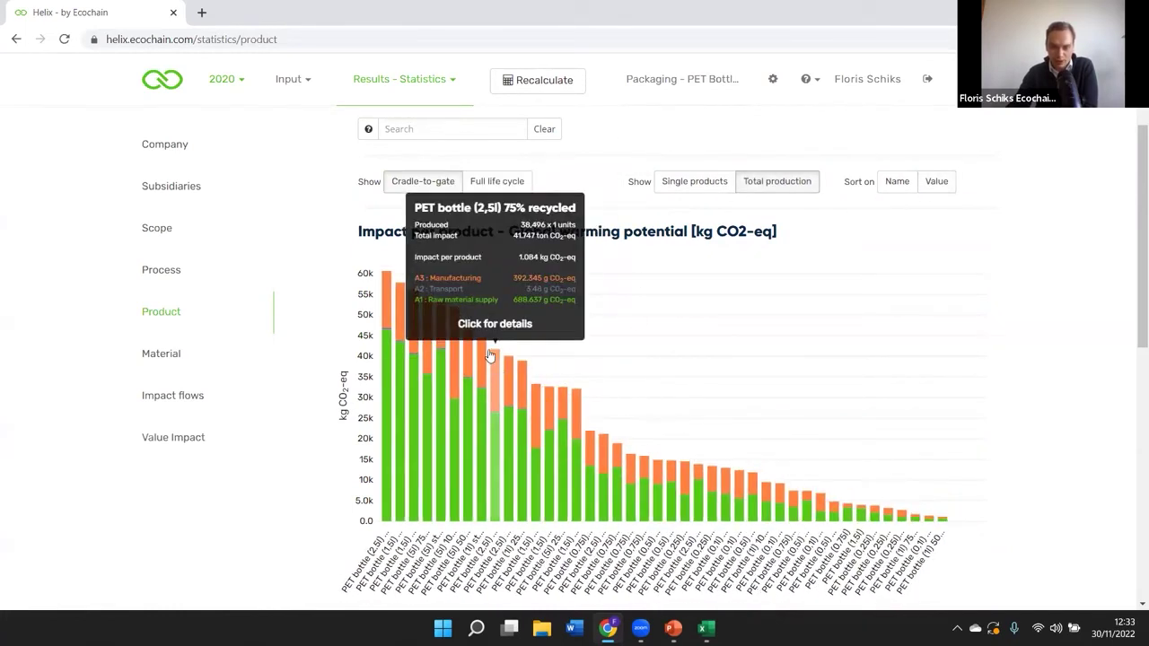
pyautogui.moveTo(439, 355)
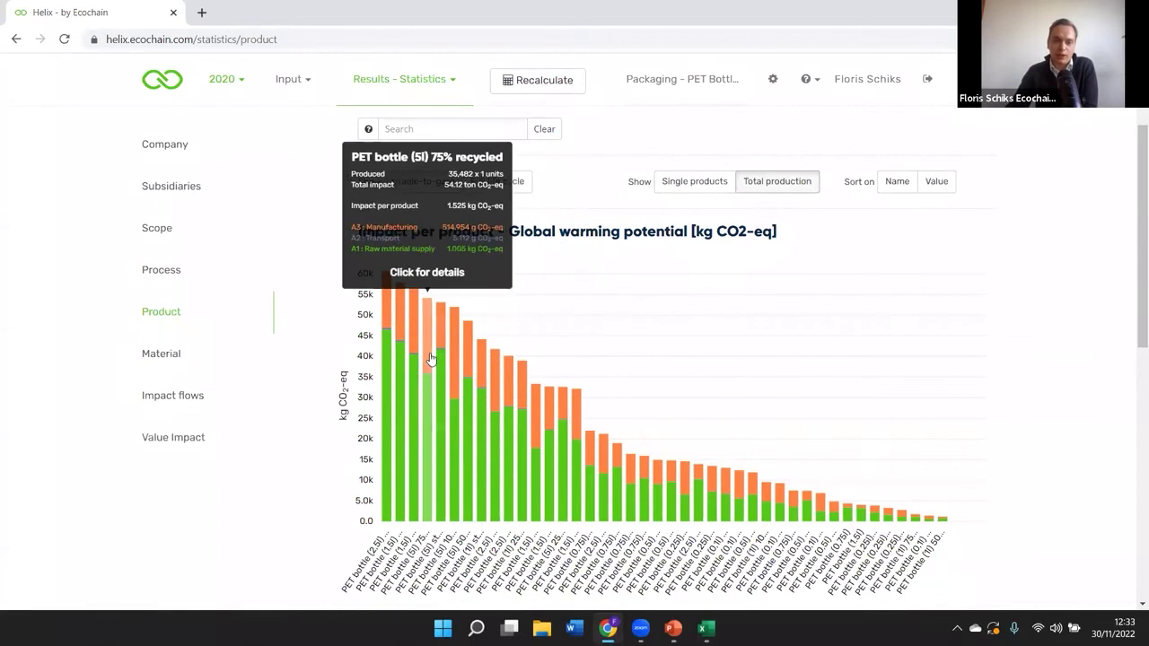
# Review the total production chart and switch it from cradle-to-gate to the full life cycle.
pyautogui.scroll(2, 776, 305)
pyautogui.scroll(-8, 776, 305)
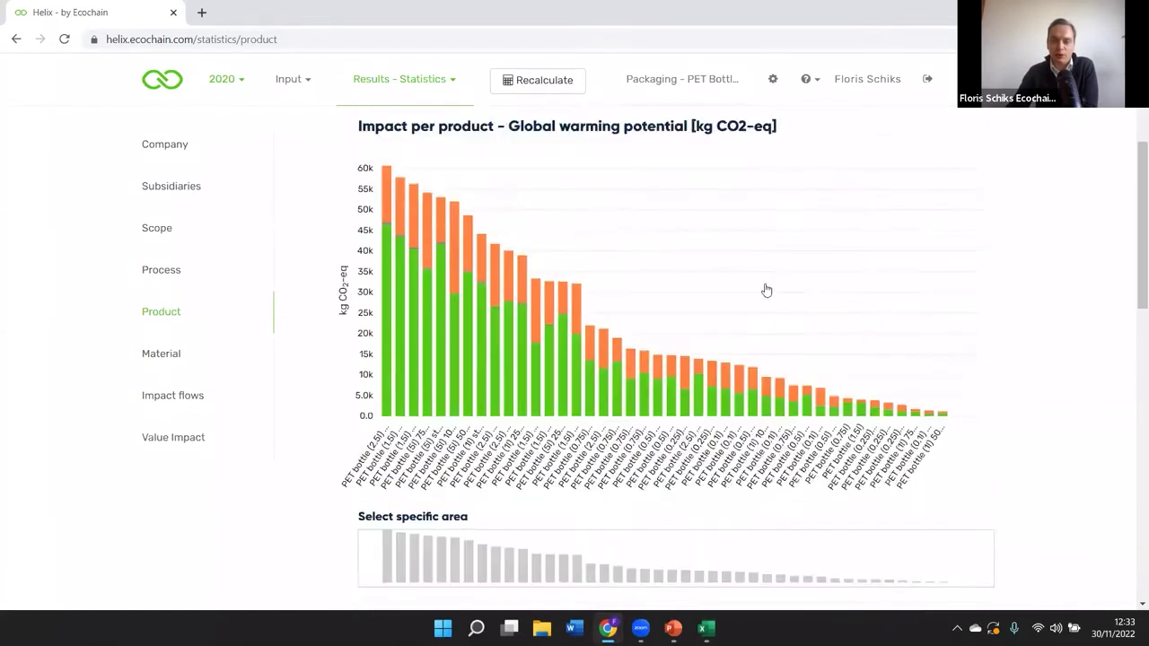
pyautogui.scroll(7, 602, 260)
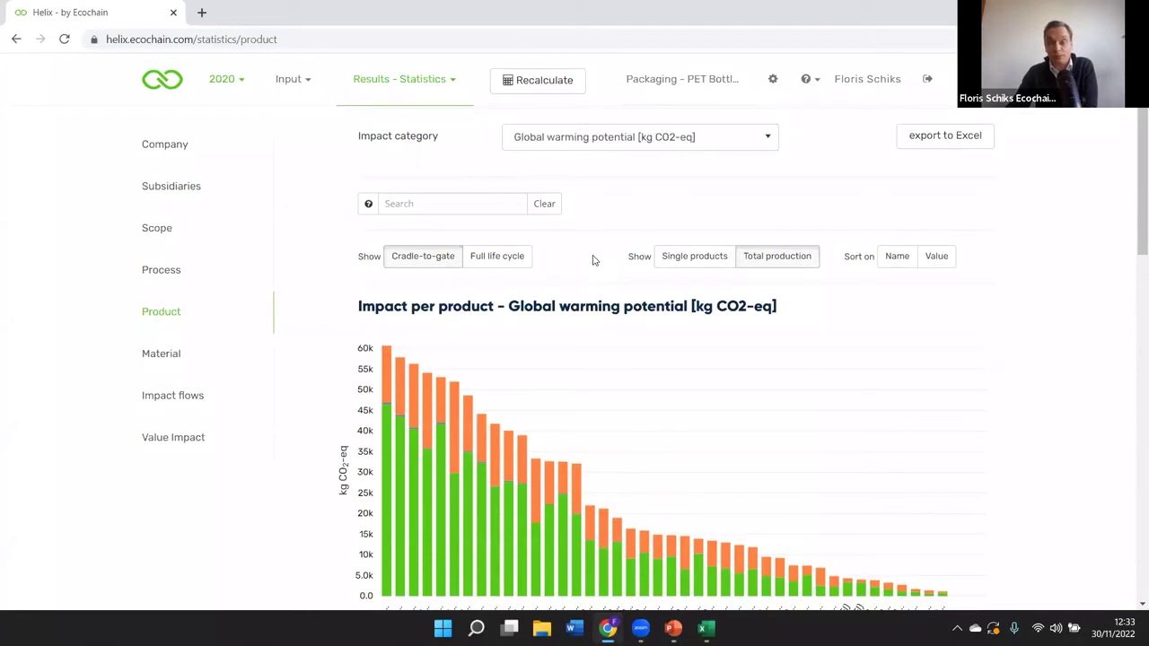
pyautogui.scroll(-1, 583, 260)
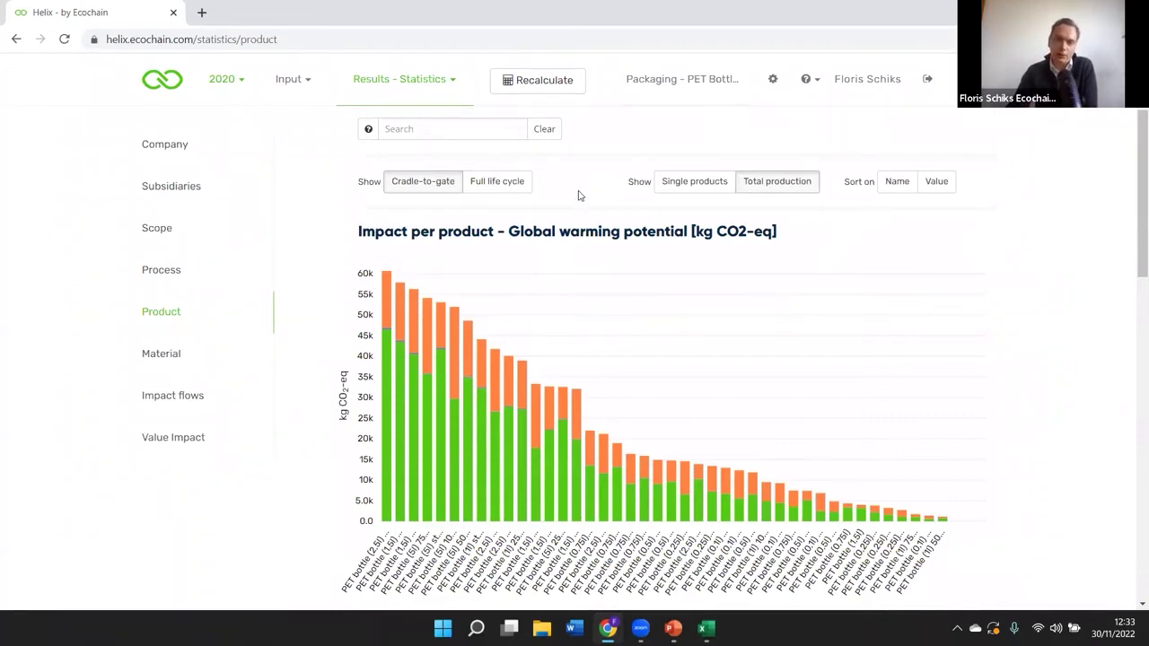
pyautogui.click(508, 185)
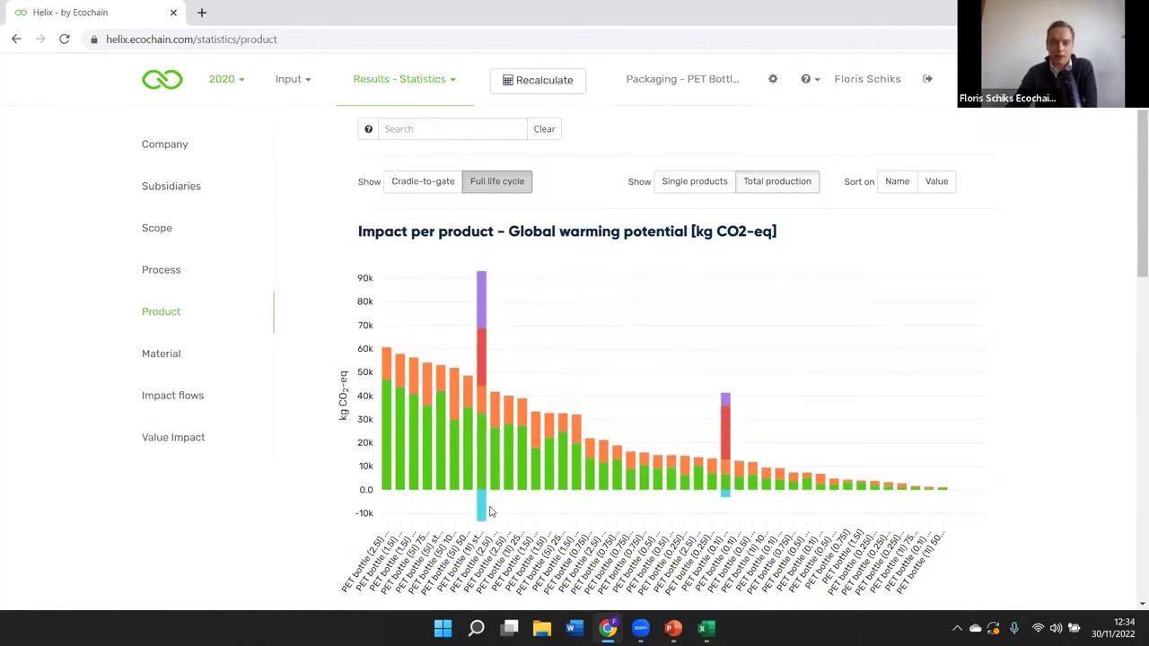
# Switch the product chart to single products and review the element table of PET bottle (1,5l) standard, returning to the statistics.
pyautogui.moveTo(481, 508)
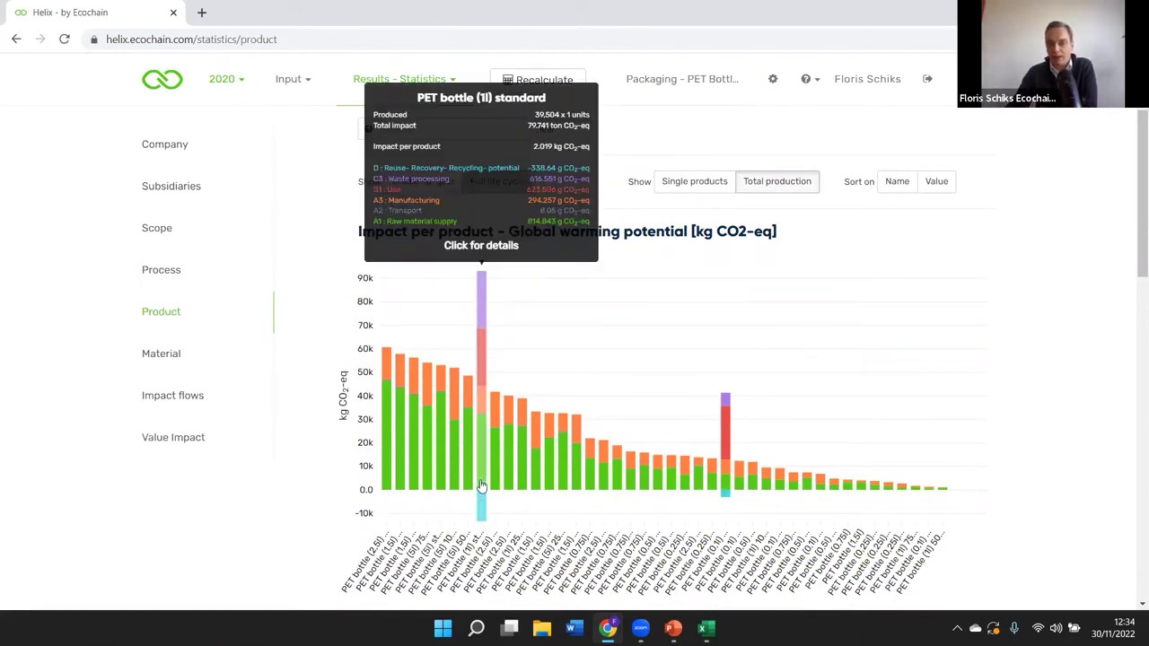
pyautogui.click(685, 181)
pyautogui.scroll(-6, 680, 249)
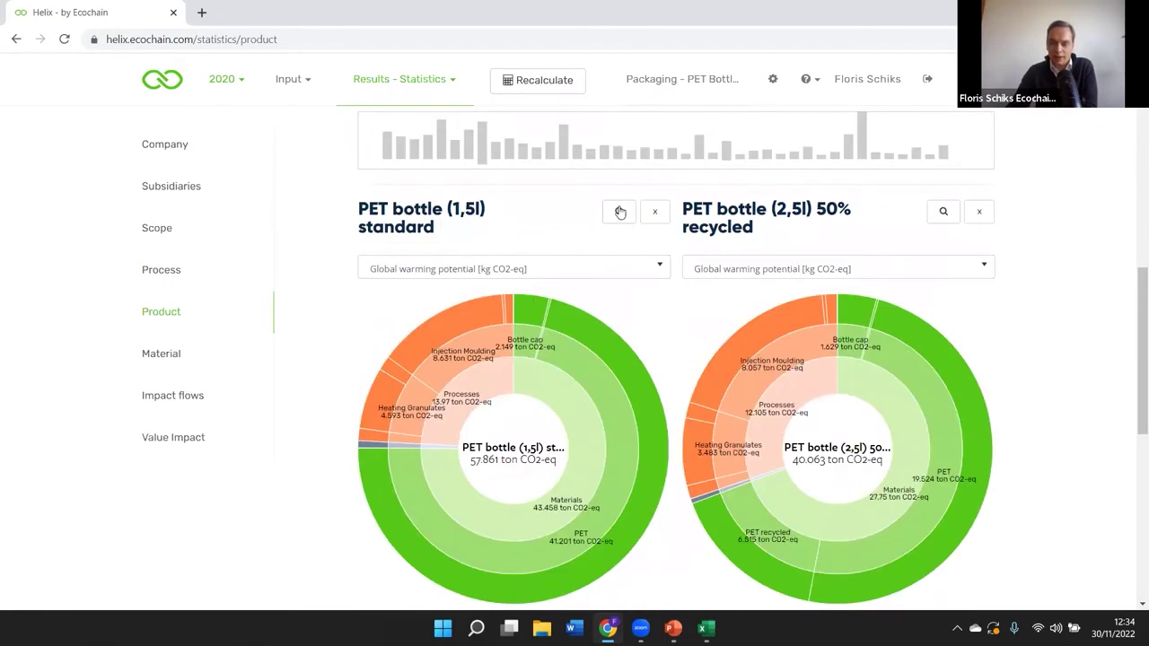
pyautogui.click(617, 212)
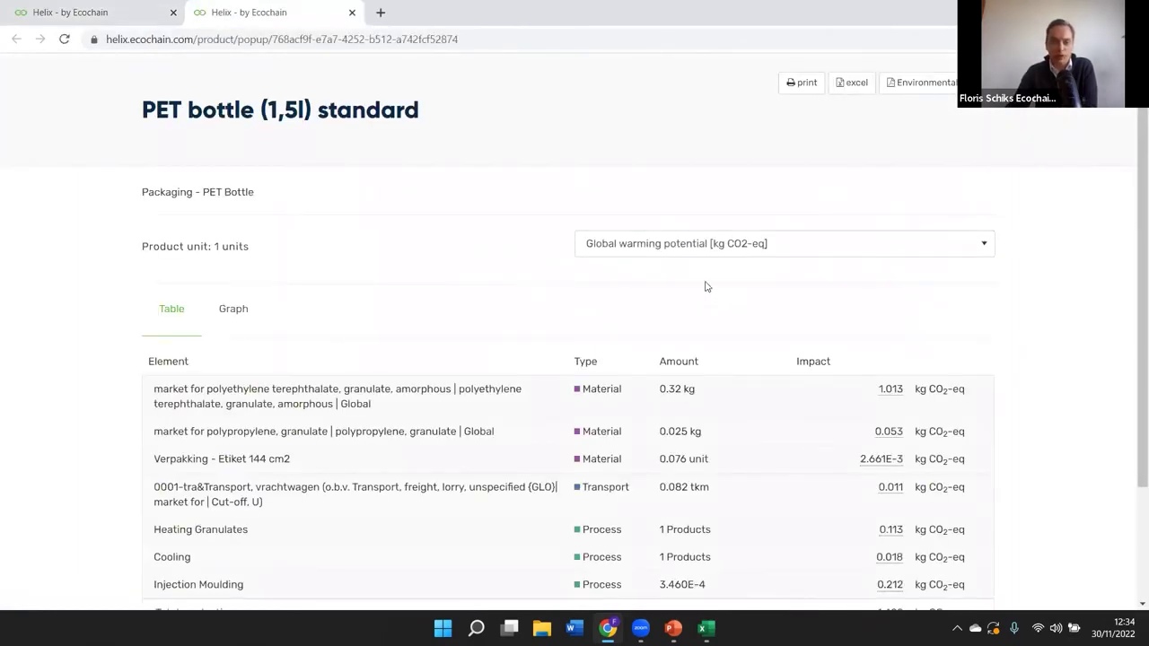
pyautogui.scroll(-2, 706, 286)
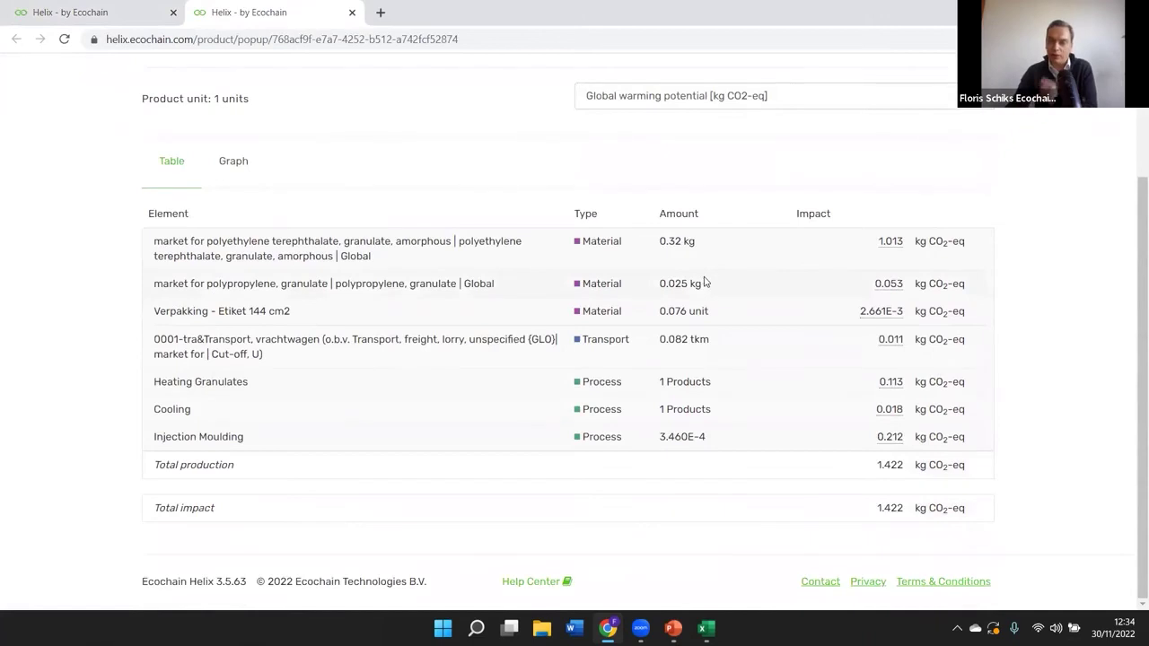
pyautogui.scroll(2, 705, 283)
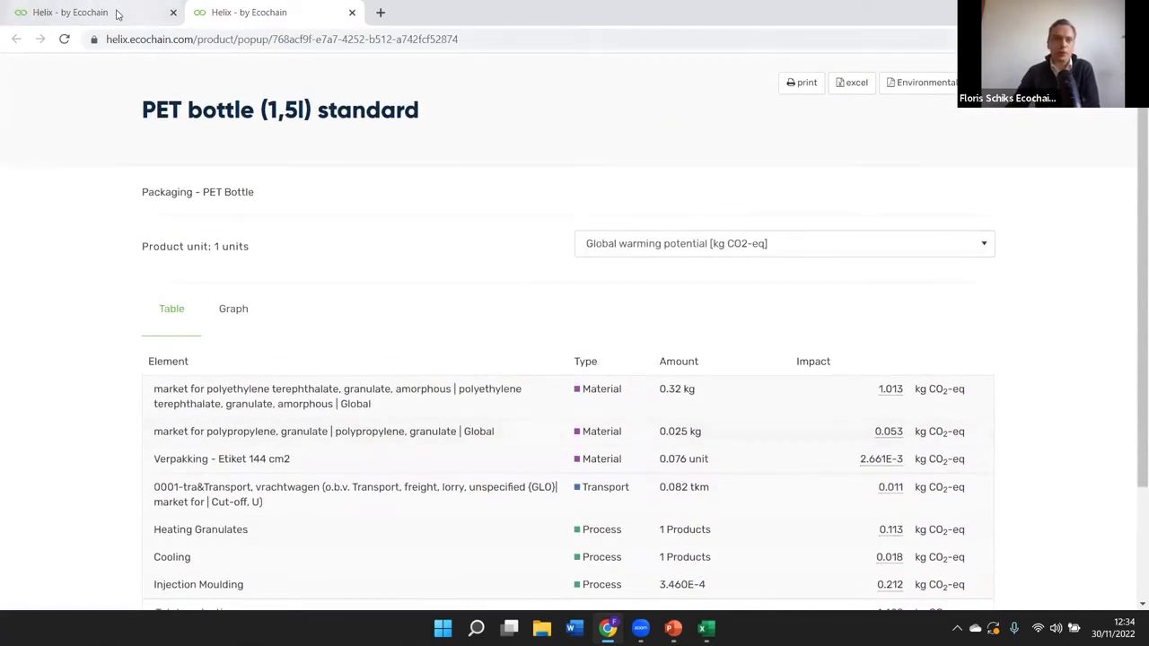
pyautogui.click(90, 18)
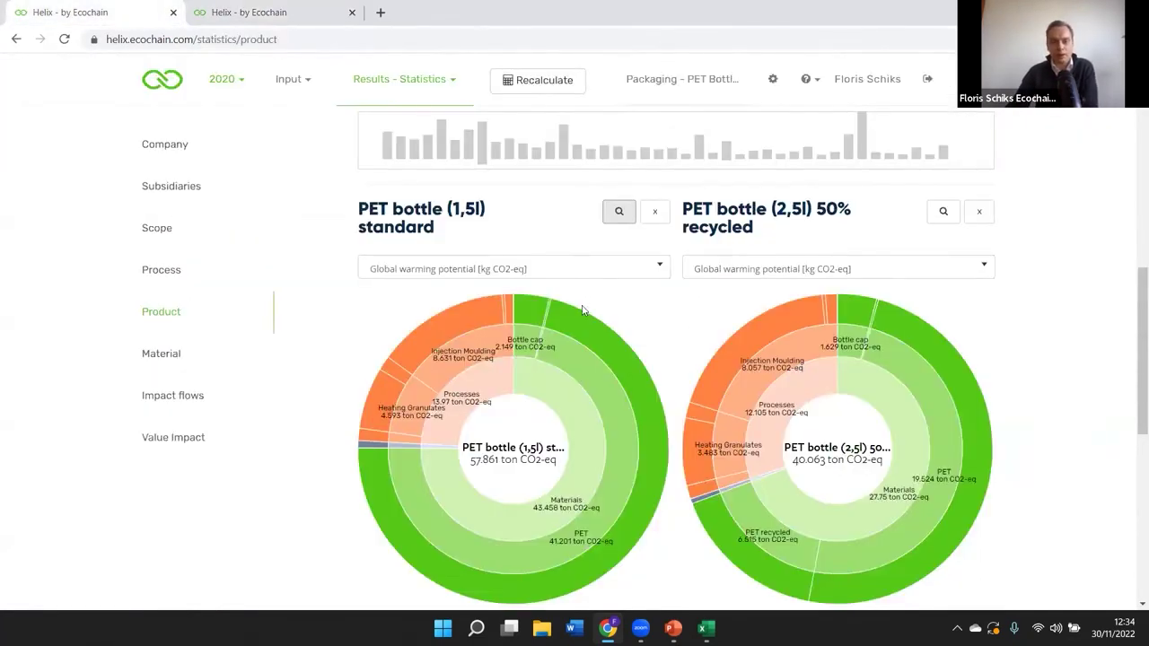
# Show the single-product impacts from cradle to gate, sort them by value, and review the product chart.
pyautogui.scroll(6, 453, 294)
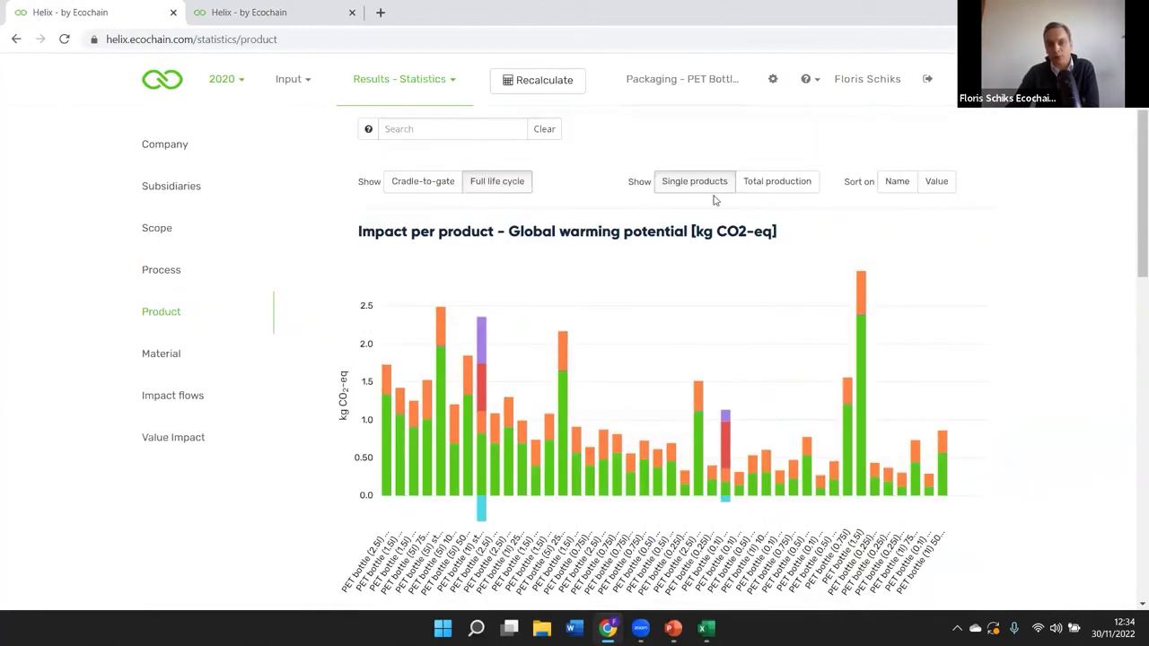
pyautogui.click(417, 182)
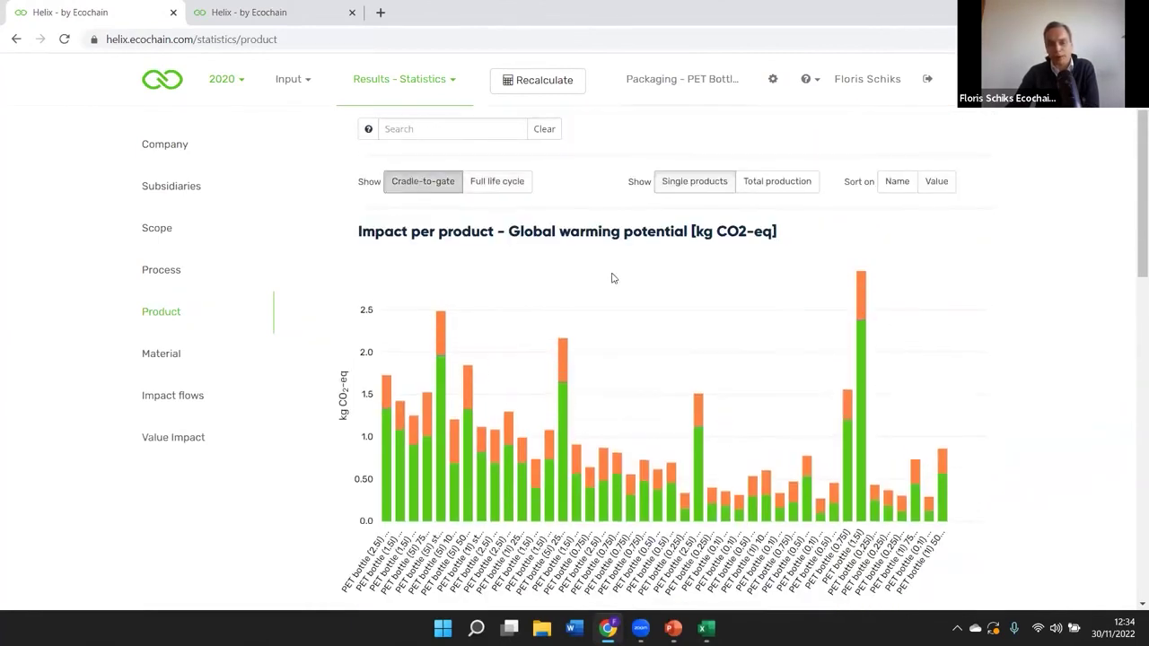
pyautogui.click(932, 183)
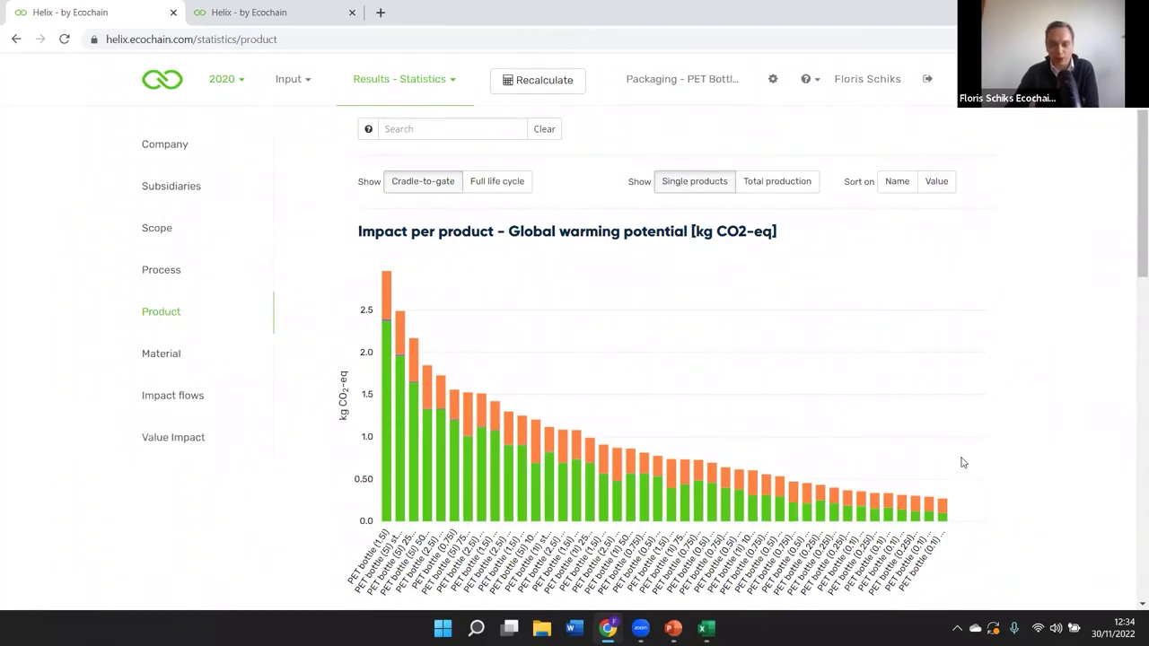
pyautogui.scroll(-1, 999, 433)
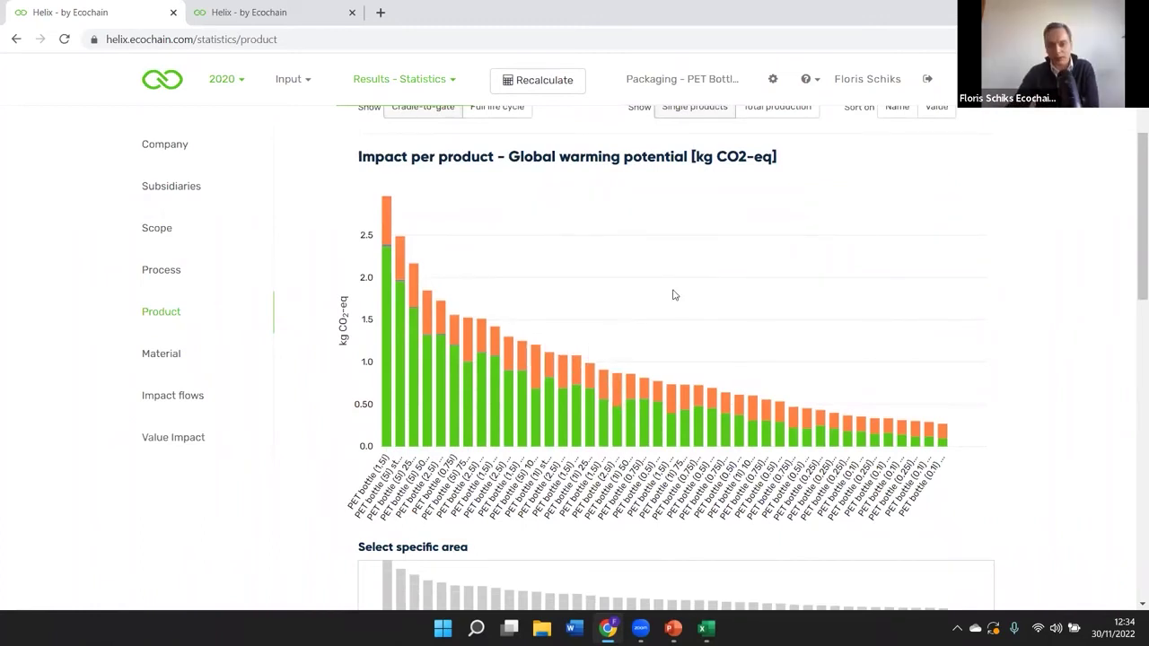
pyautogui.scroll(2, 671, 296)
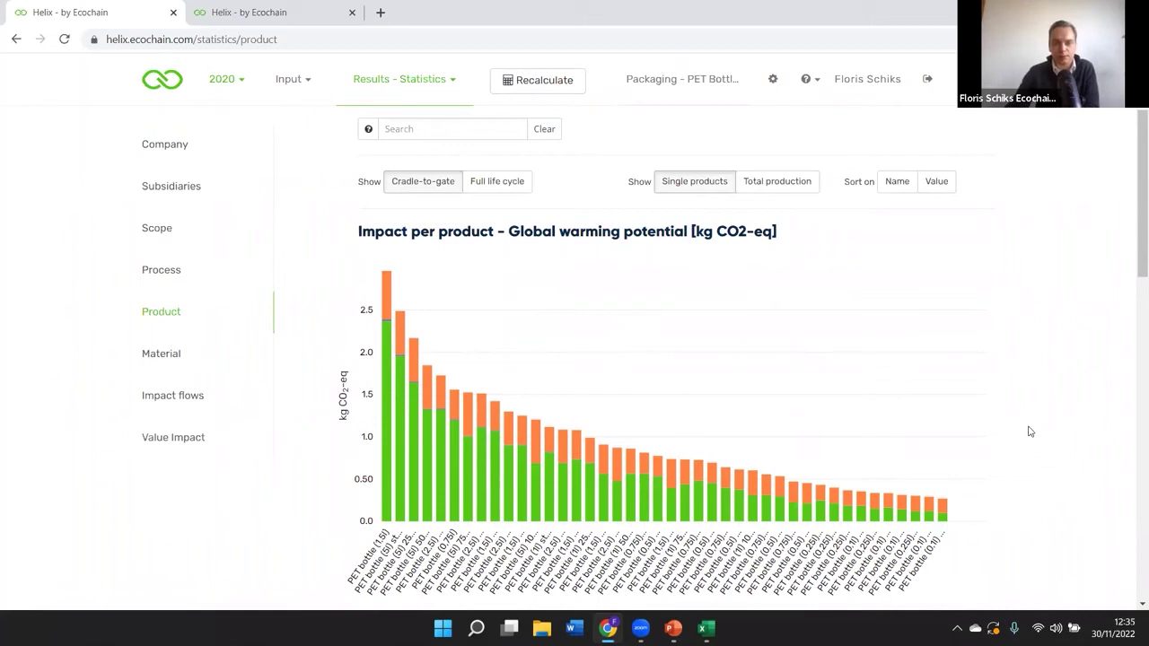
pyautogui.scroll(-2, 1023, 429)
pyautogui.scroll(4, 1023, 426)
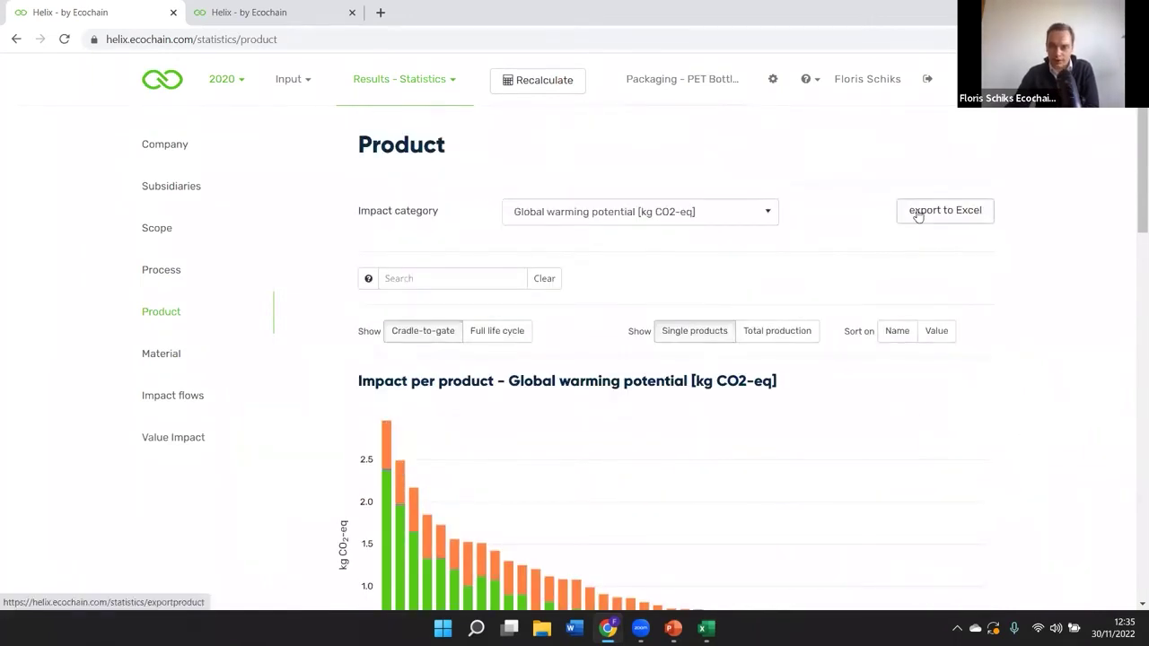
pyautogui.scroll(-1, 831, 249)
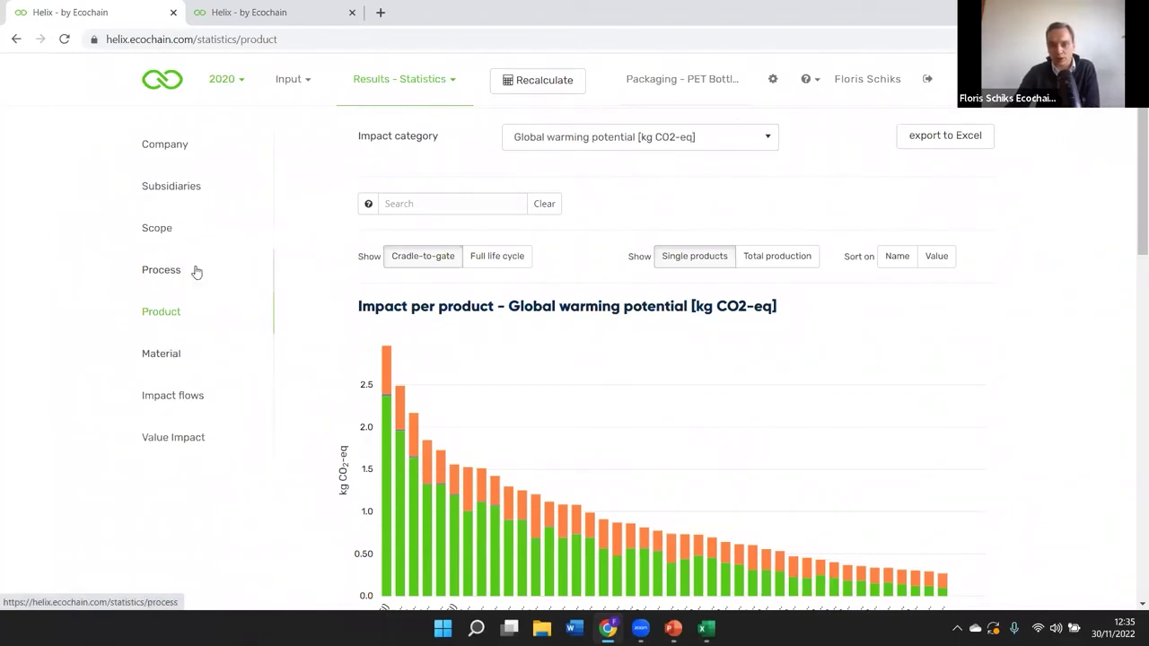
# Open the Subsidiaries statistics and inspect the scope breakdowns of Packaging - PET Bottle and PET Bottle - Factory 1, collapsing each again.
pyautogui.click(193, 188)
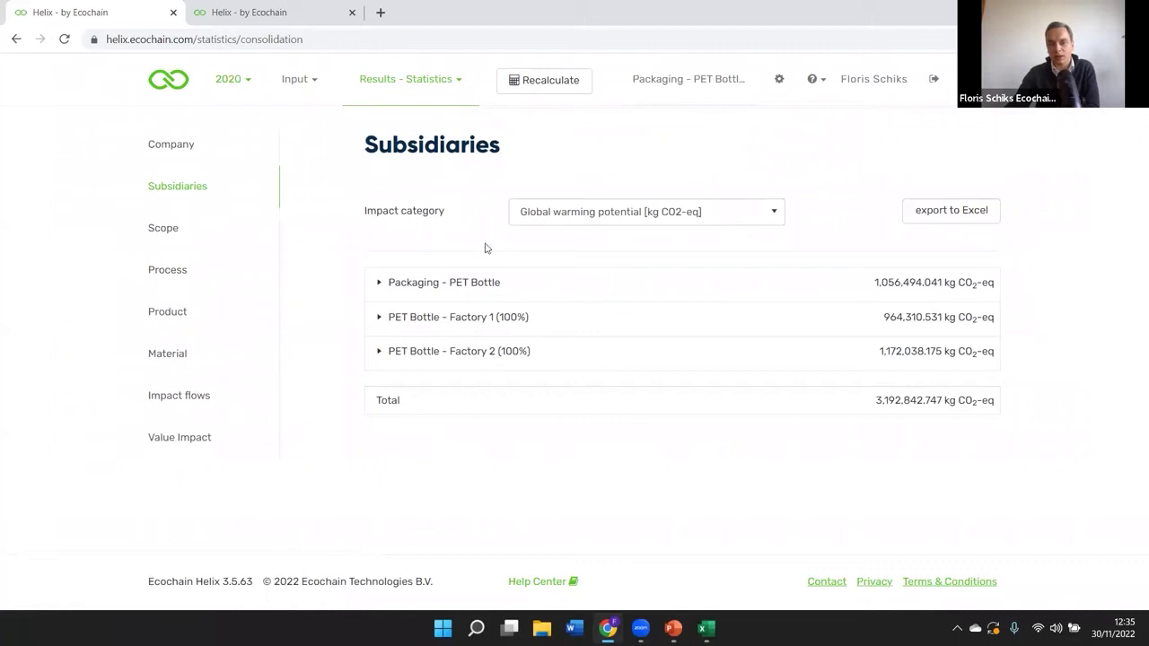
pyautogui.click(436, 286)
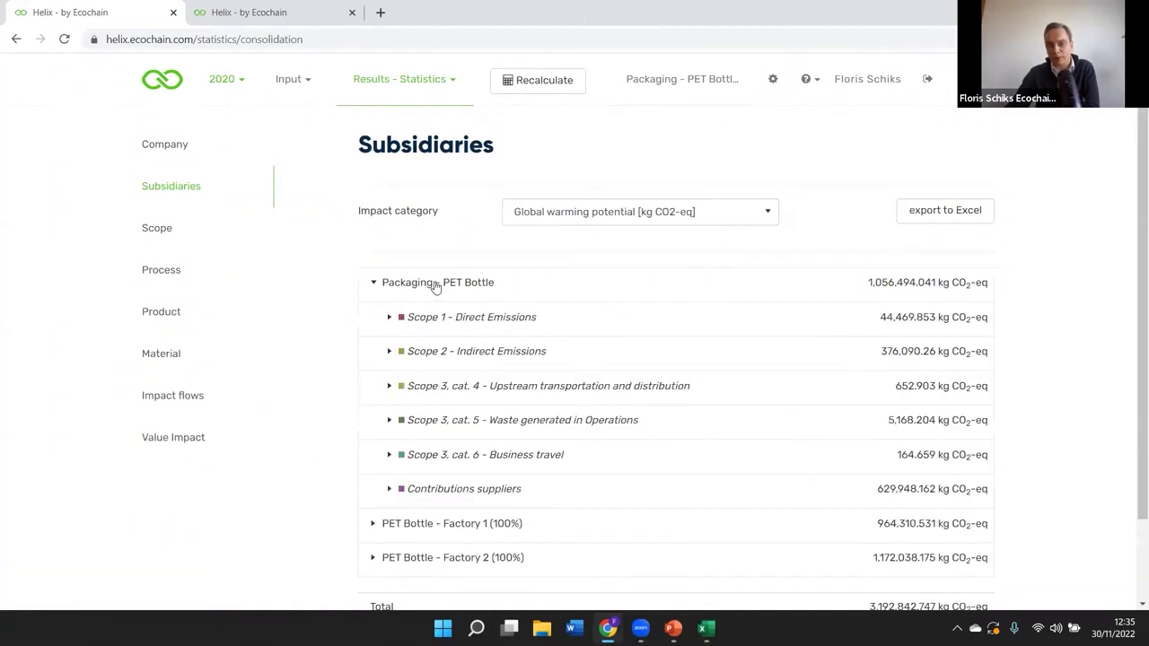
pyautogui.click(436, 287)
pyautogui.click(446, 321)
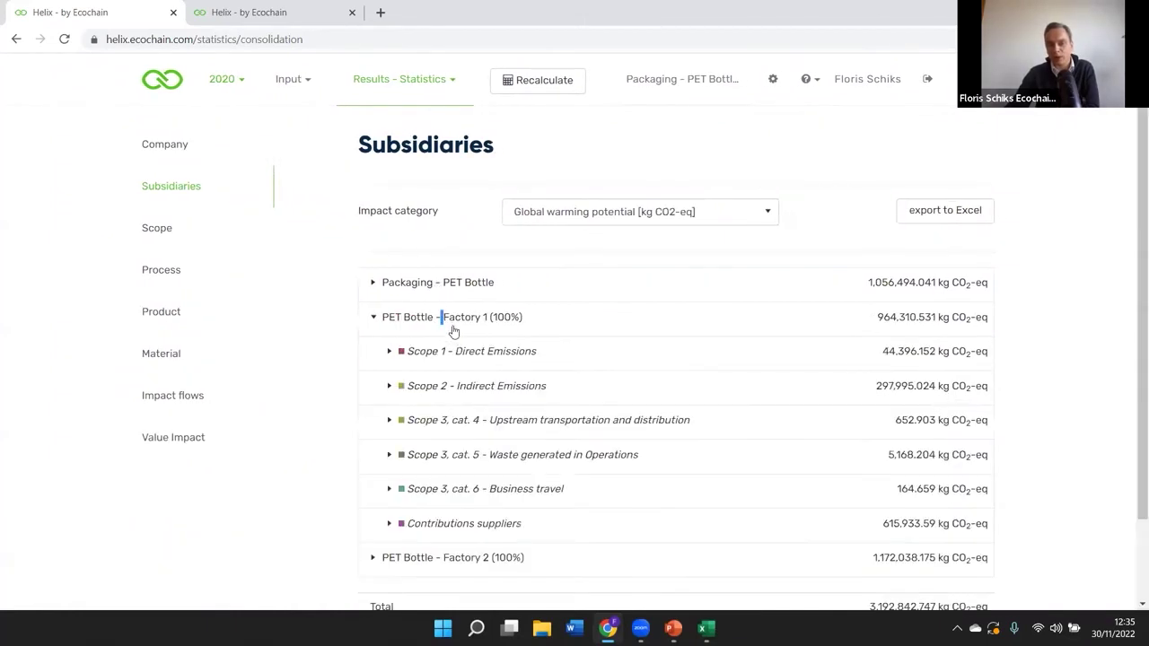
pyautogui.click(458, 325)
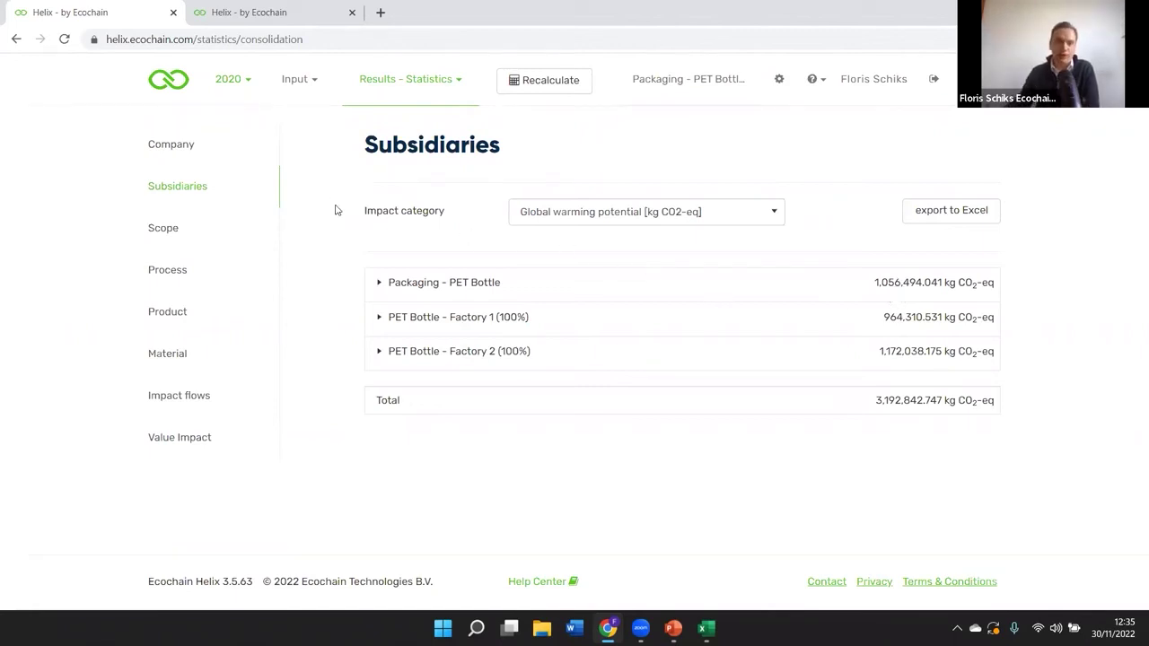
# Show the impact per process, sort the processes by value, and review the chart.
pyautogui.click(180, 284)
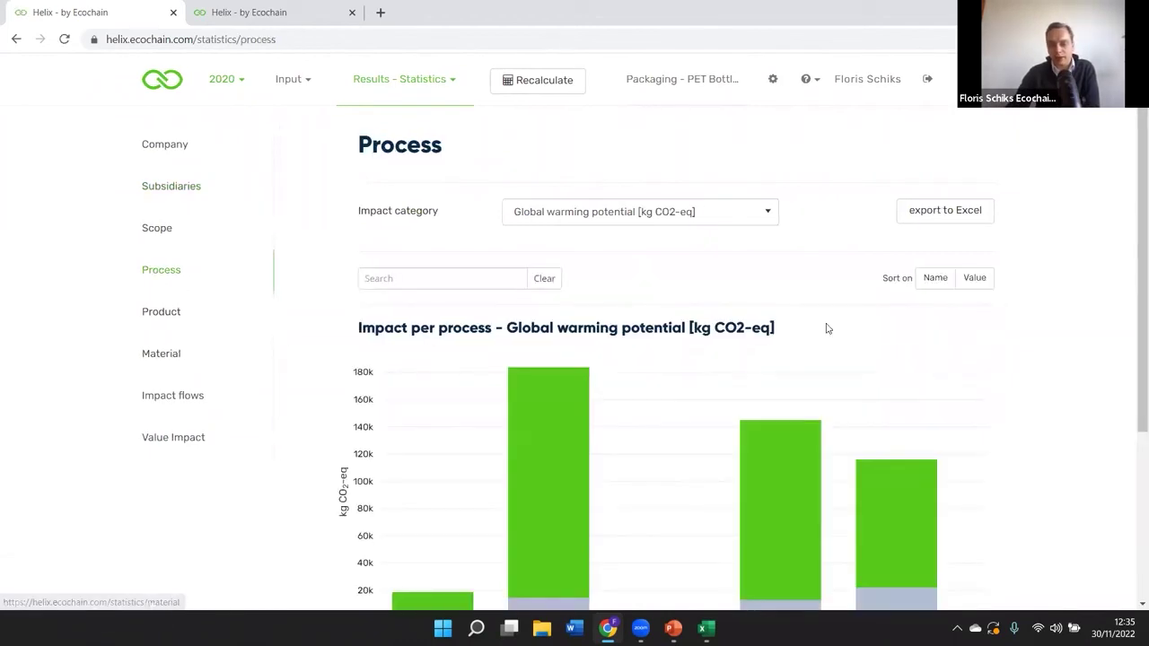
pyautogui.scroll(-2, 826, 314)
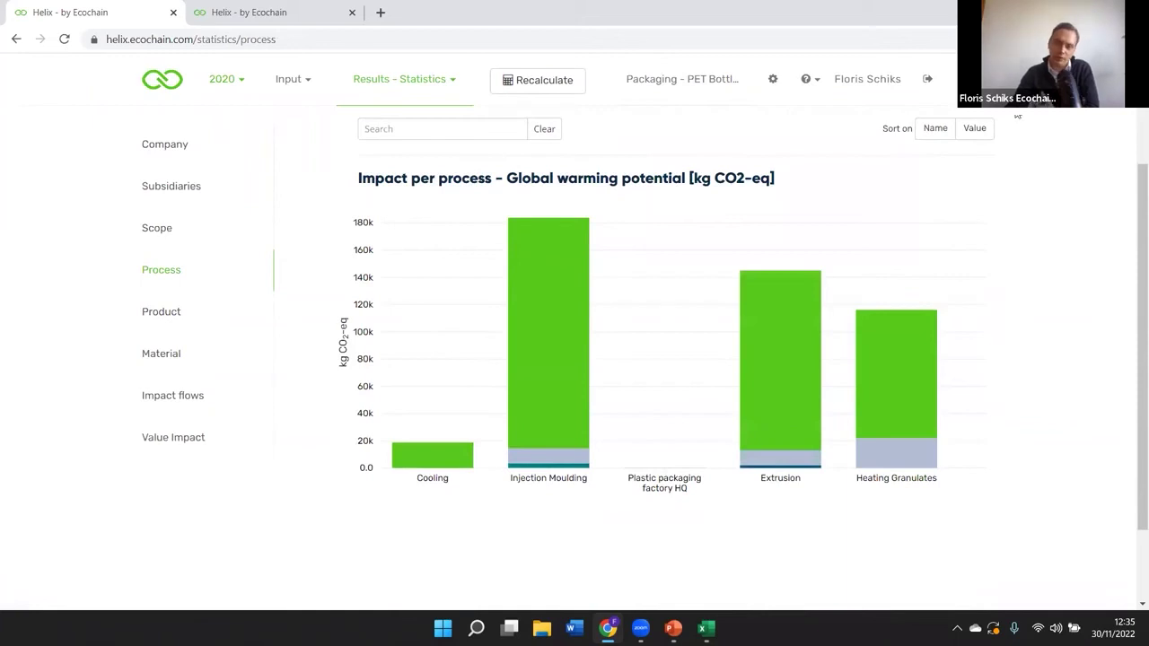
pyautogui.click(970, 130)
pyautogui.scroll(1, 781, 298)
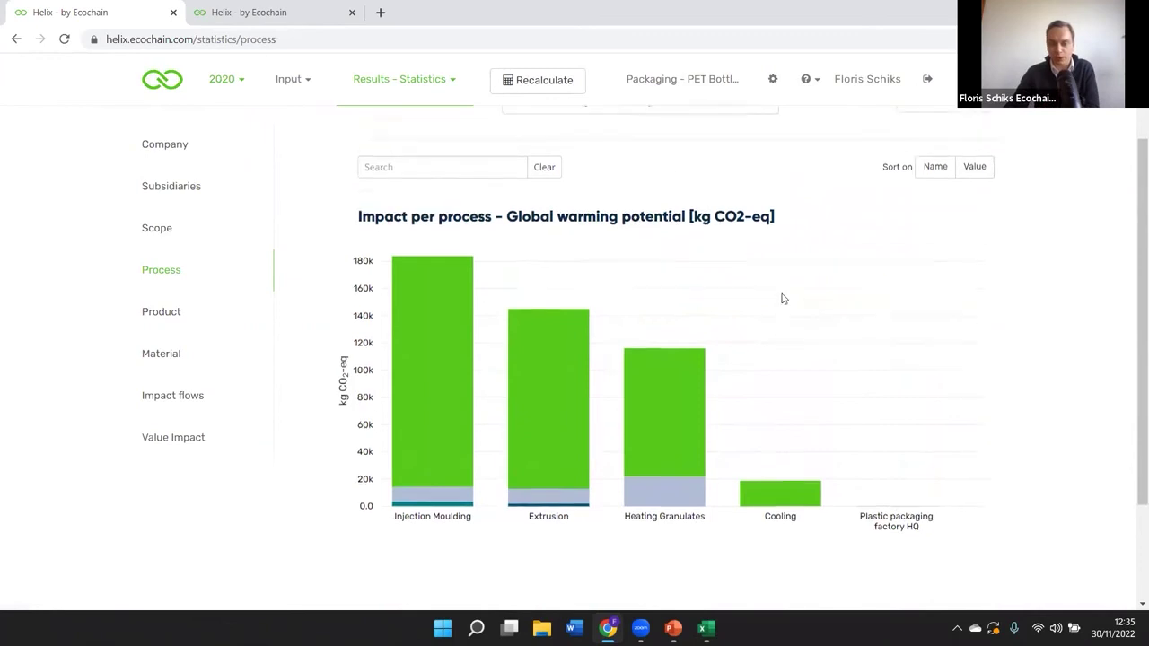
pyautogui.scroll(1, 781, 298)
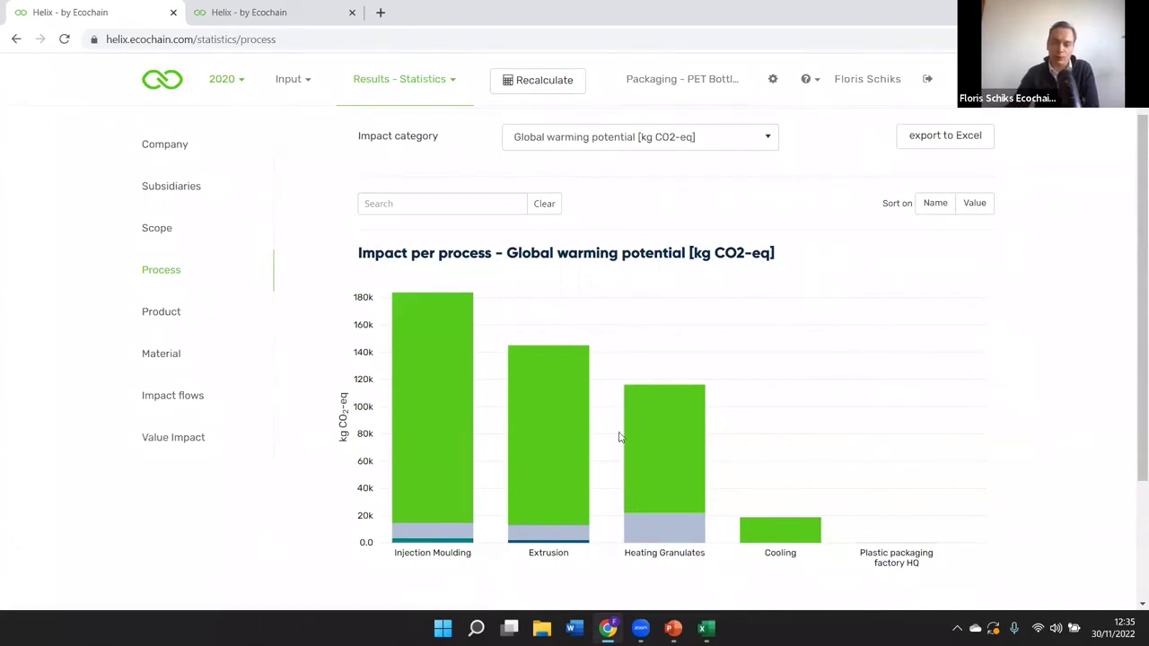
# Show the impact per material and inspect the contribution of PET recycled in the chart.
pyautogui.click(183, 360)
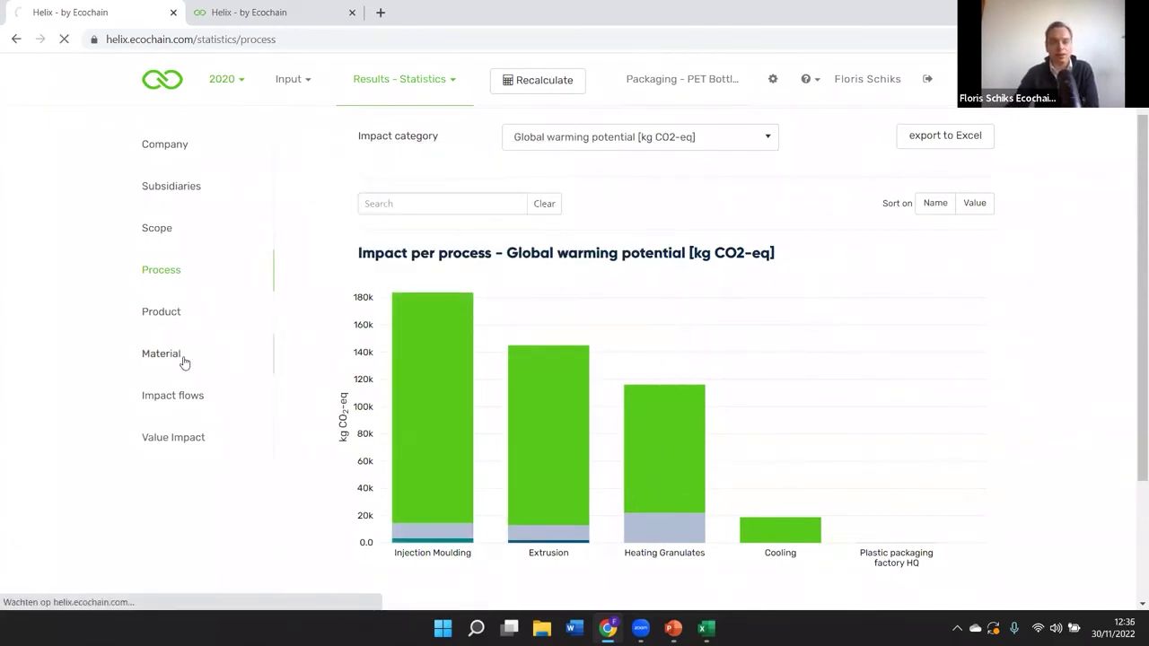
pyautogui.scroll(-2, 906, 284)
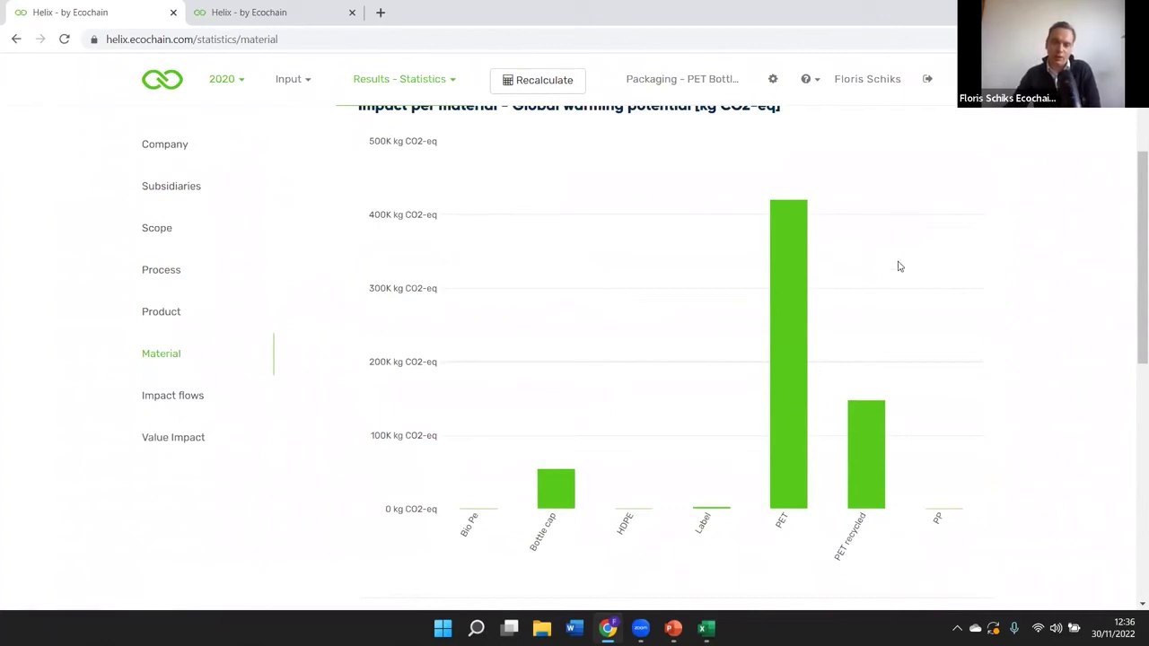
pyautogui.moveTo(861, 425)
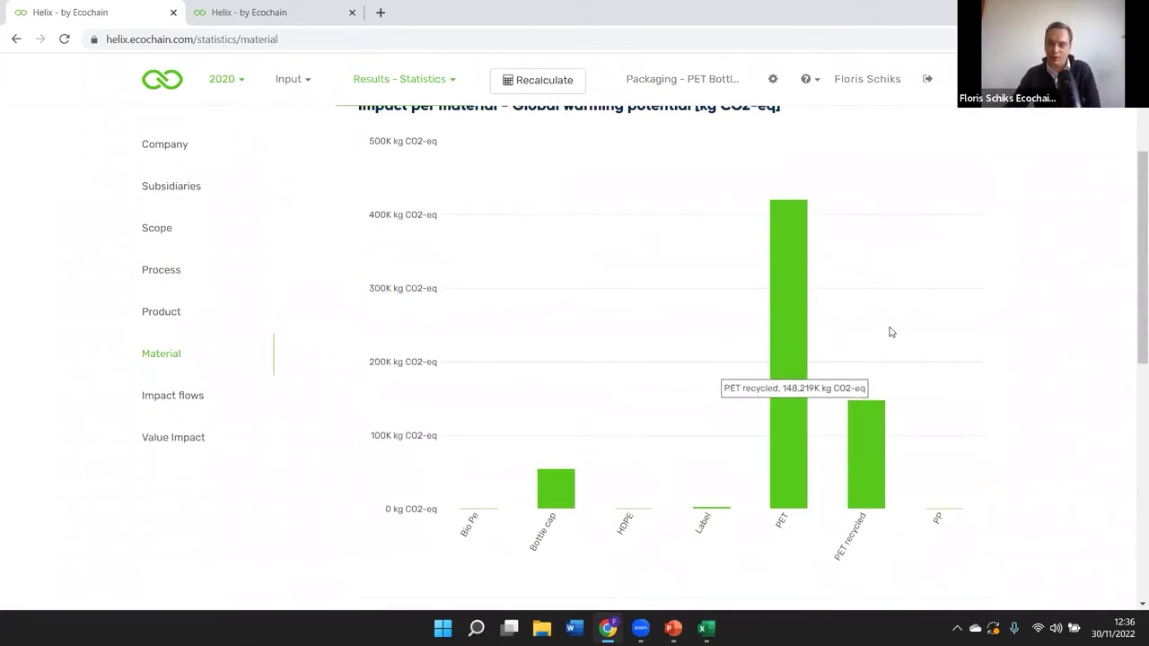
pyautogui.scroll(1, 890, 330)
pyautogui.scroll(-1, 890, 332)
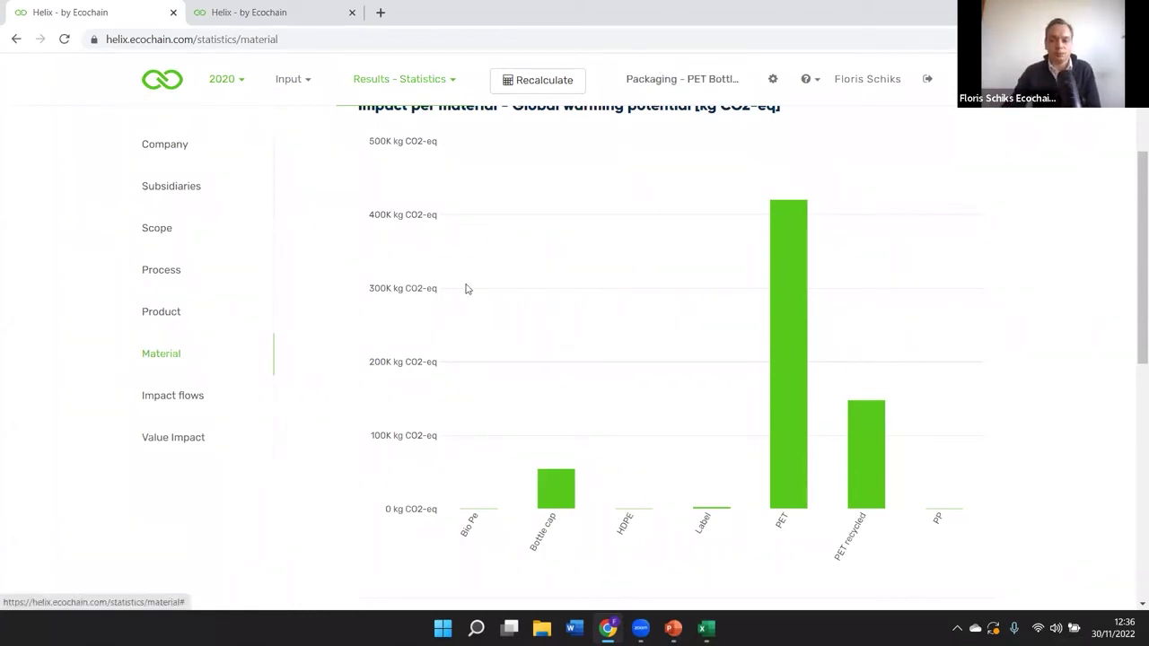
# Open the impact flows diagram and examine the flows from electricity through Injection Moulding and Heating Granulates to the bottles.
pyautogui.click(192, 401)
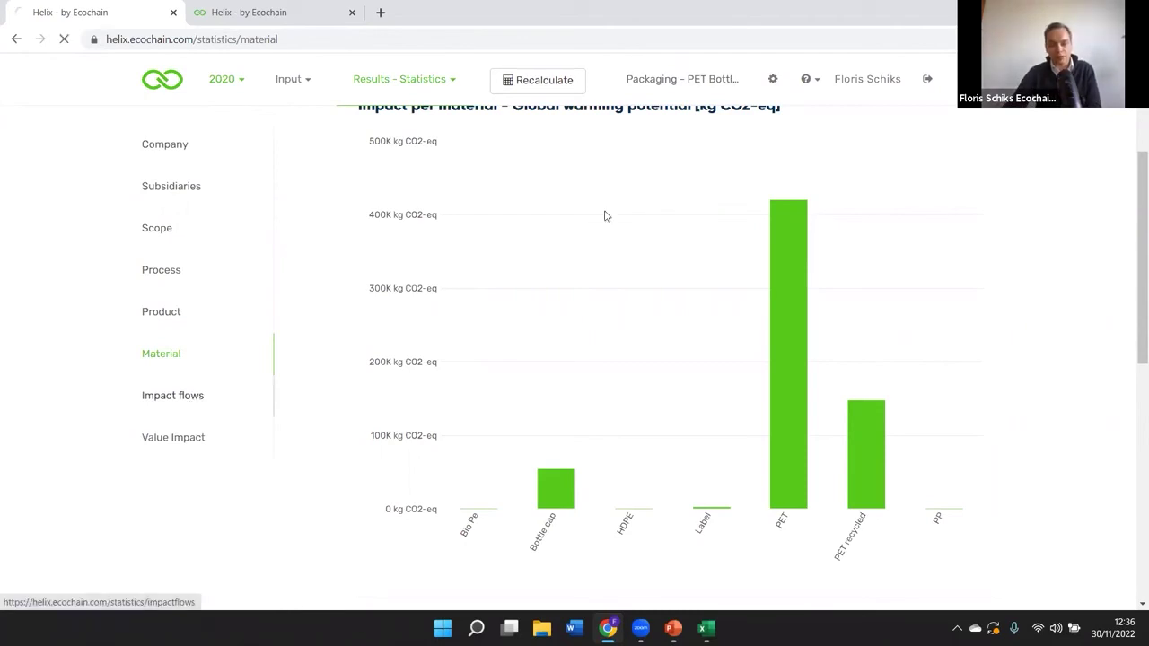
pyautogui.scroll(-2, 815, 569)
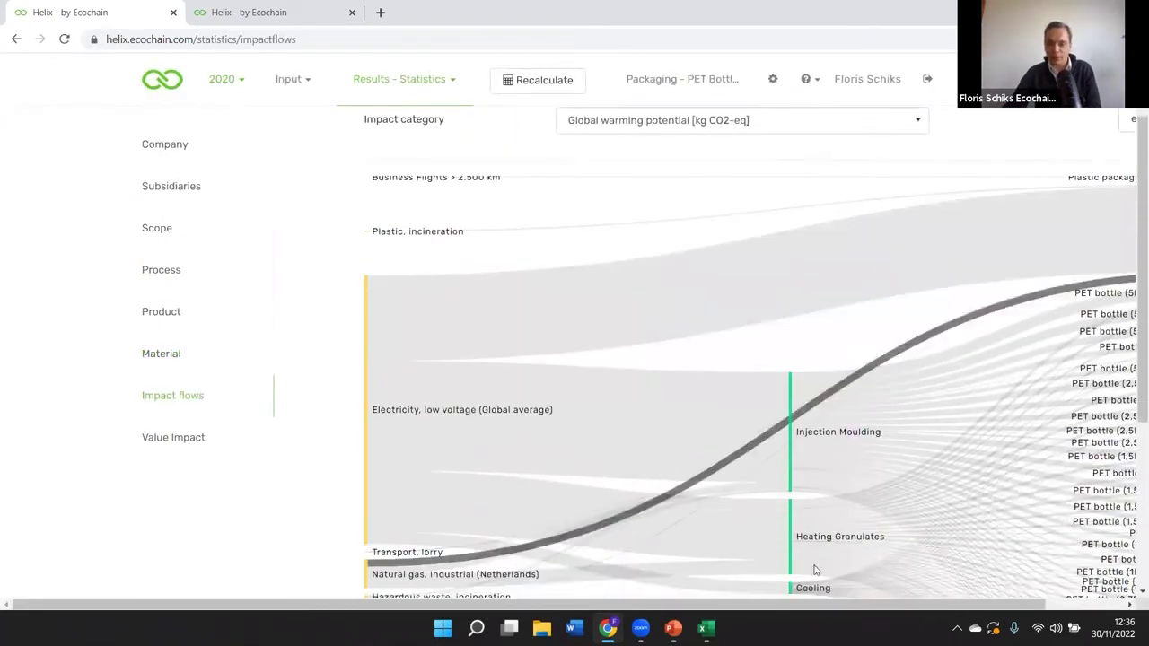
pyautogui.moveTo(788, 604); pyautogui.dragTo(917, 599)
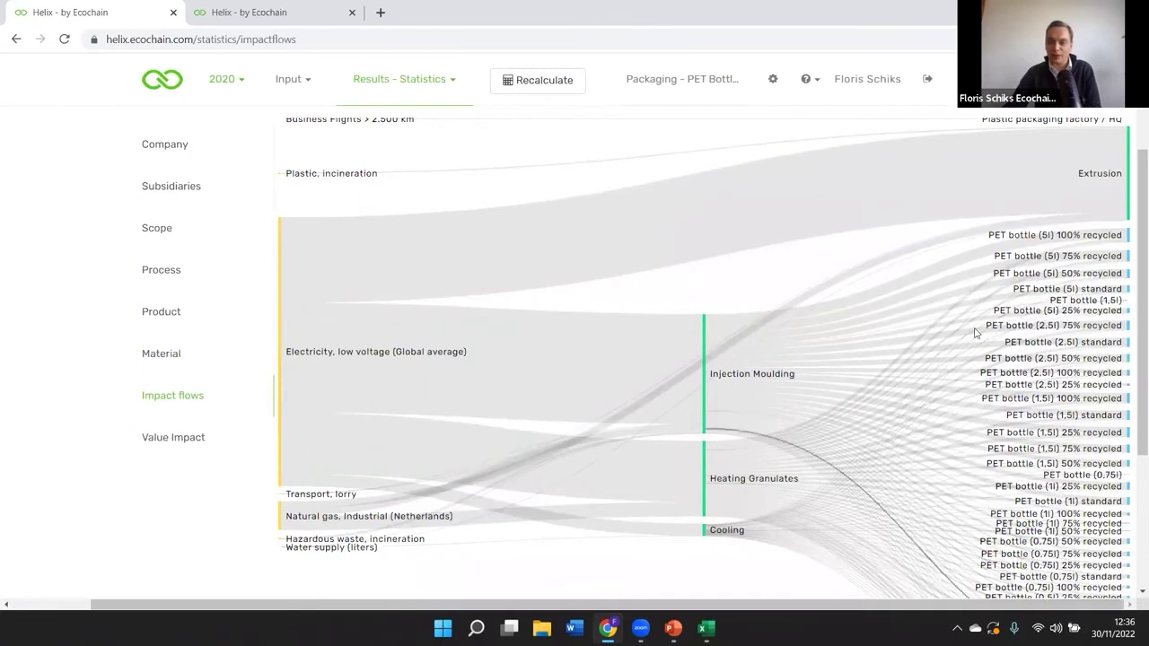
pyautogui.scroll(-2, 916, 212)
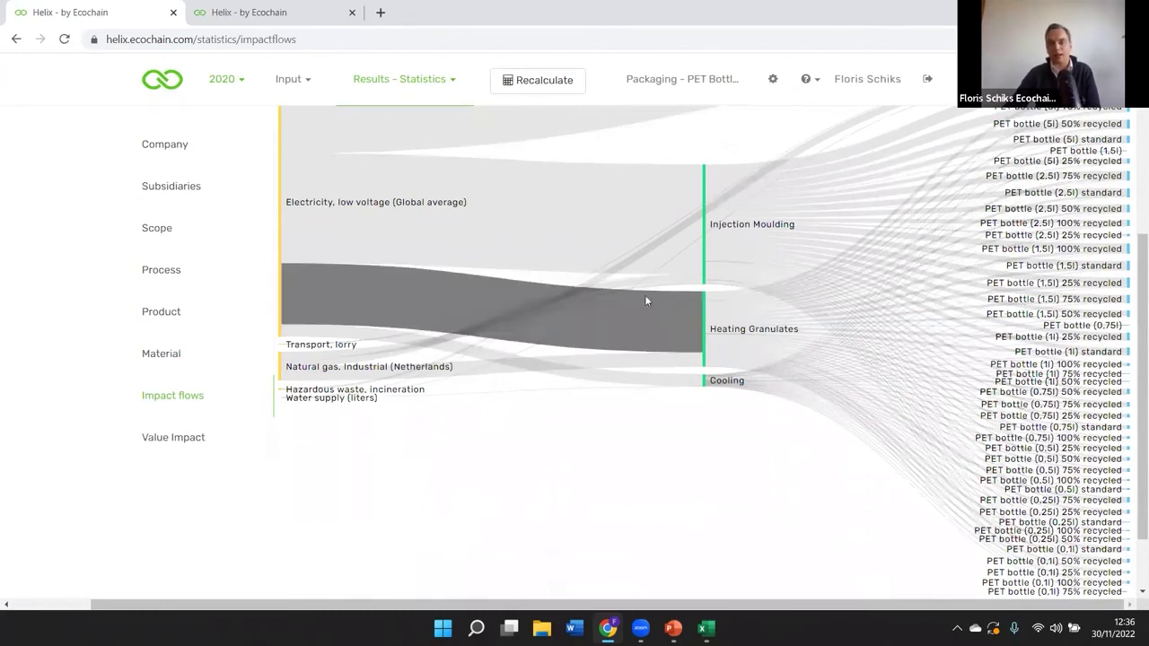
pyautogui.moveTo(525, 268)
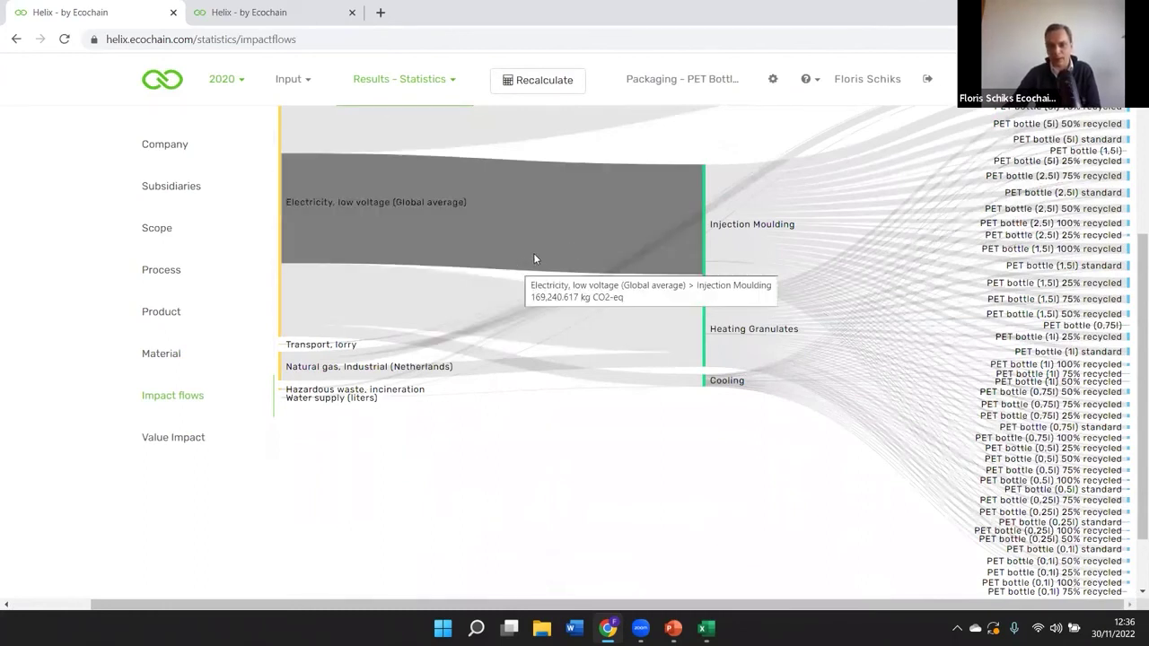
pyautogui.scroll(4, 540, 242)
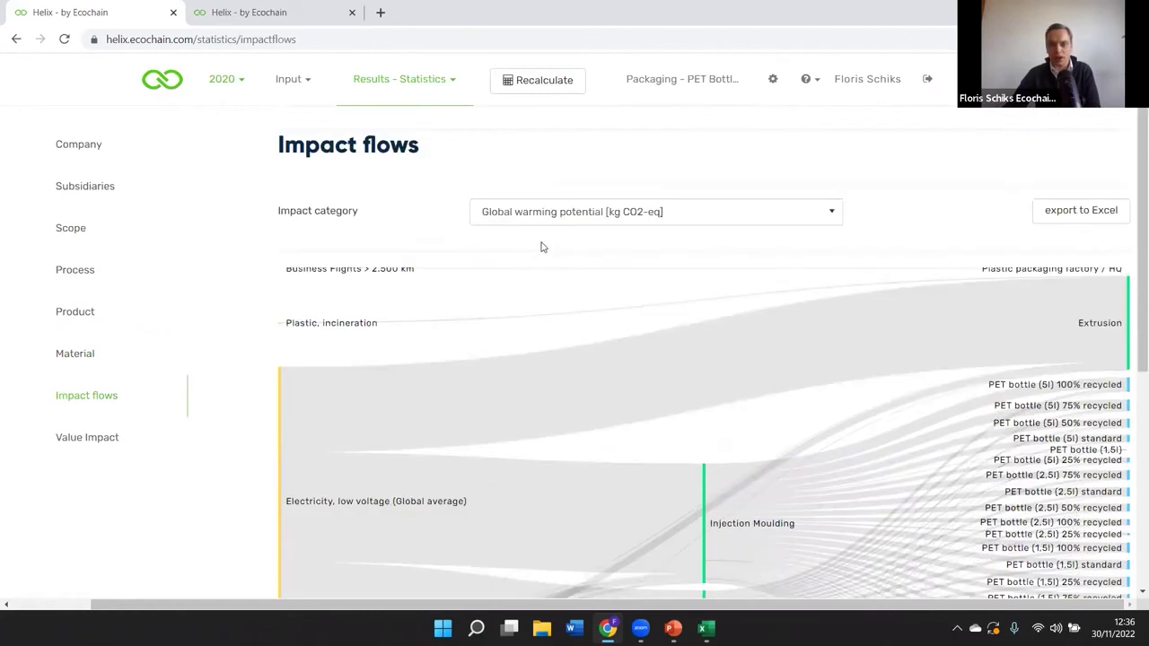
# Return to the product statistics, and open the LCA report generator to view its template choice and product list.
pyautogui.click(69, 327)
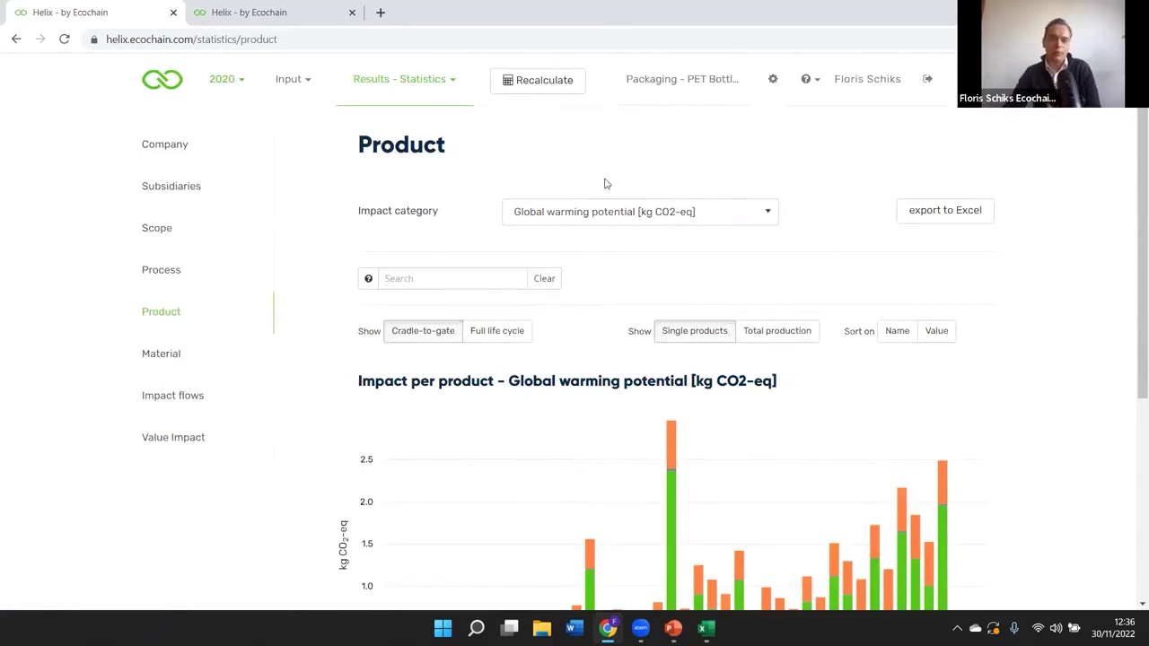
pyautogui.click(440, 95)
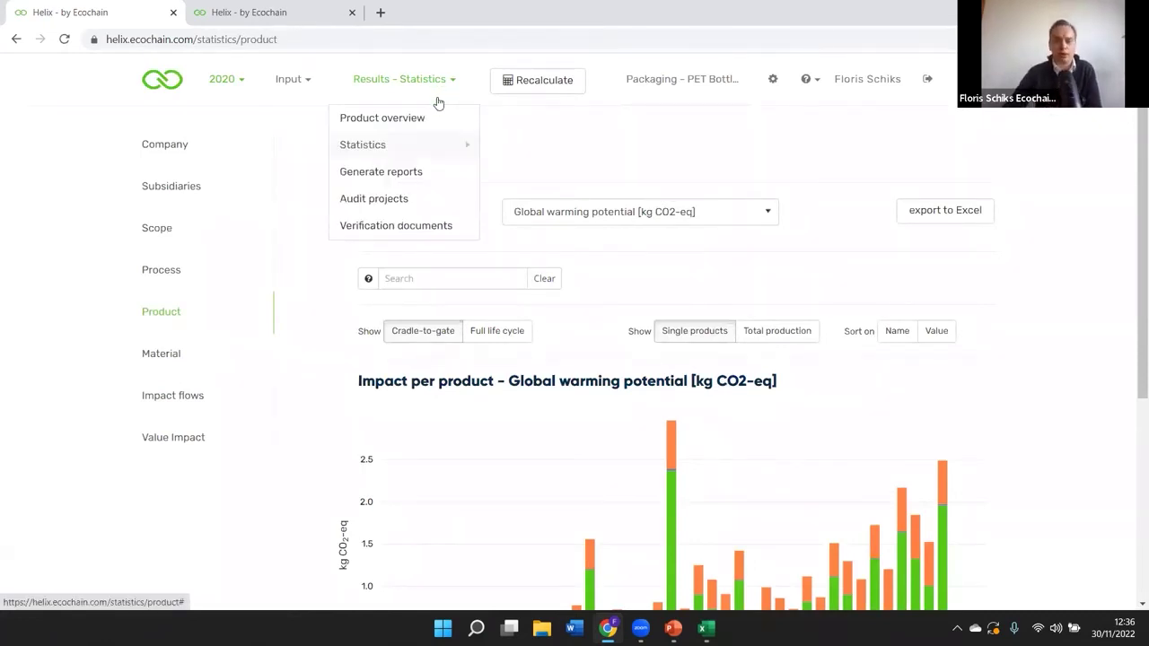
pyautogui.click(423, 171)
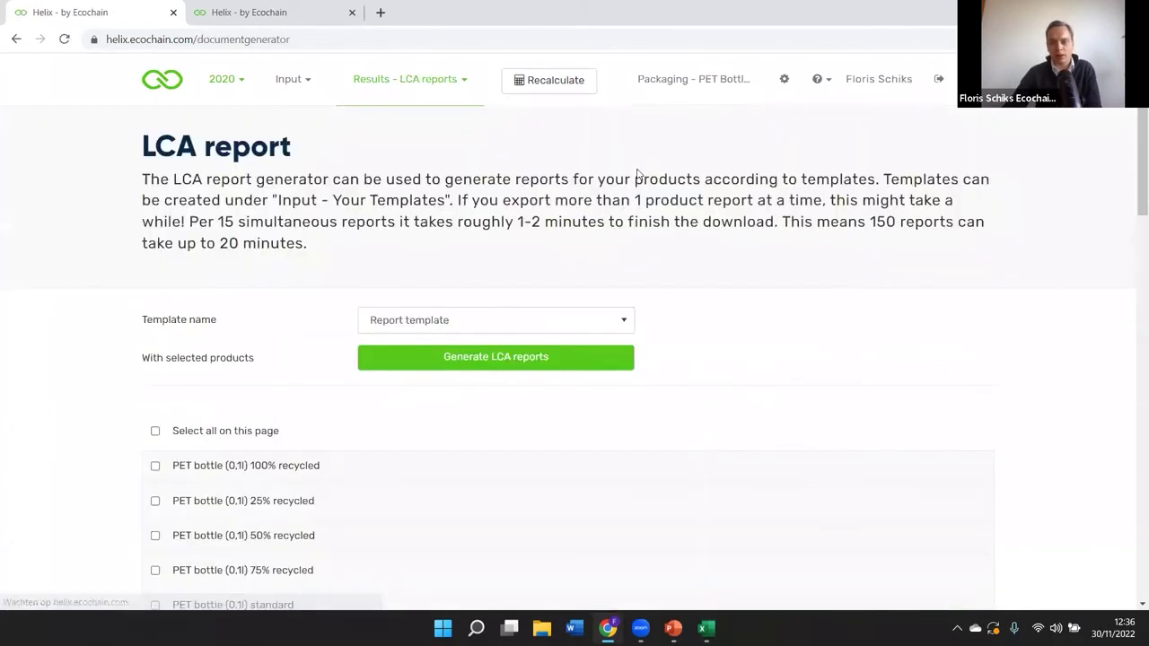
pyautogui.scroll(-1, 664, 178)
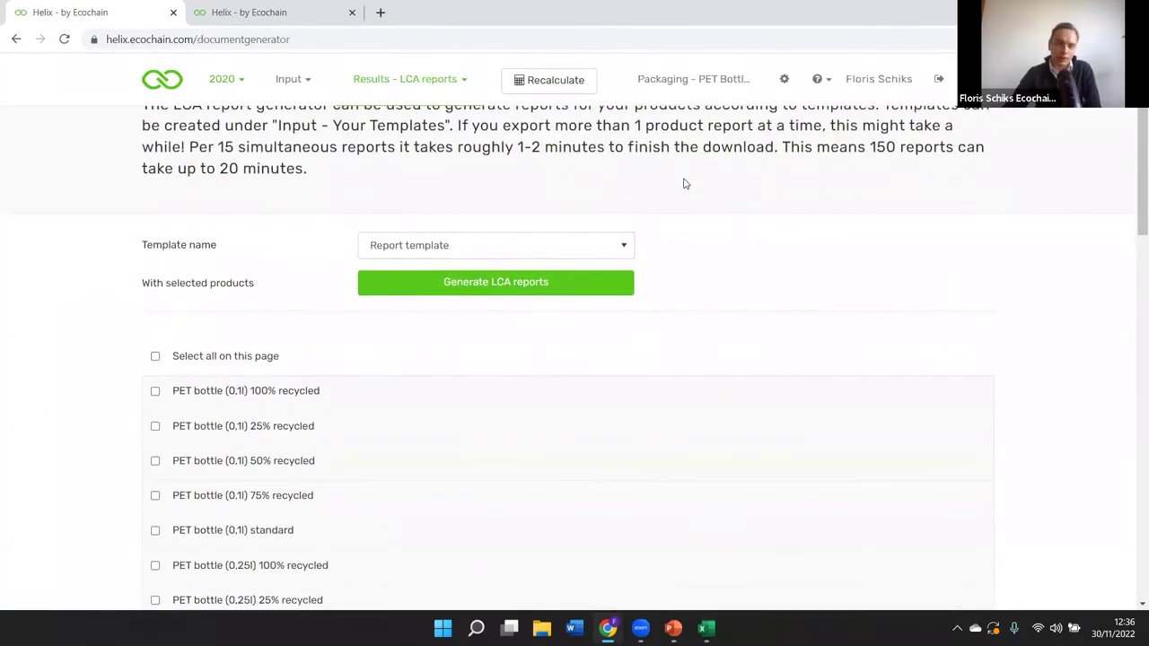
# Generate an LCA report for PET bottle (0,1l) 100% recycled using the Report template, and open the downloaded document in Word.
pyautogui.scroll(-4, 680, 183)
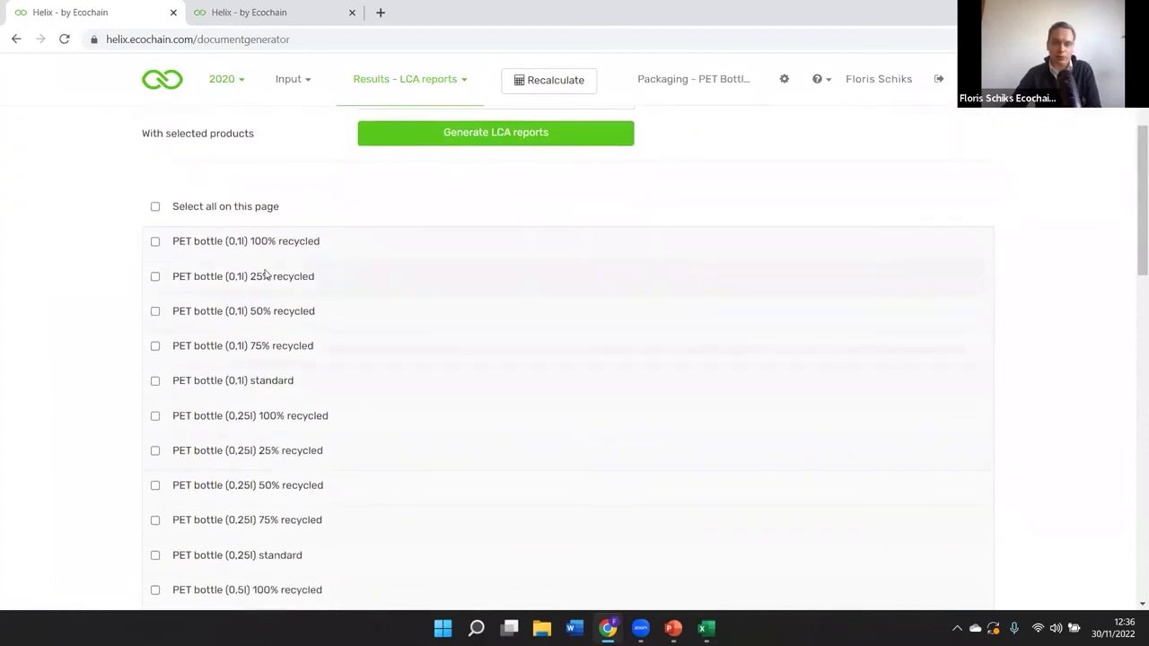
pyautogui.scroll(3, 188, 274)
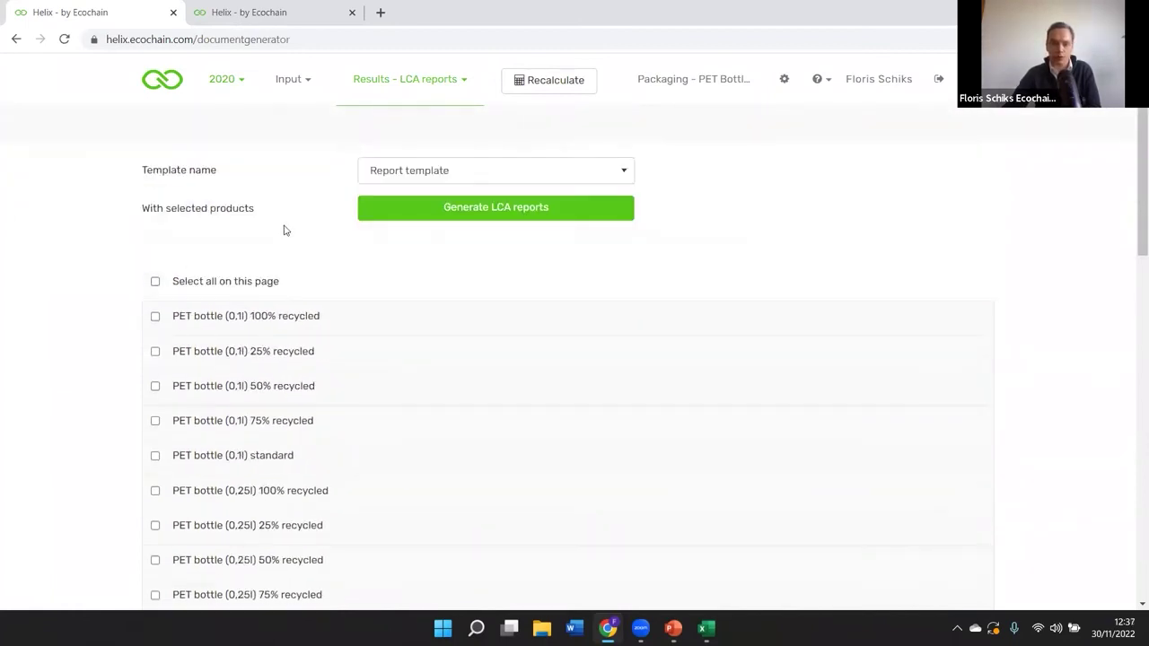
pyautogui.click(400, 179)
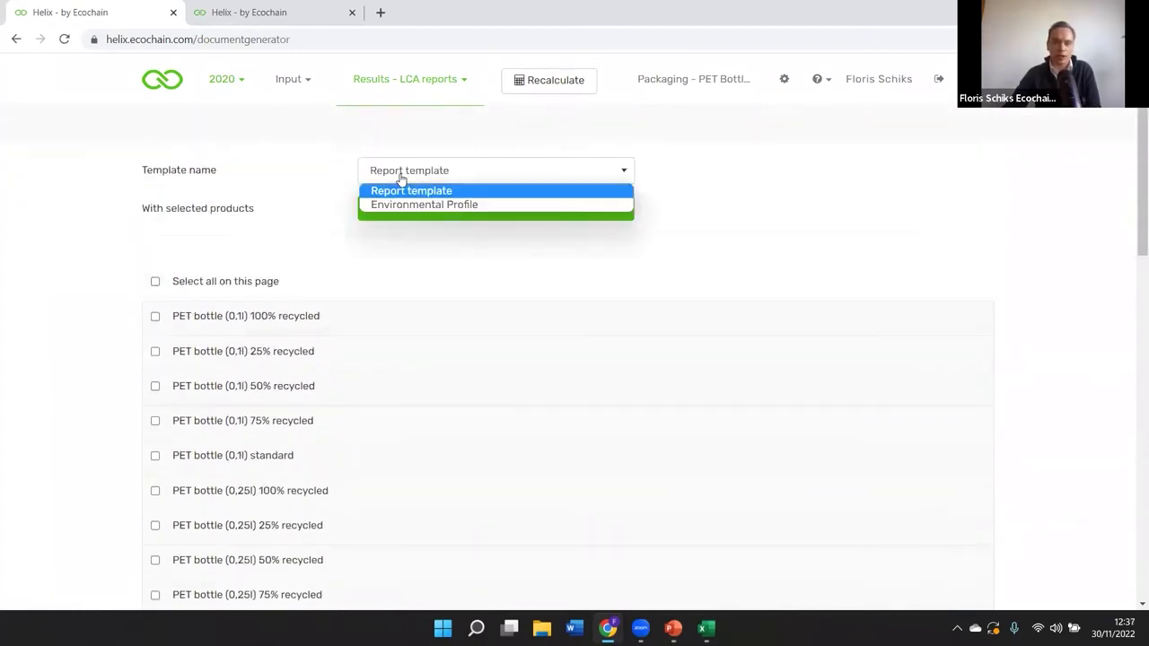
pyautogui.click(455, 193)
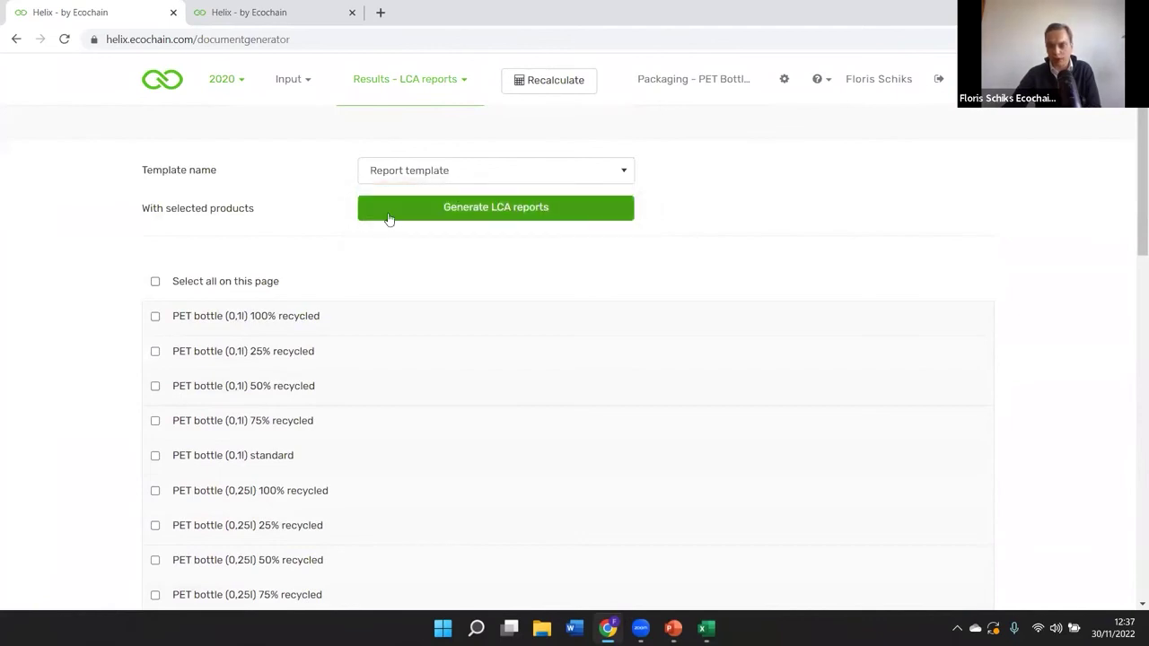
pyautogui.click(156, 316)
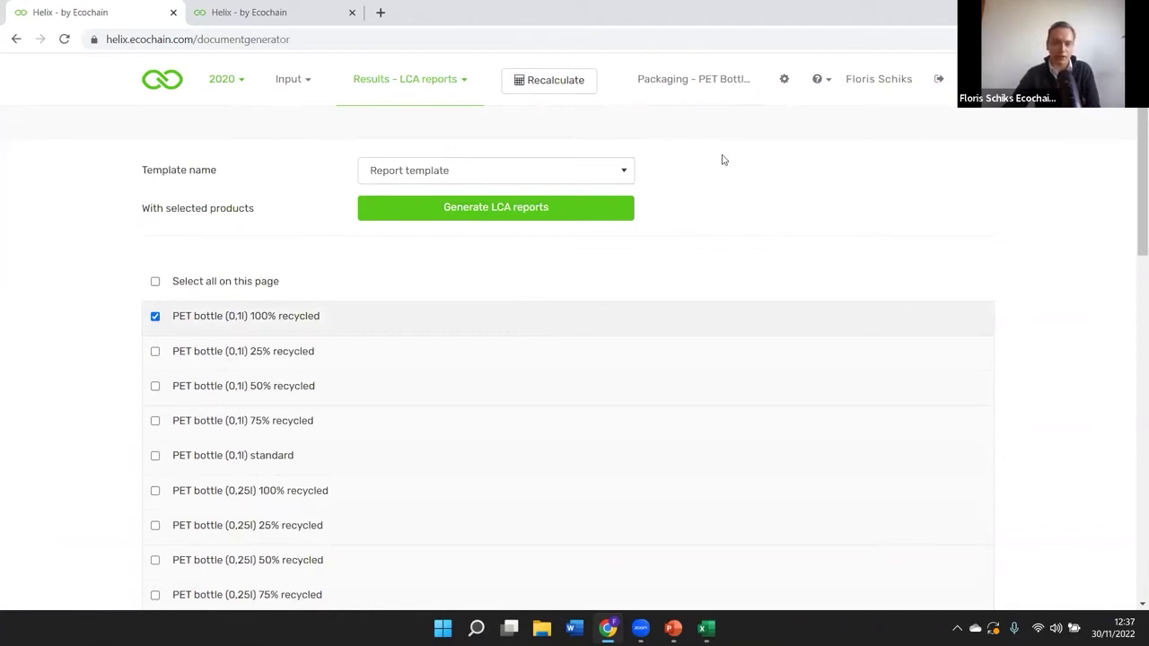
pyautogui.click(572, 205)
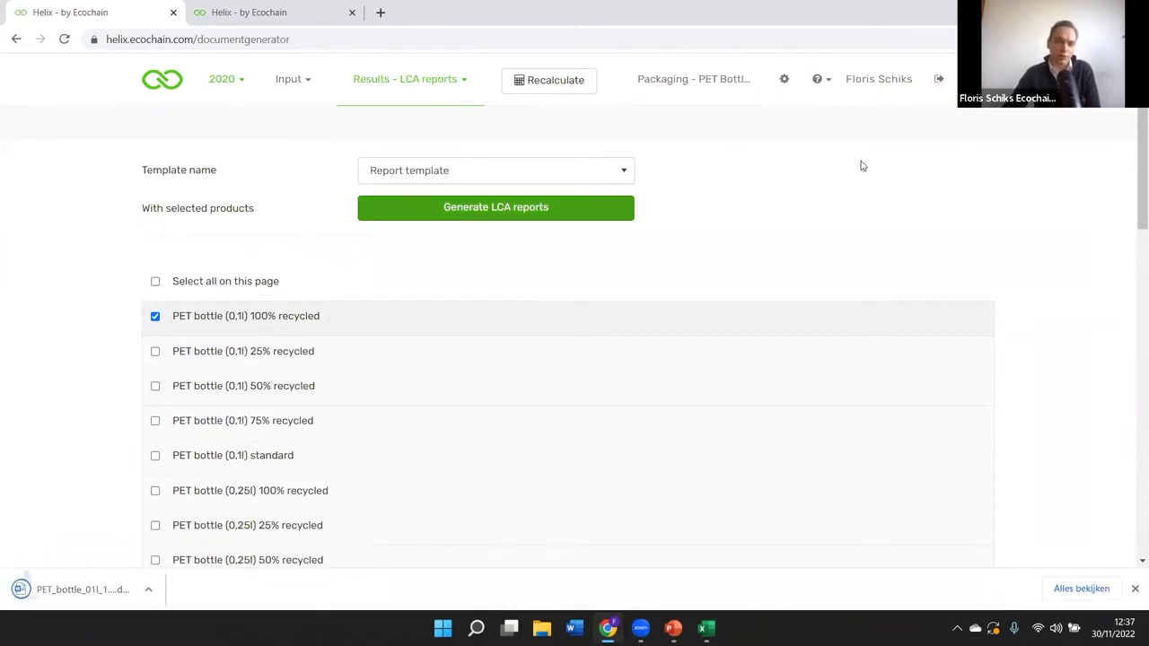
pyautogui.click(90, 590)
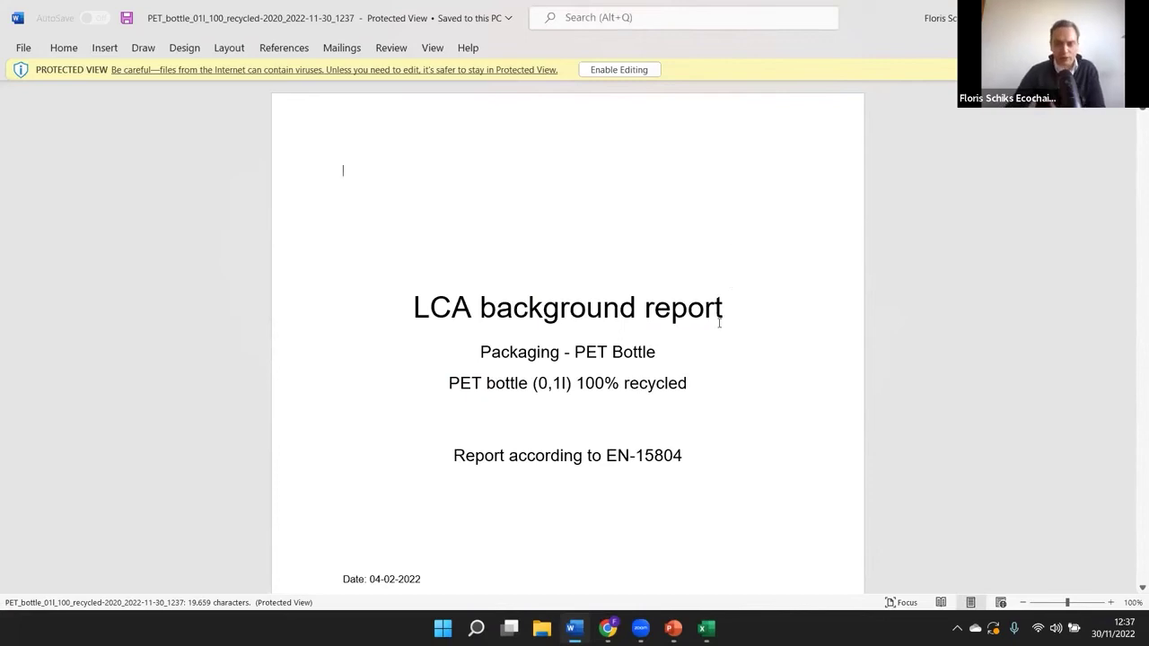
# Read through the report's opening pages, from the cover through the Introduction and peer review statement to the Scope chapter.
pyautogui.scroll(-5, 714, 307)
pyautogui.scroll(-15, 718, 301)
pyautogui.moveTo(1141, 135); pyautogui.dragTo(1141, 153)
pyautogui.scroll(-2, 549, 205)
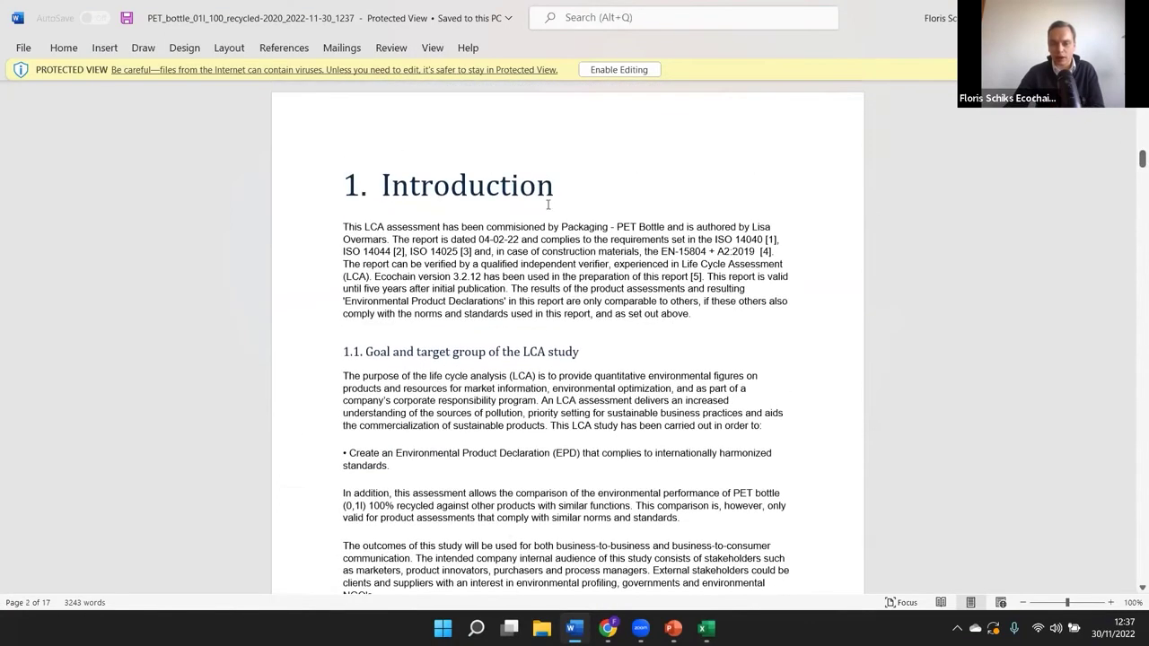
pyautogui.scroll(-5, 658, 343)
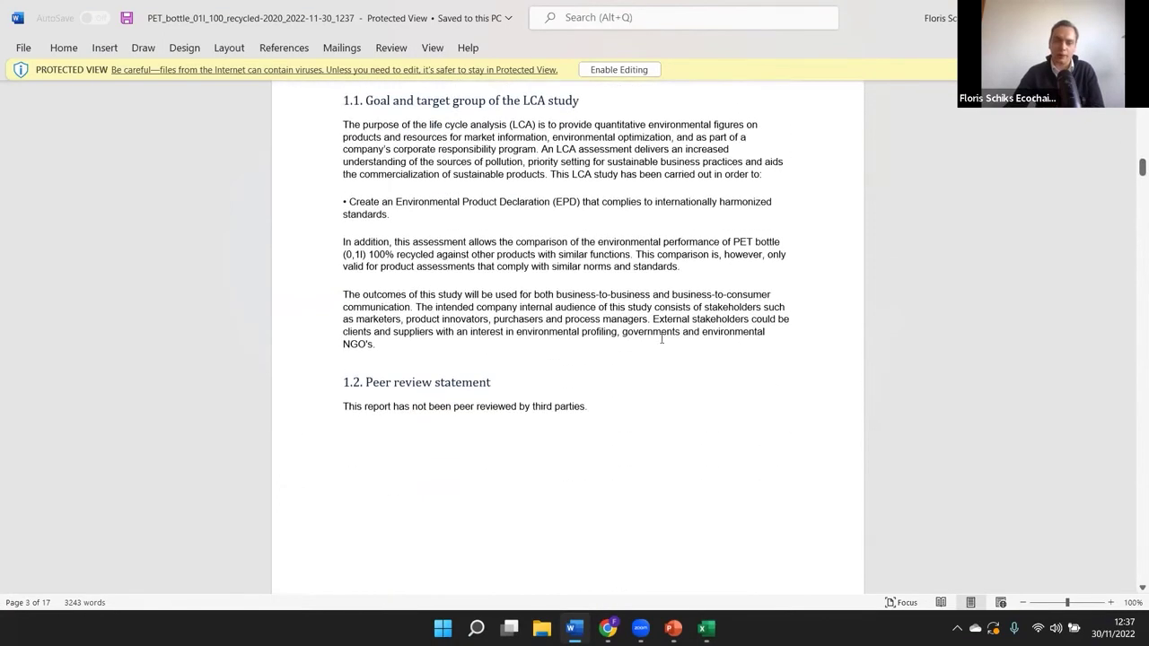
pyautogui.scroll(-10, 682, 356)
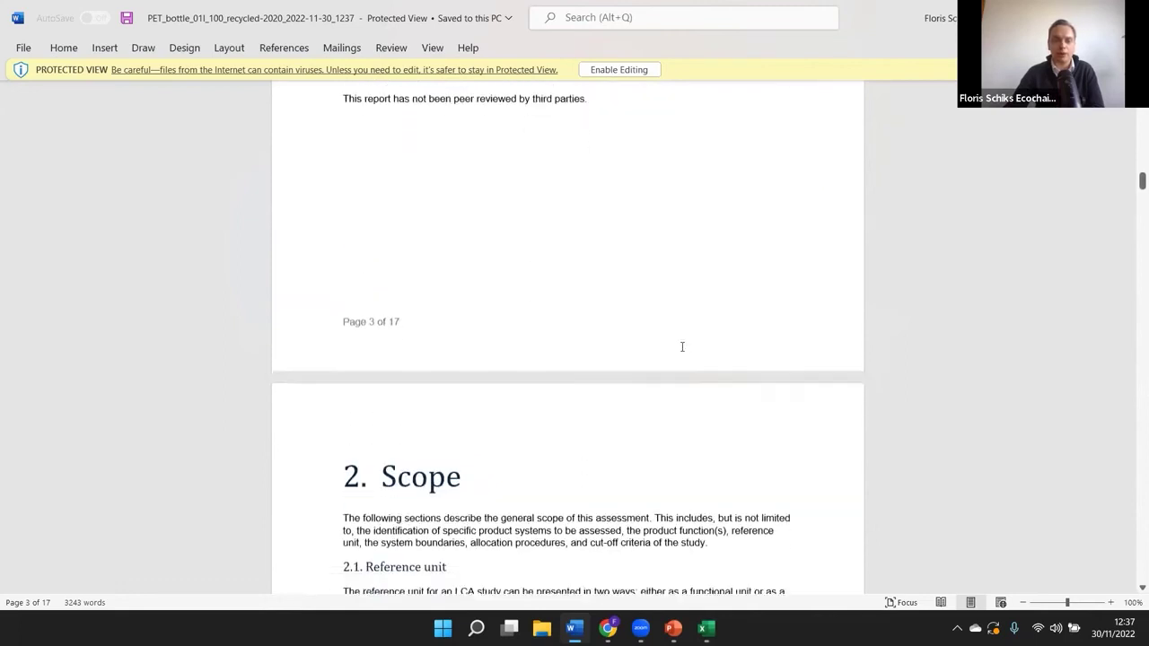
# Examine the report's transport and production tables, the Data validation chapter and the table of LCA references.
pyautogui.moveTo(1135, 205); pyautogui.dragTo(1133, 284)
pyautogui.scroll(-20, 672, 313)
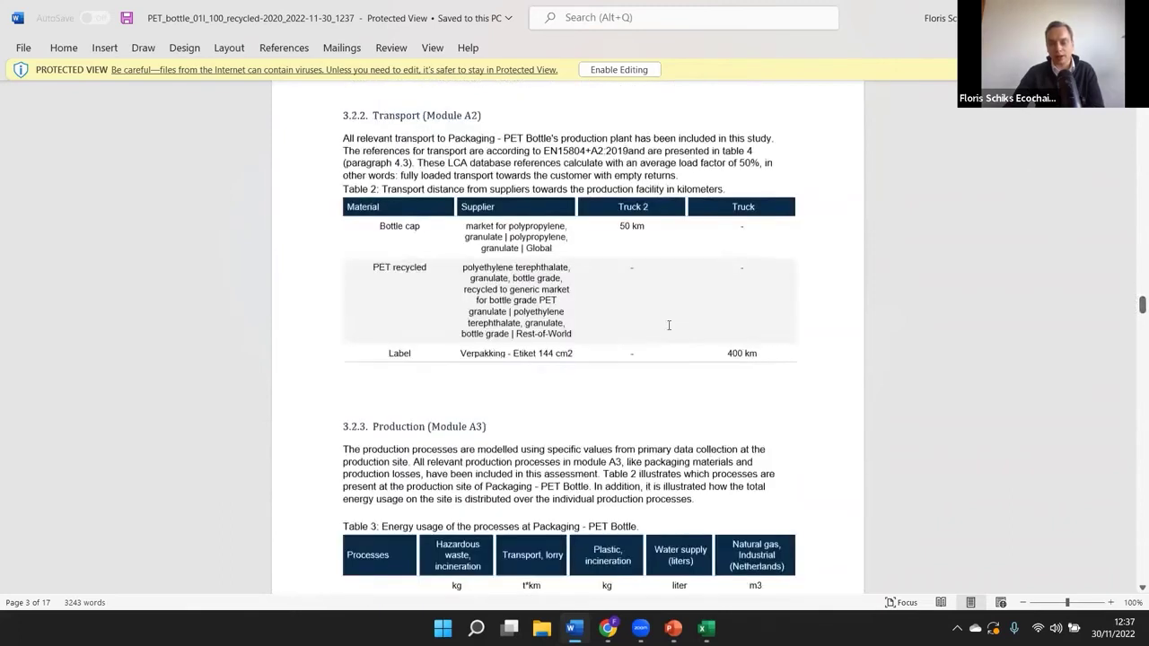
pyautogui.scroll(-18, 673, 314)
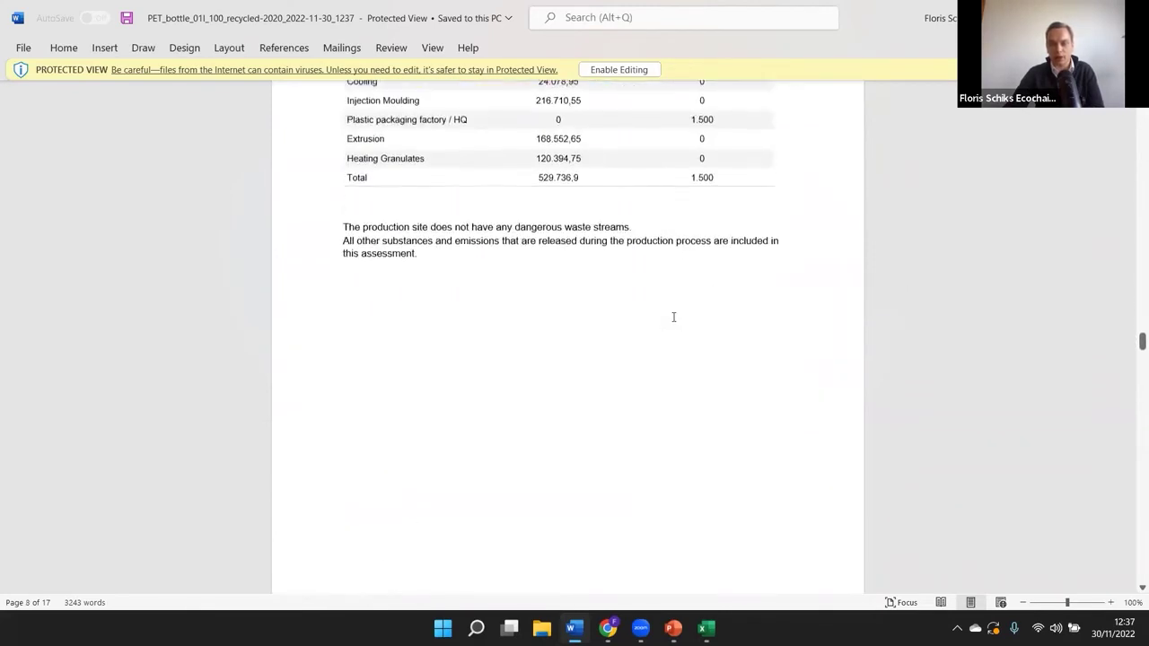
pyautogui.scroll(-3, 672, 320)
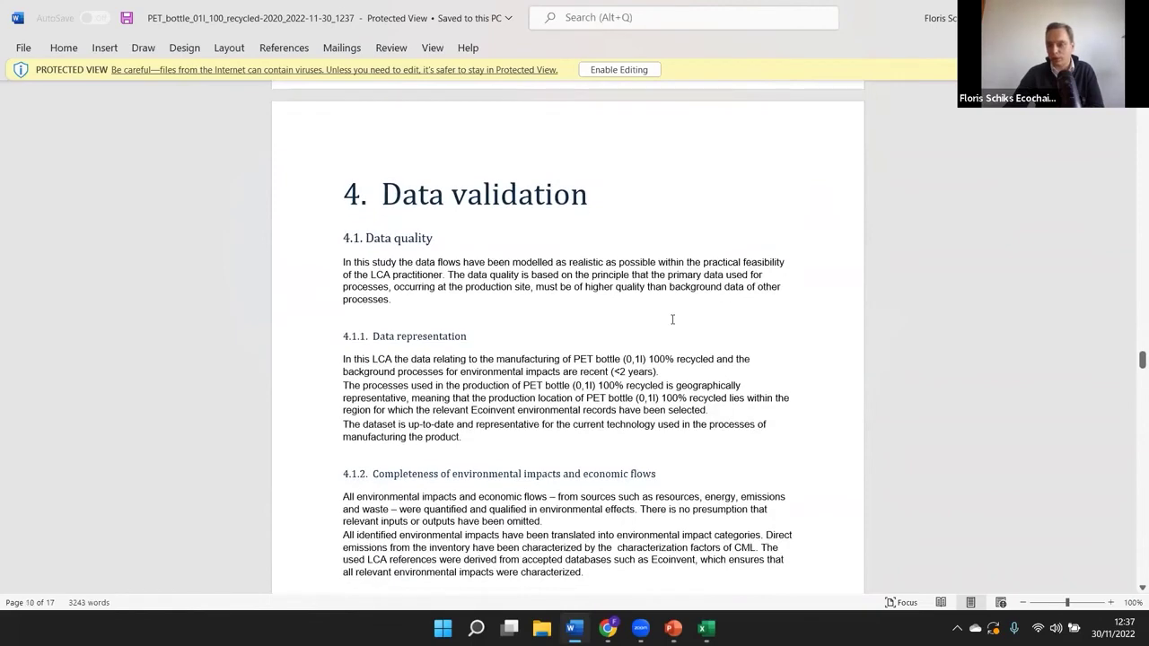
pyautogui.scroll(-17, 672, 320)
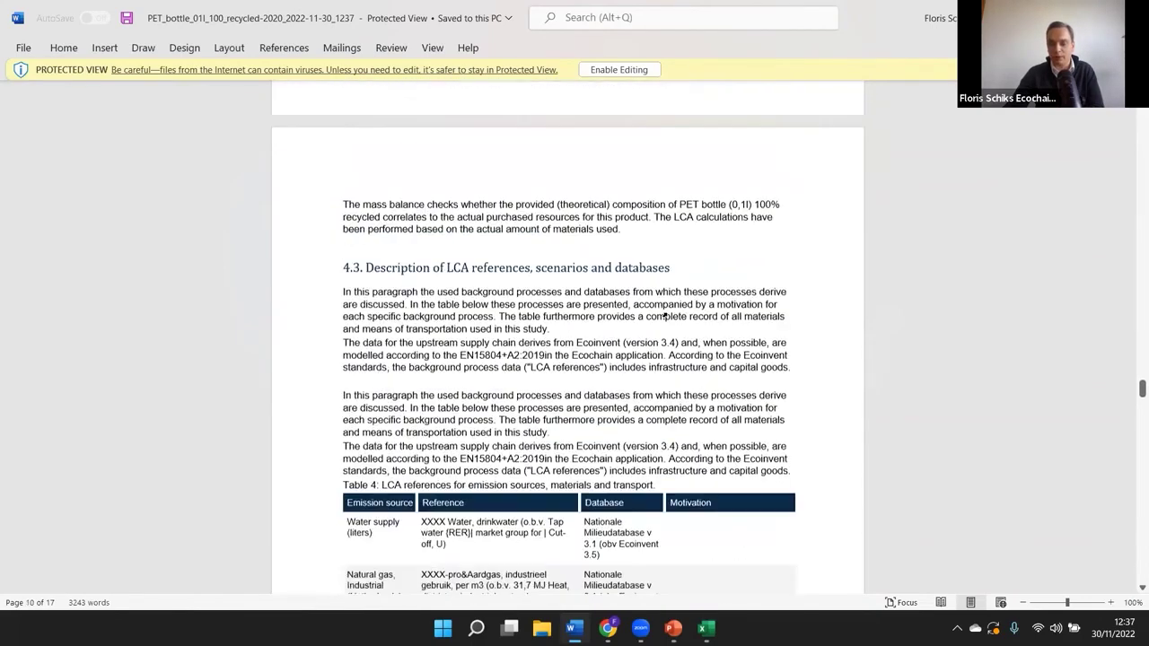
pyautogui.scroll(-5, 664, 316)
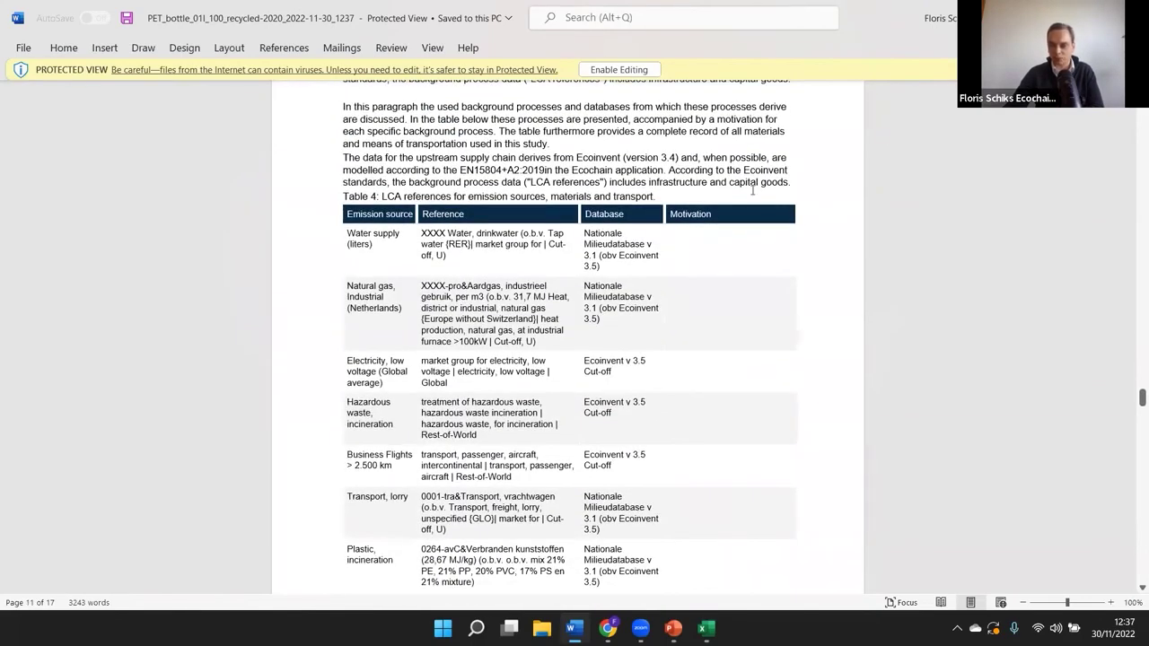
# Switch back to Helix in the browser, open the product statistics, and review the global warming potential chart per product.
pyautogui.hotkey('alt', 'Tab')
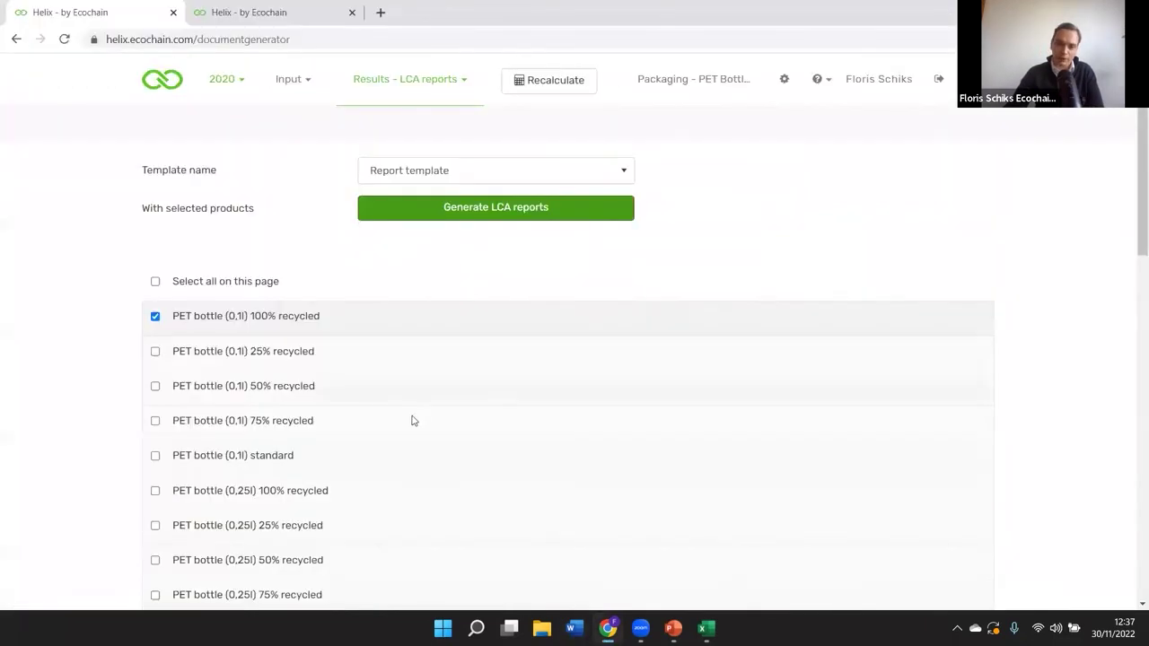
pyautogui.scroll(2, 440, 216)
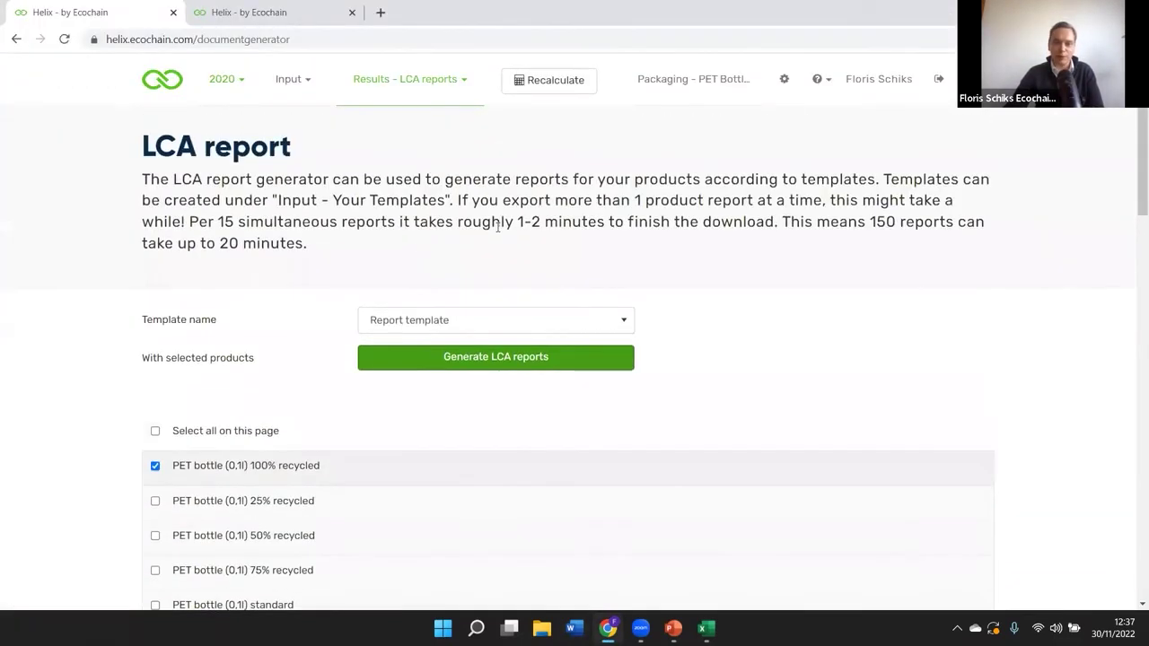
pyautogui.click(439, 90)
pyautogui.moveTo(462, 147)
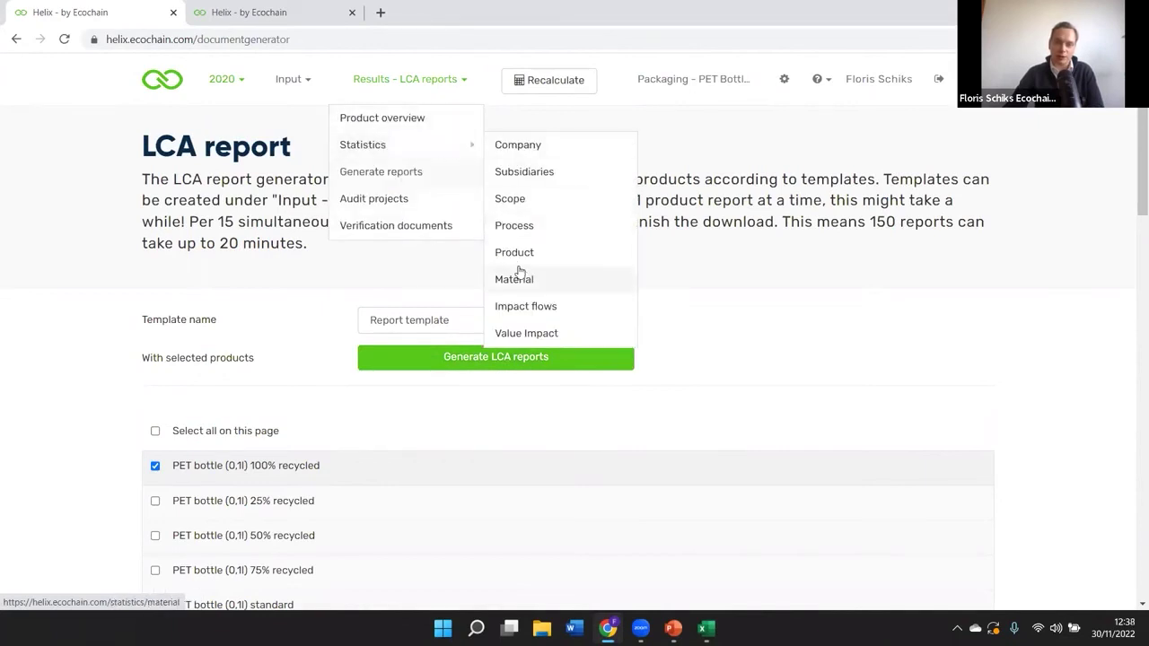
pyautogui.click(579, 255)
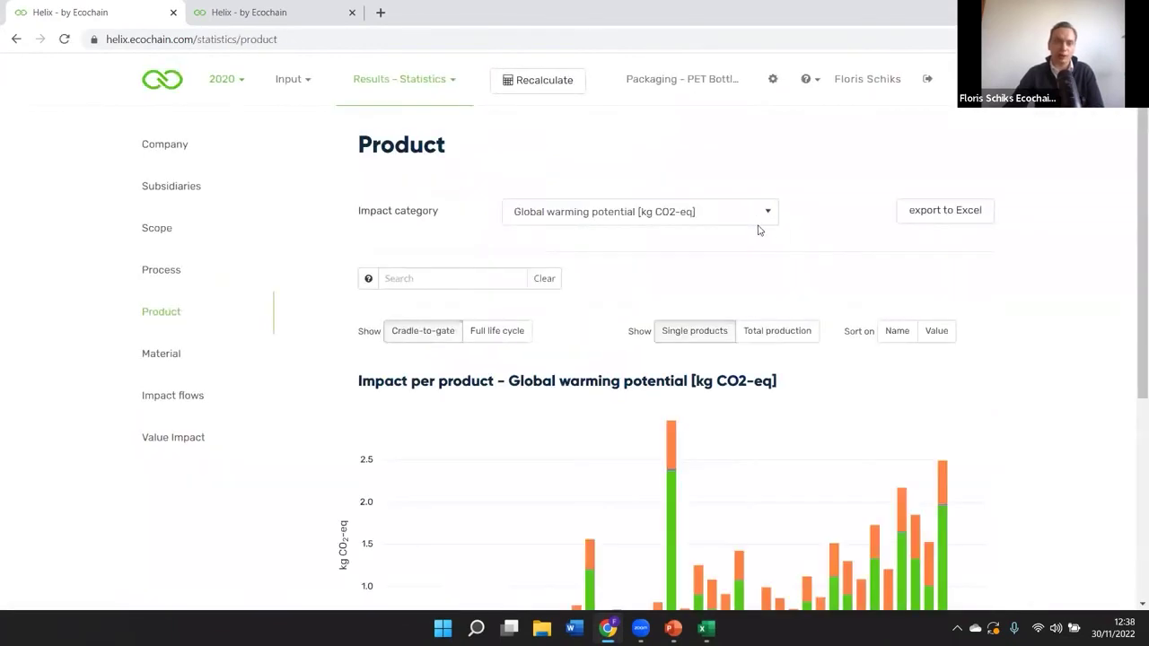
pyautogui.scroll(-2, 799, 154)
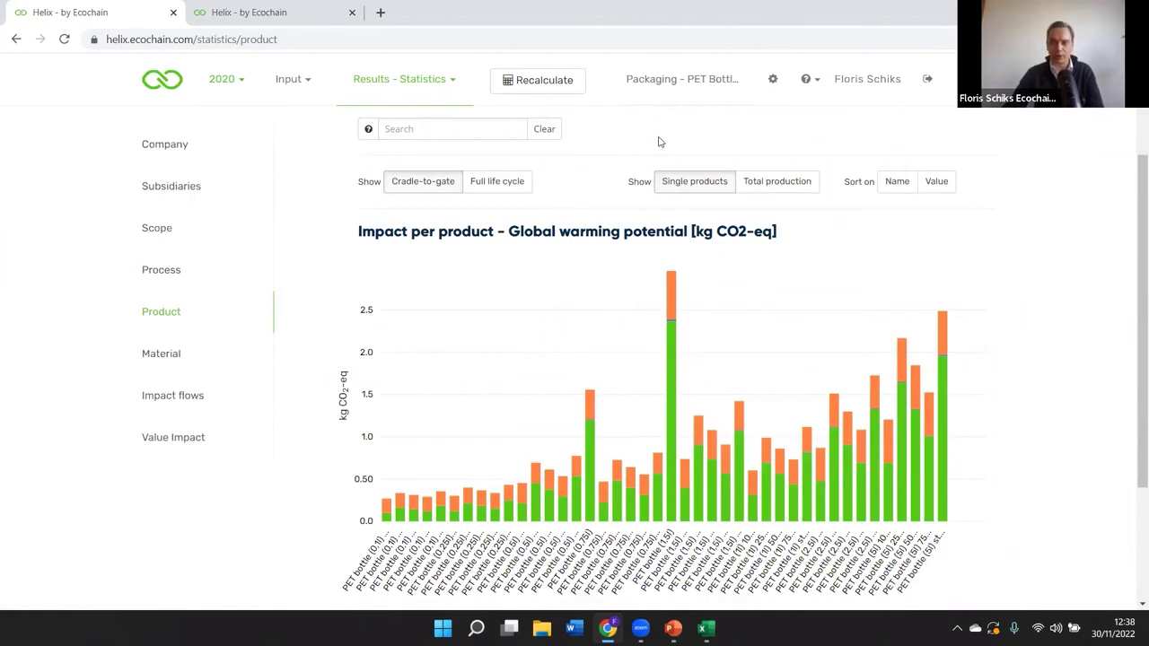
pyautogui.scroll(-1, 675, 138)
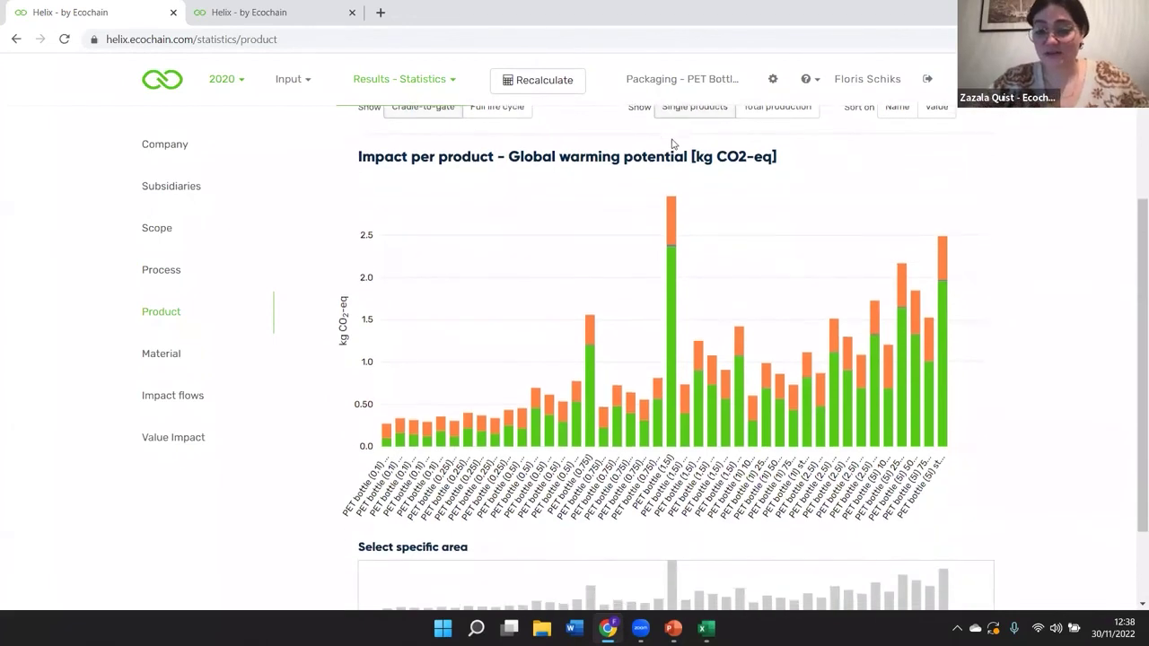
# Show the product impacts for Eutrophication potential [kg PO4 3--eq] and review the chart.
pyautogui.scroll(1, 994, 148)
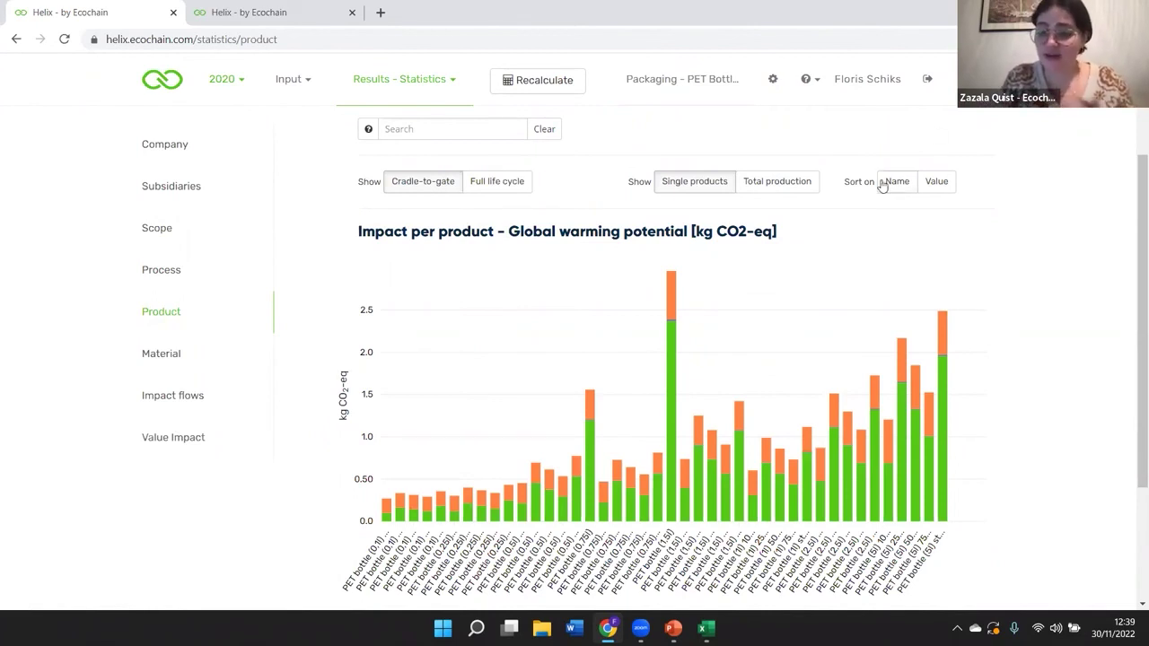
pyautogui.scroll(2, 867, 192)
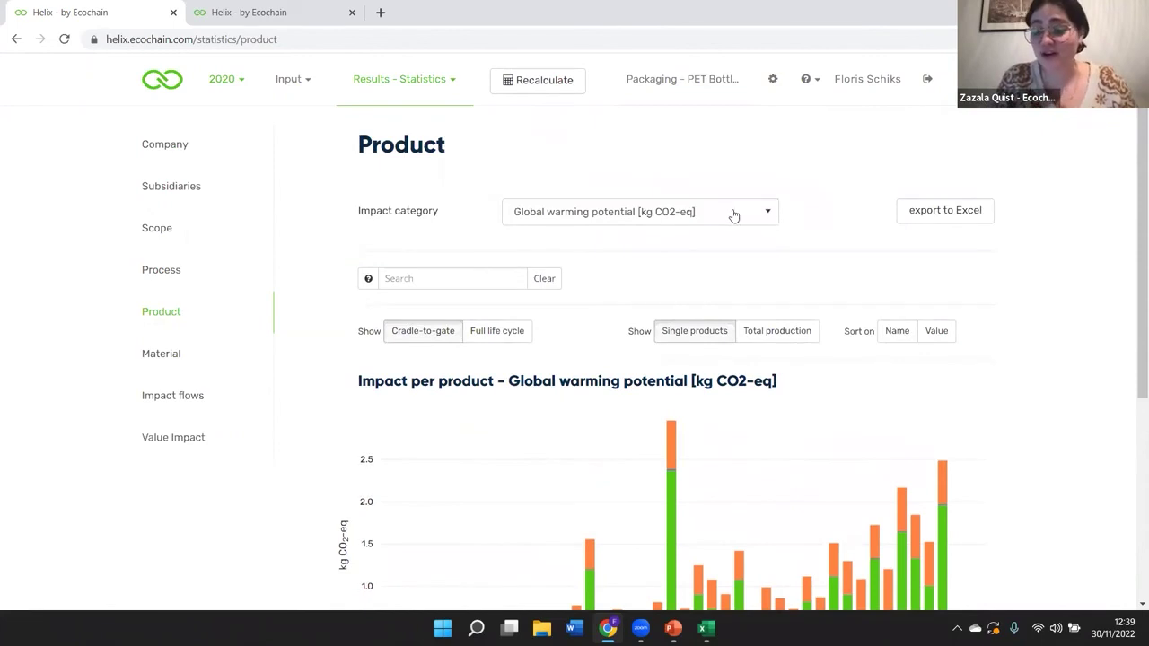
pyautogui.click(730, 212)
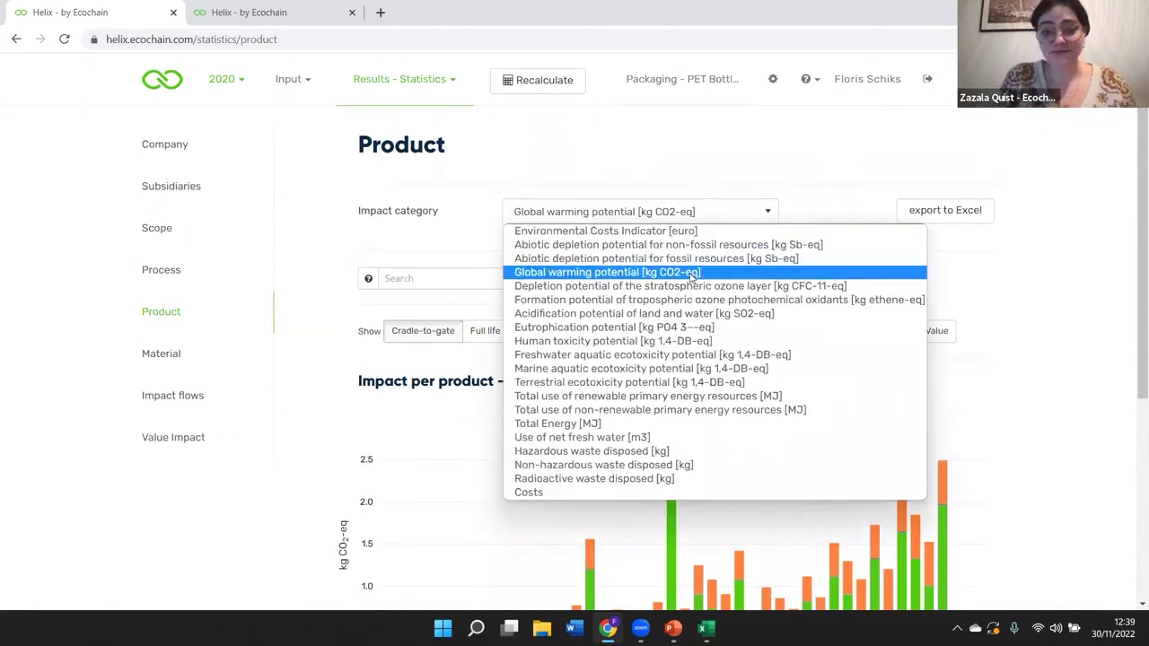
pyautogui.click(701, 326)
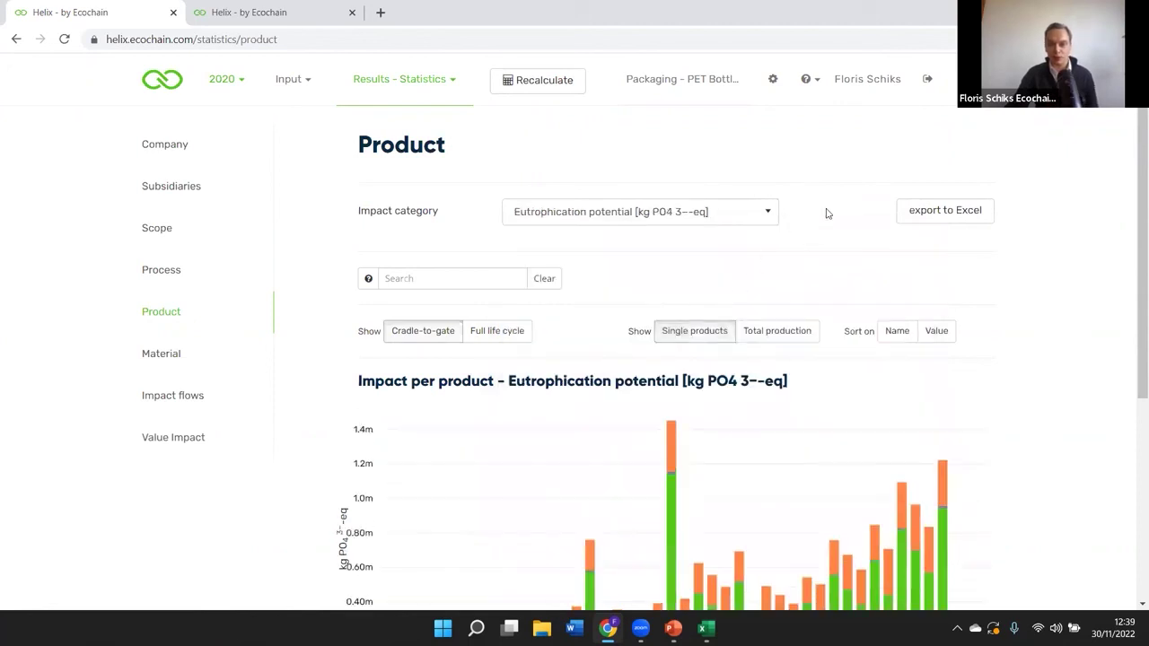
pyautogui.scroll(-3, 826, 210)
pyautogui.scroll(2, 826, 264)
pyautogui.scroll(-1, 680, 396)
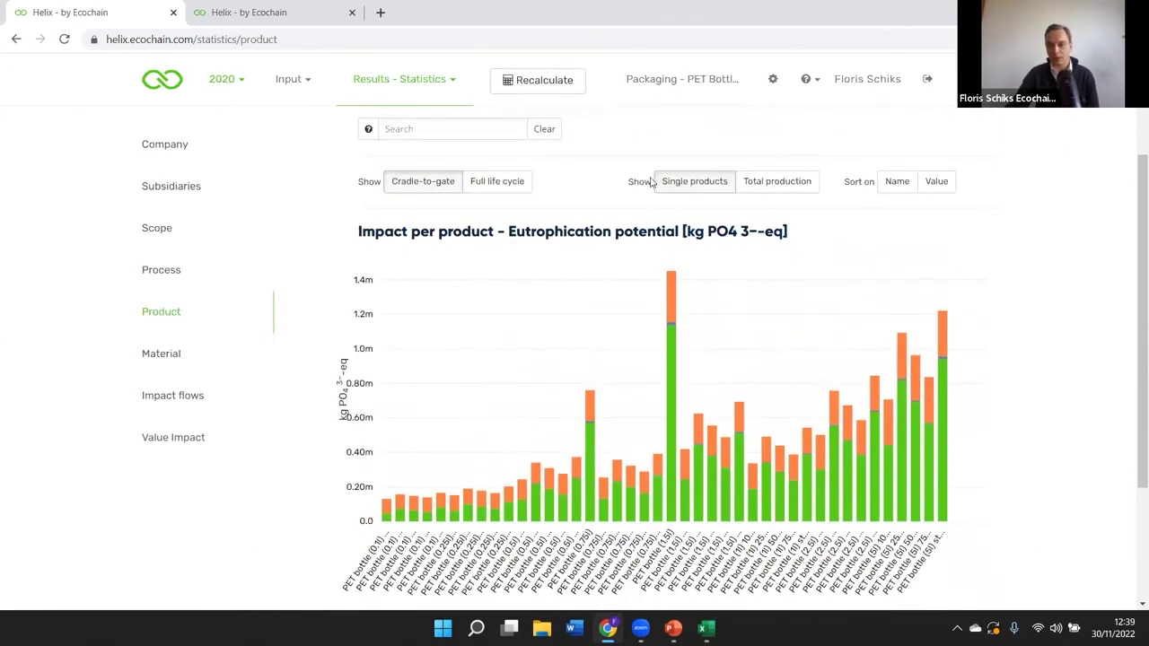
# Show the product impacts for Acidification potential of land and water [kg SO2-eq] and inspect the PET bottle (1l) standard breakdown.
pyautogui.scroll(2, 691, 186)
pyautogui.click(699, 213)
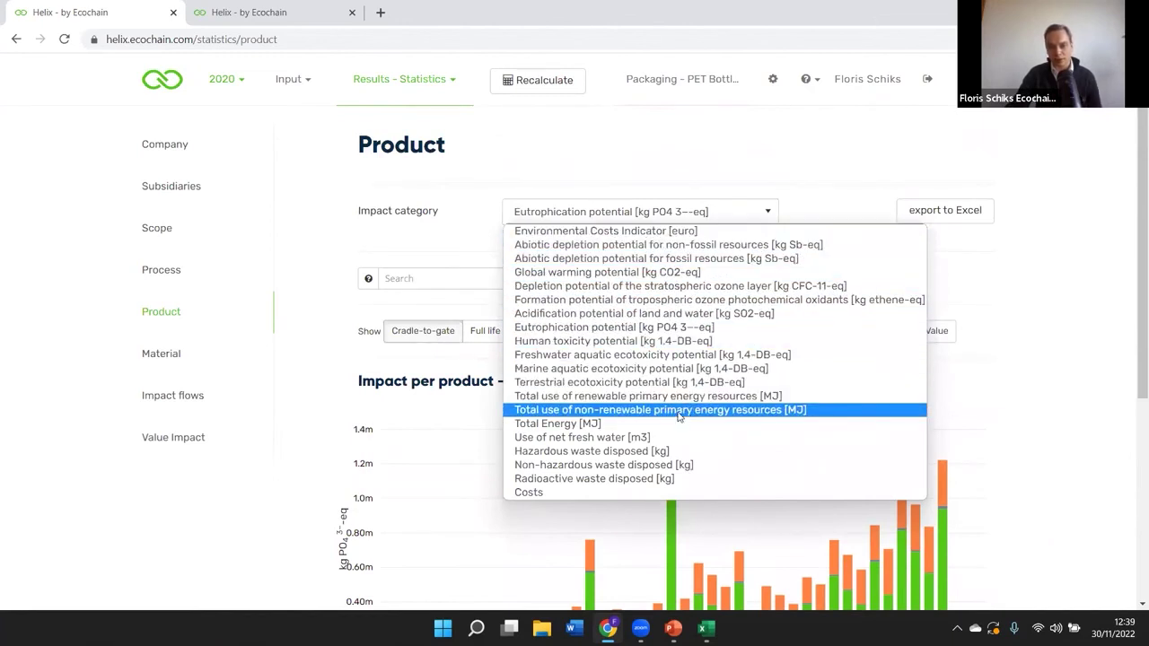
pyautogui.click(668, 313)
pyautogui.scroll(-2, 783, 431)
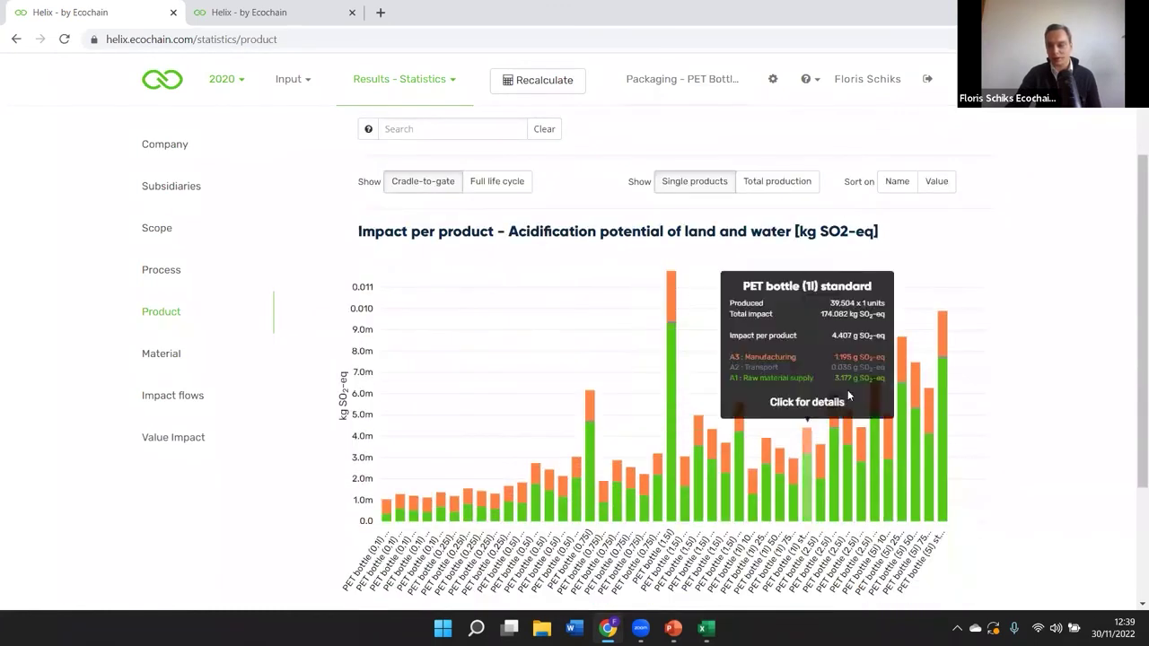
pyautogui.scroll(2, 862, 341)
pyautogui.click(694, 214)
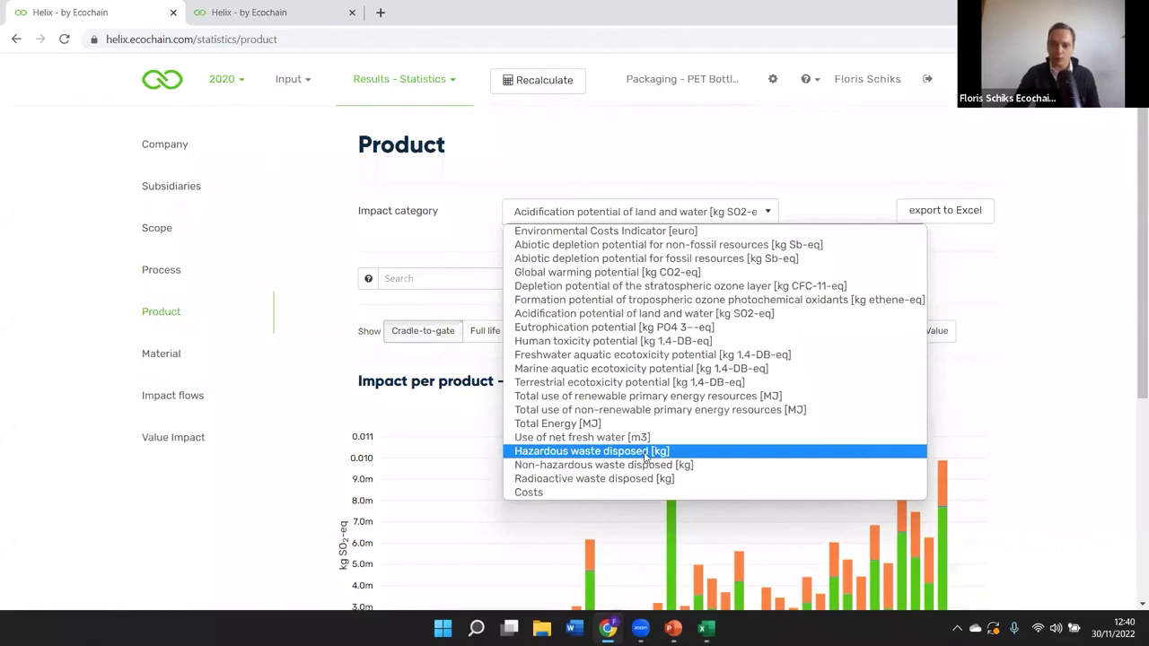
pyautogui.click(658, 318)
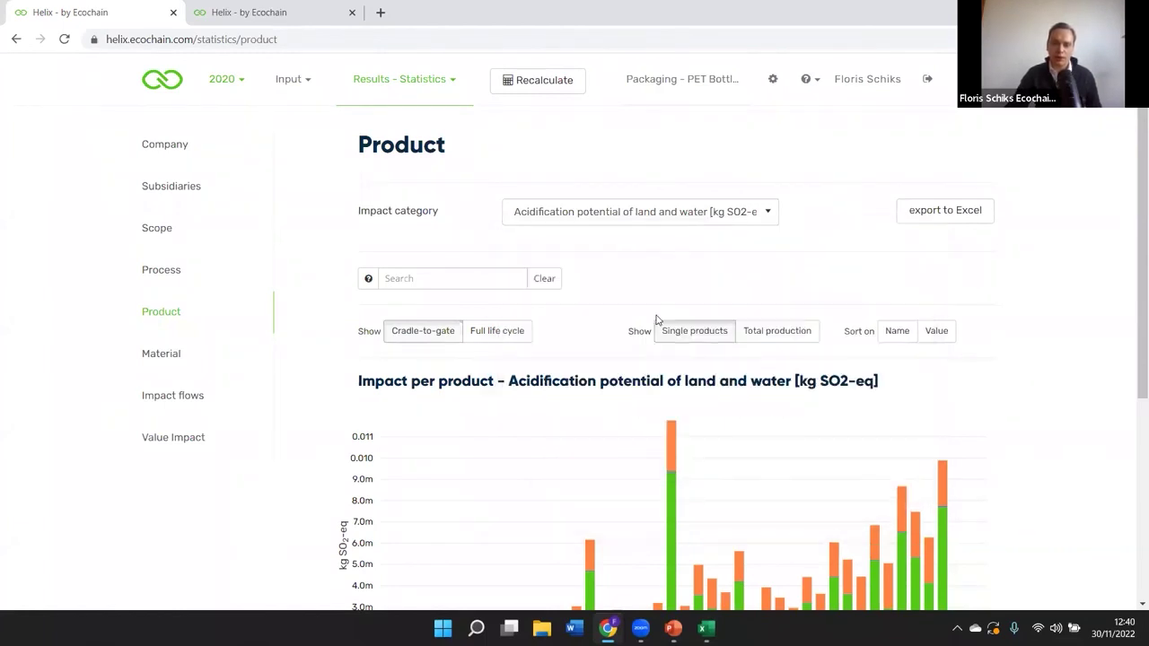
# Show the product impacts for Global warming potential, followed by Abiotic depletion potential for fossil resources [kg Sb-eq], and view the chart.
pyautogui.click(673, 214)
pyautogui.click(648, 272)
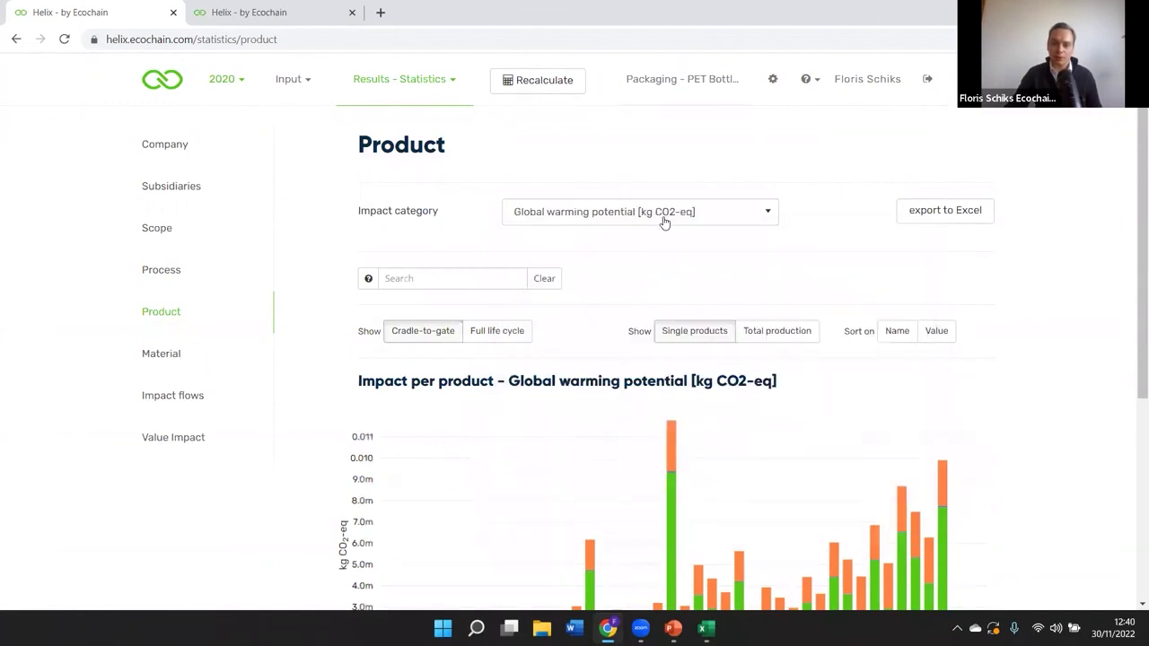
pyautogui.click(662, 216)
pyautogui.click(652, 260)
pyautogui.scroll(-2, 697, 228)
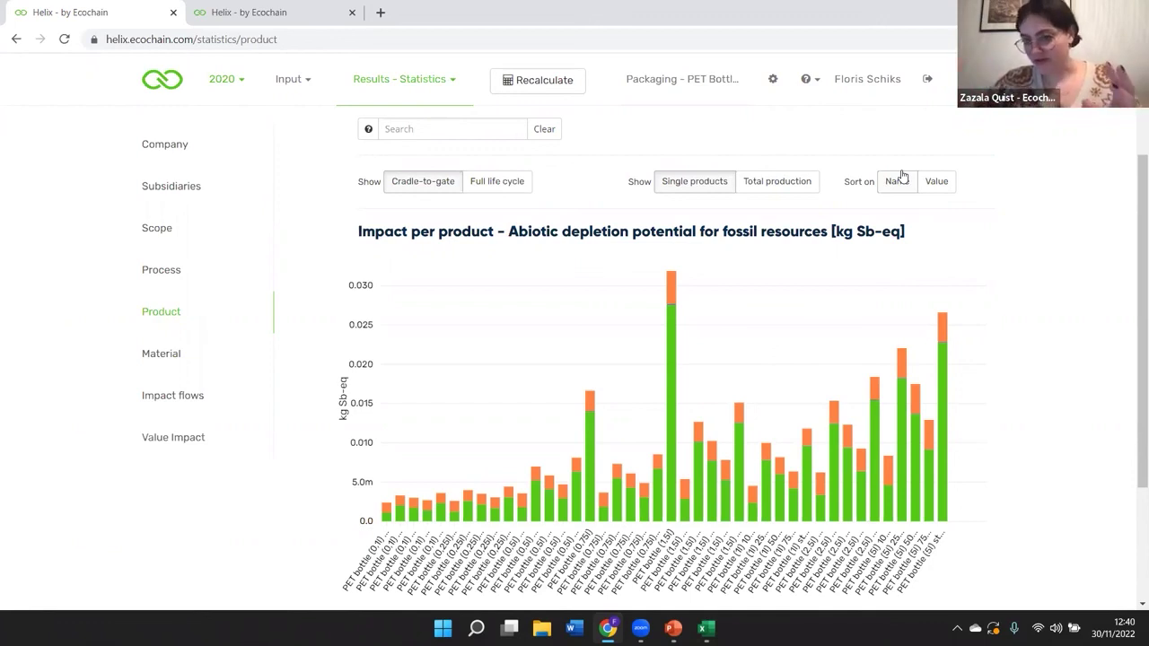
# Start a new audit project, lock the 2020 year for it, and view the audit type, scope and notes sections.
pyautogui.click(418, 77)
pyautogui.click(430, 198)
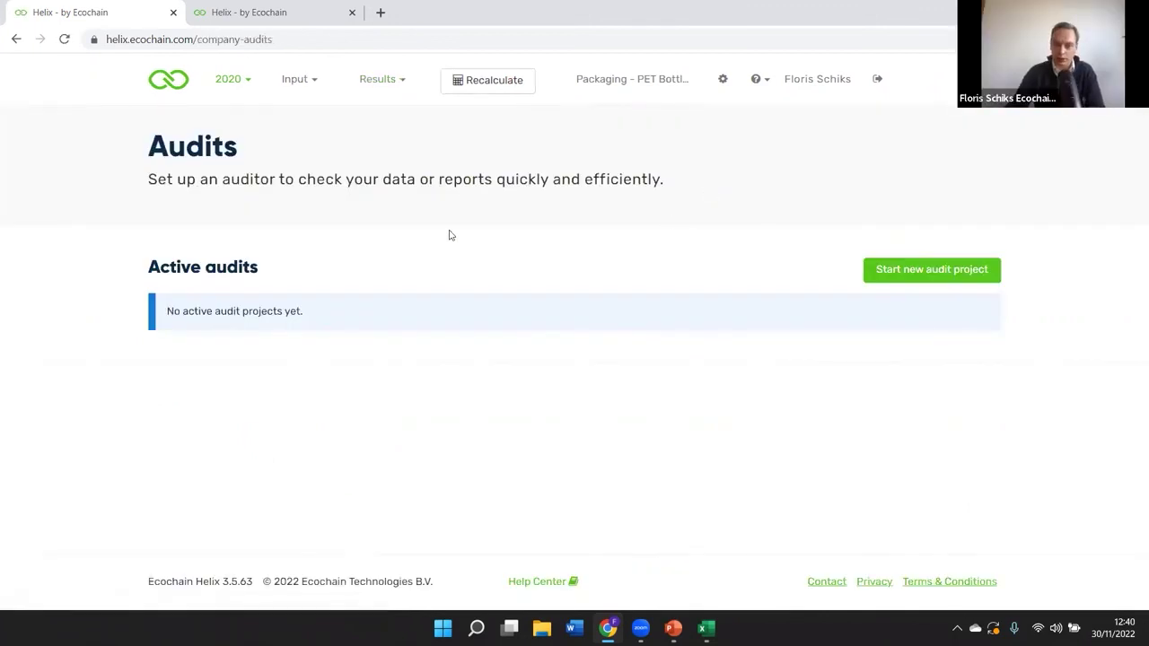
pyautogui.click(889, 271)
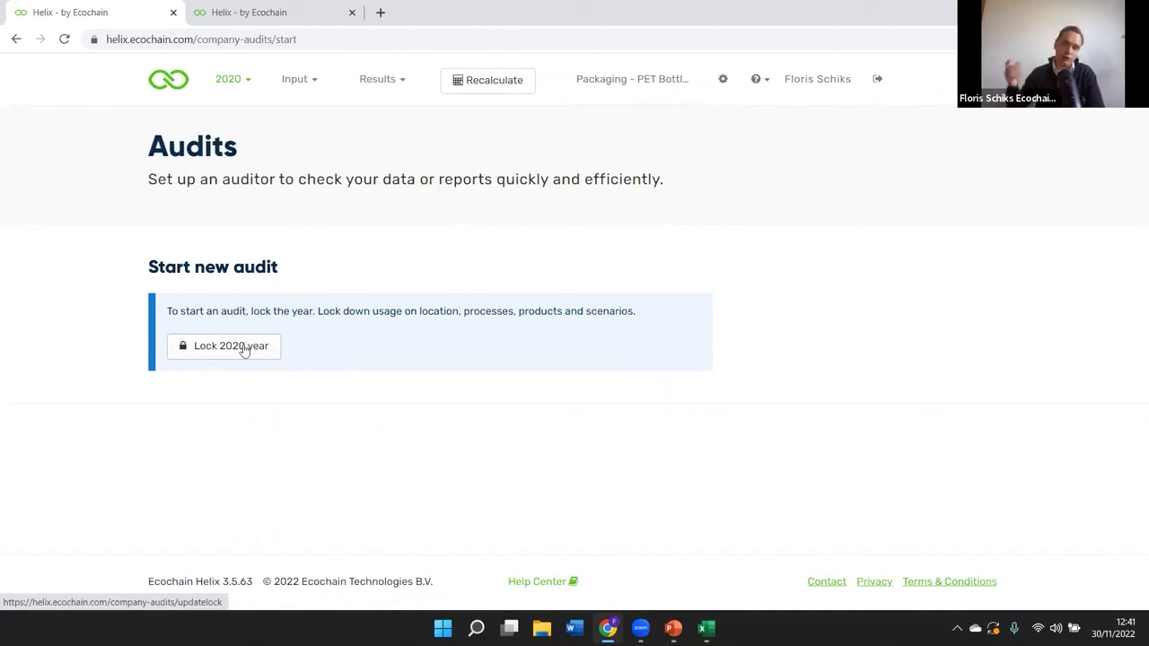
pyautogui.click(243, 349)
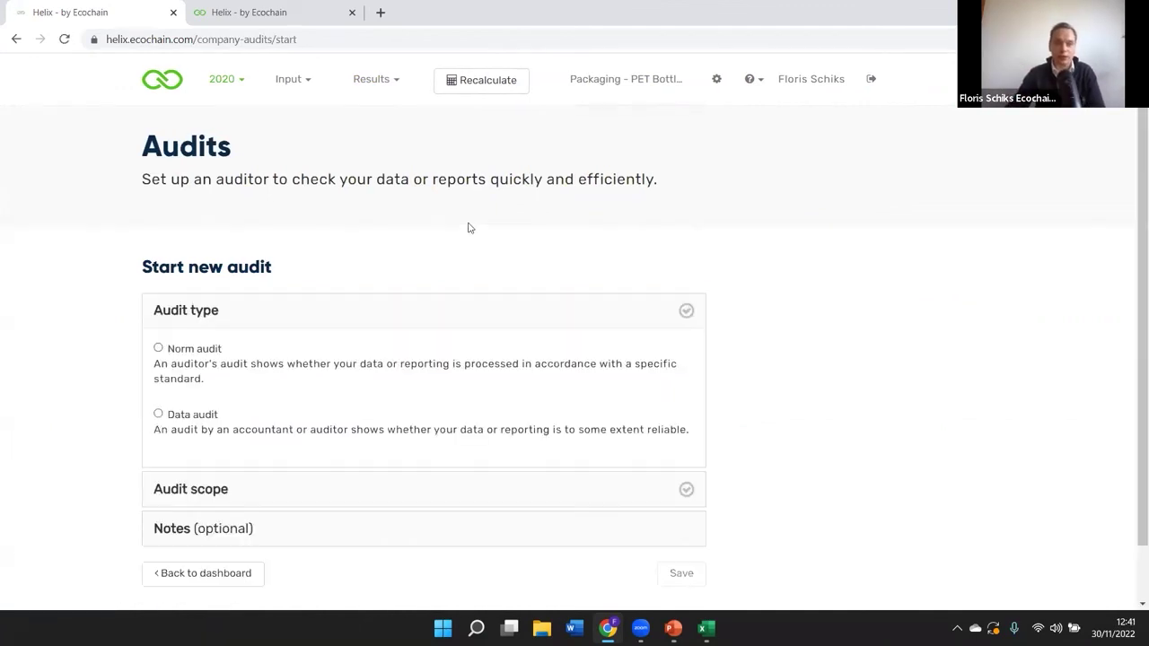
pyautogui.scroll(-1, 480, 214)
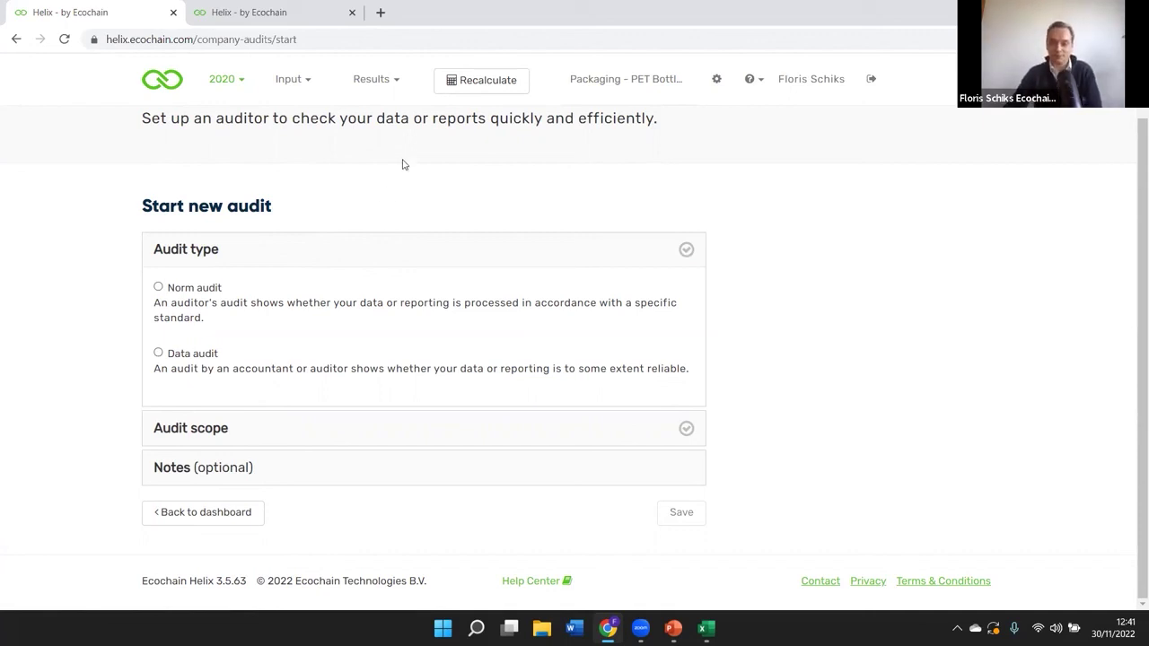
# Return to the statistics and show the fossil-resource abiotic depletion per product, sorted by value.
pyautogui.click(395, 80)
pyautogui.click(516, 143)
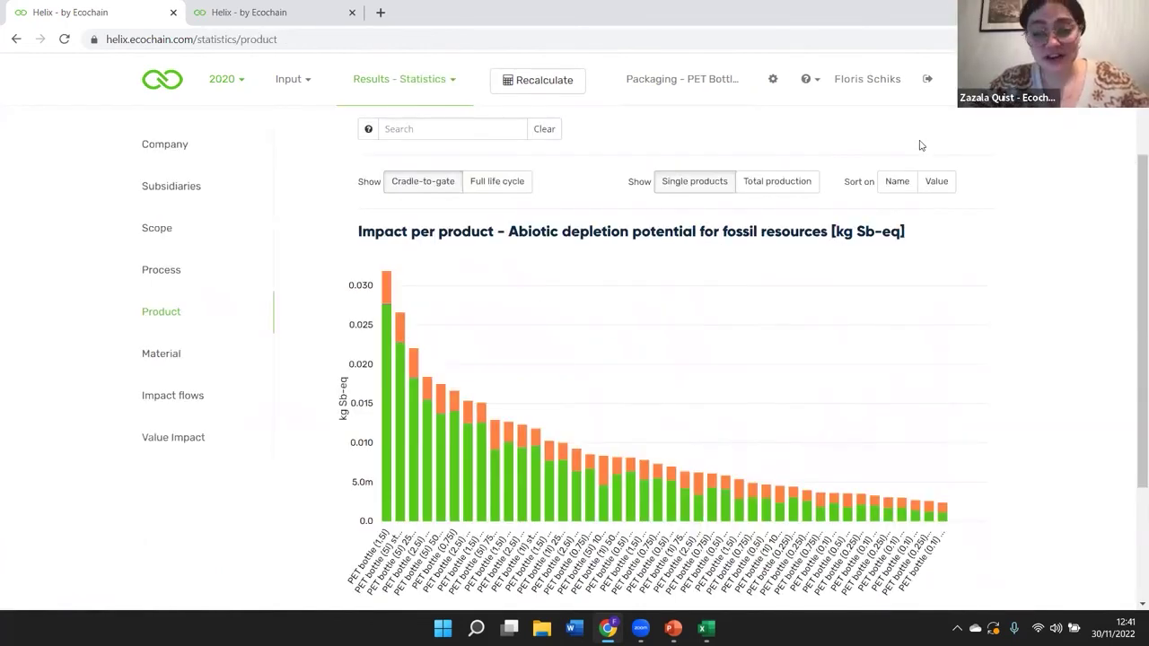